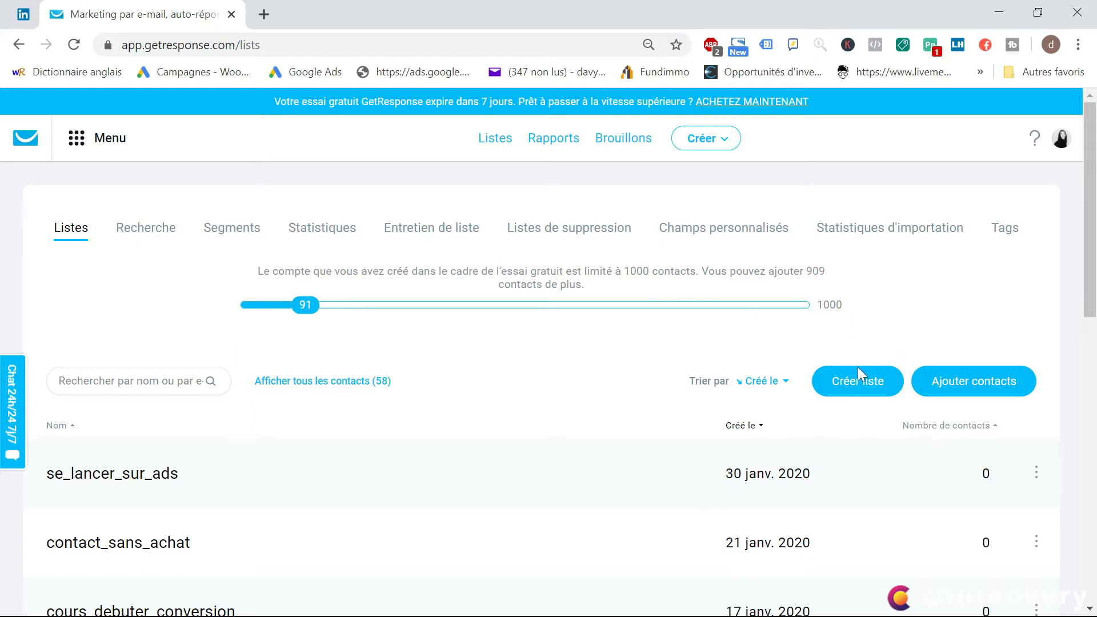
# Create a new contact list named boutique_chaussures
pyautogui.click(861, 391)
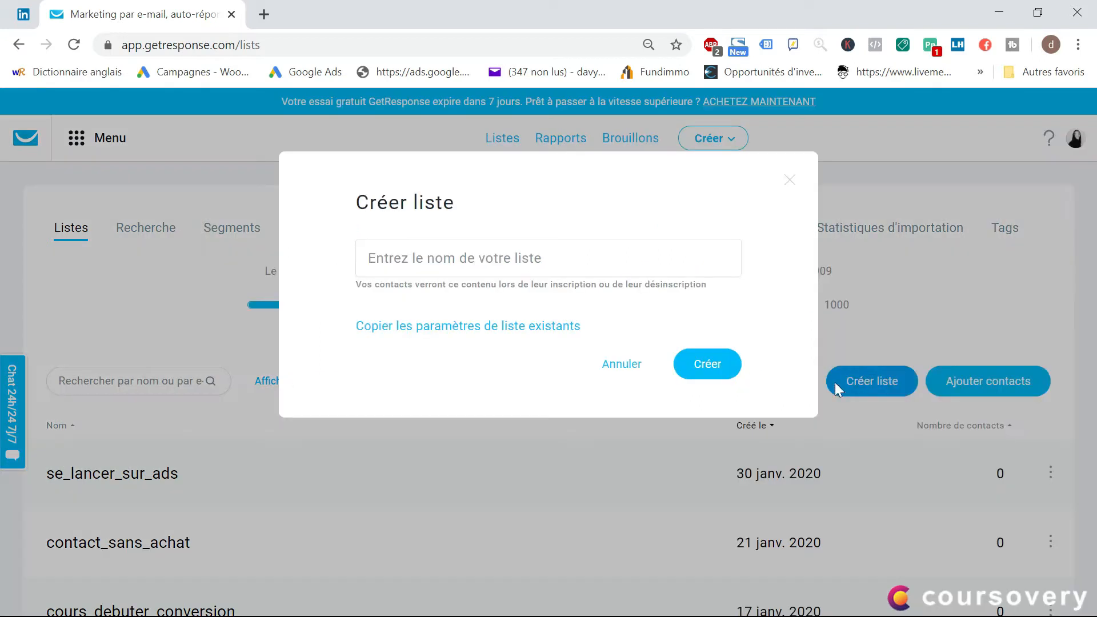
pyautogui.click(508, 249)
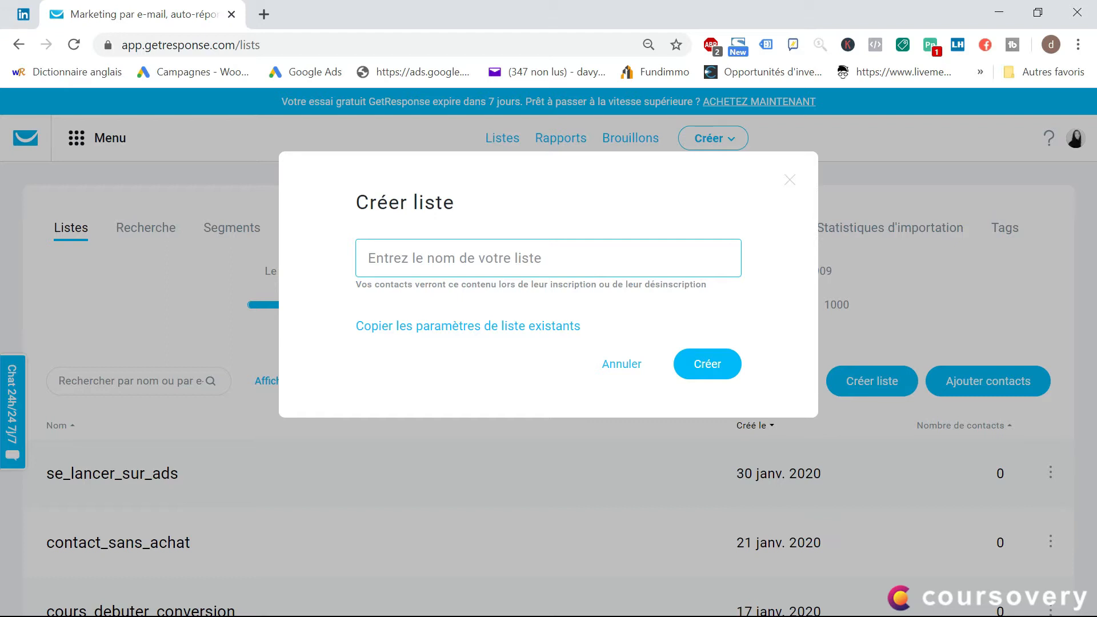
pyautogui.write('boutique')
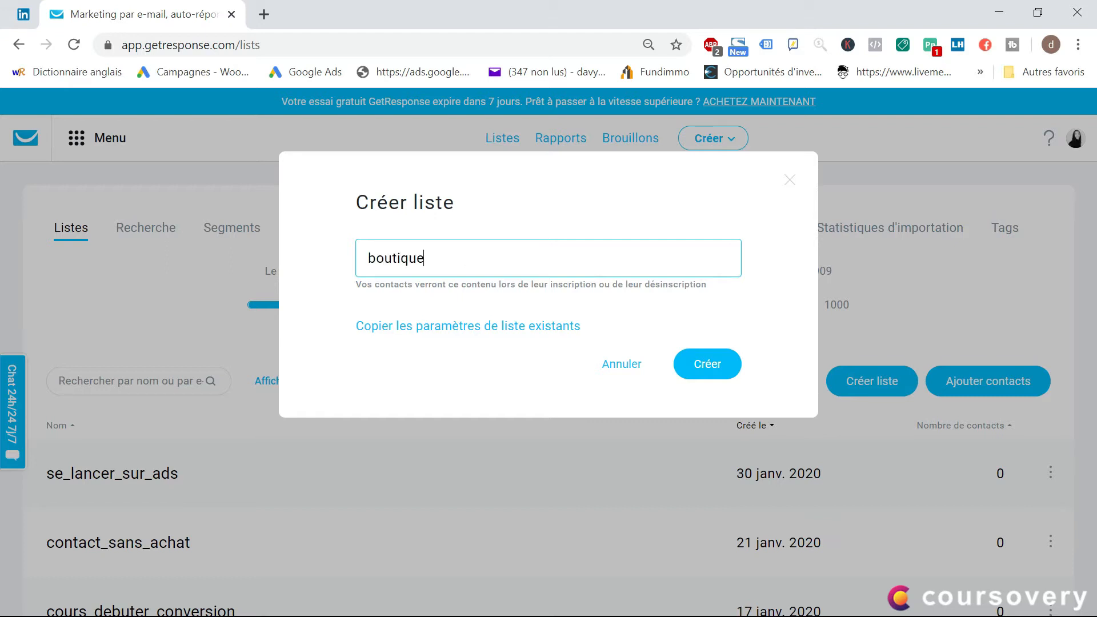
pyautogui.write('_chaussures')
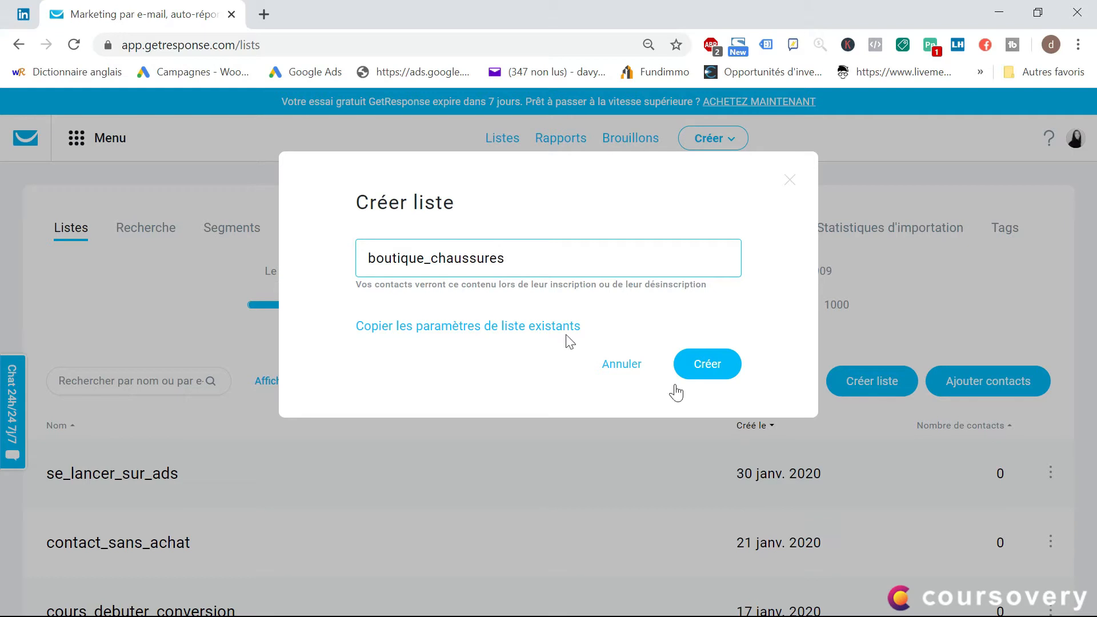
pyautogui.click(713, 370)
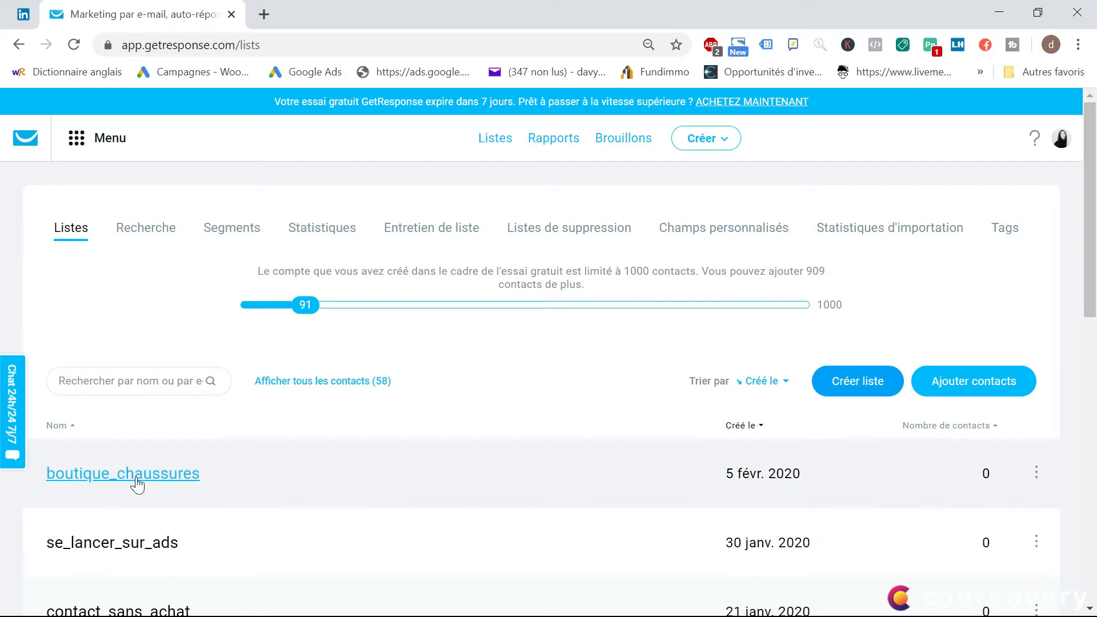
# View the contacts in the boutique_chaussures list, and return to the simple contact search
pyautogui.click(102, 485)
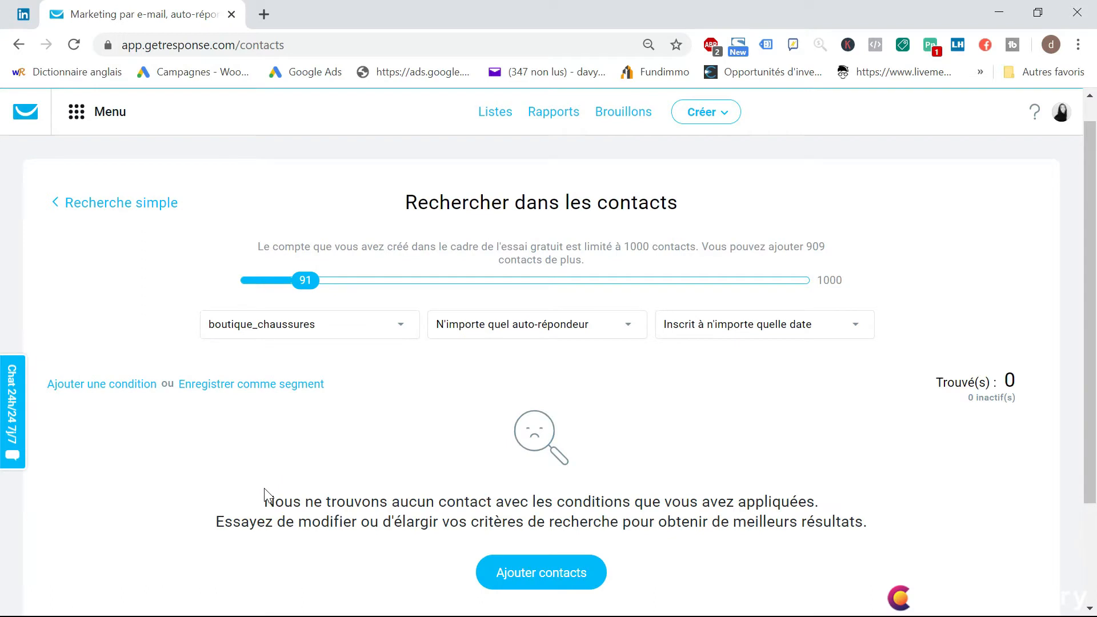
pyautogui.scroll(-2, 469, 497)
pyautogui.scroll(2, 370, 471)
pyautogui.click(82, 205)
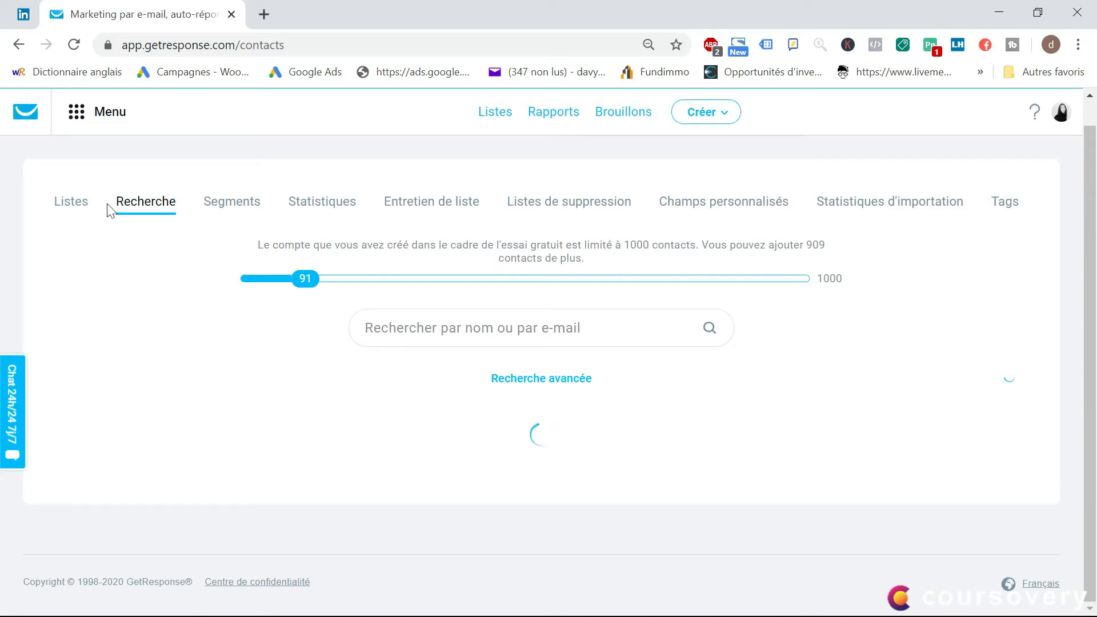
# Go to the auto-responder management page and display the auto-responders as a calendar grid
pyautogui.click(111, 113)
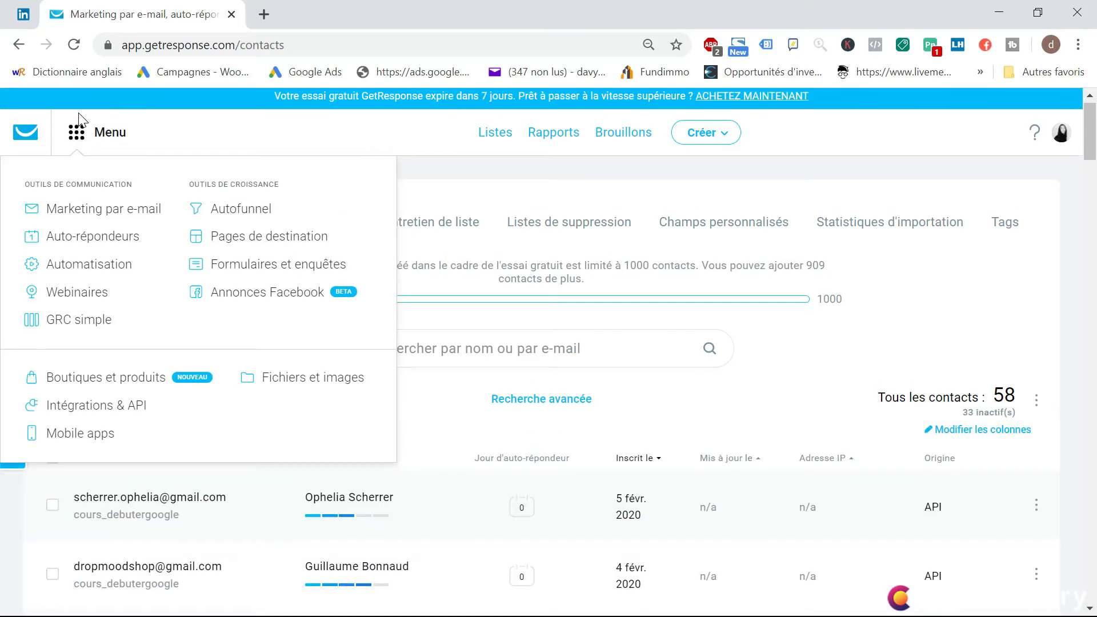
pyautogui.click(89, 246)
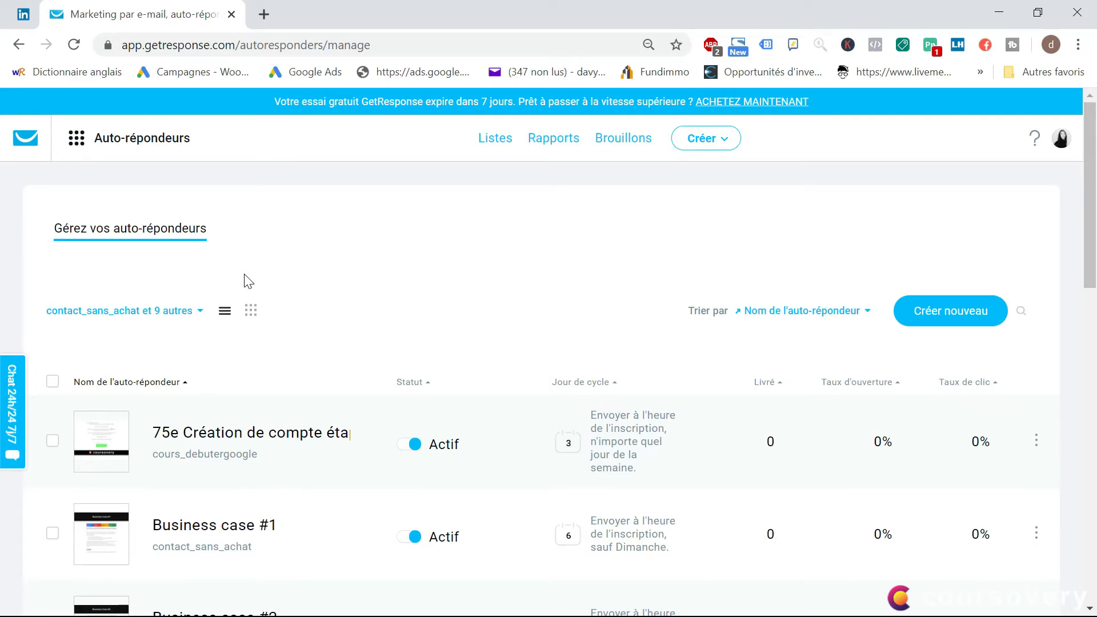
pyautogui.click(252, 312)
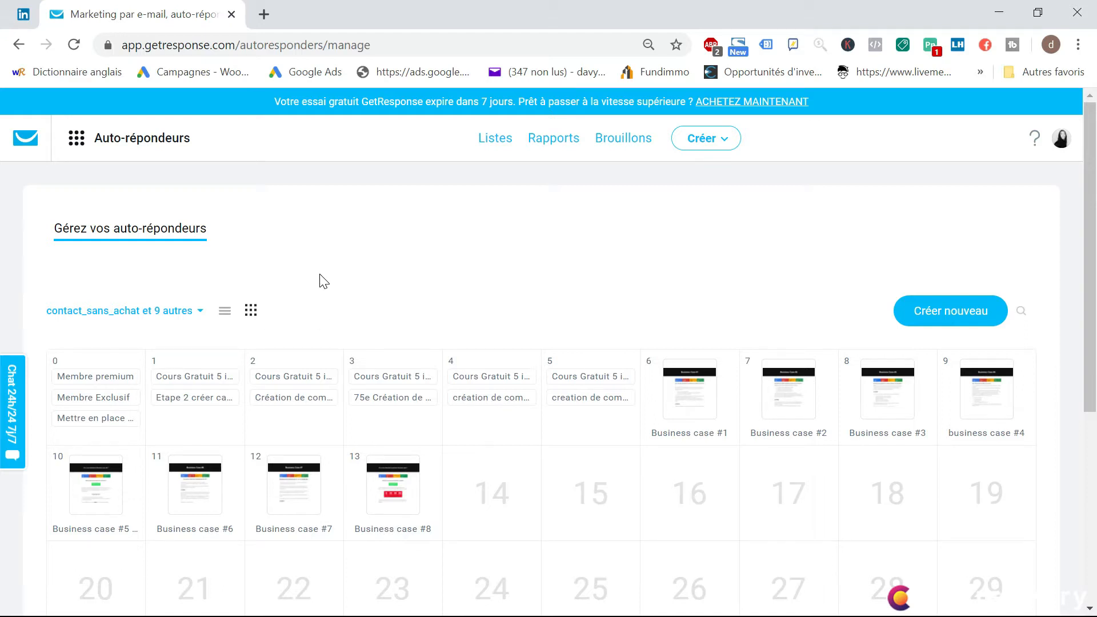
# Examine the auto-responder calendar and preview the Membre premium message on day 0
pyautogui.scroll(-2, 321, 281)
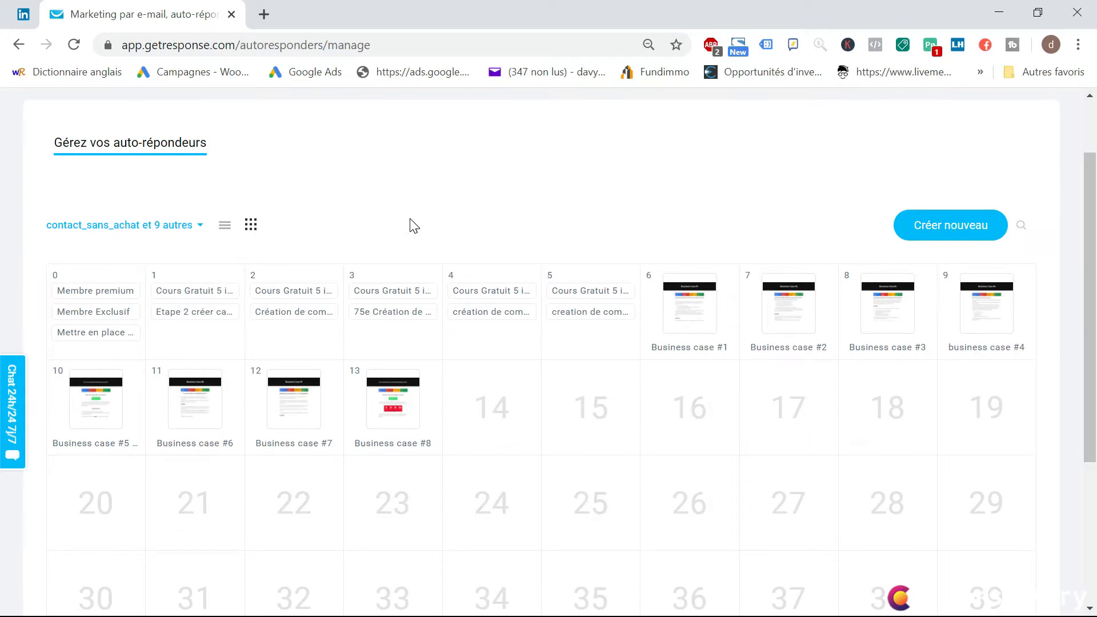
pyautogui.scroll(2, 414, 226)
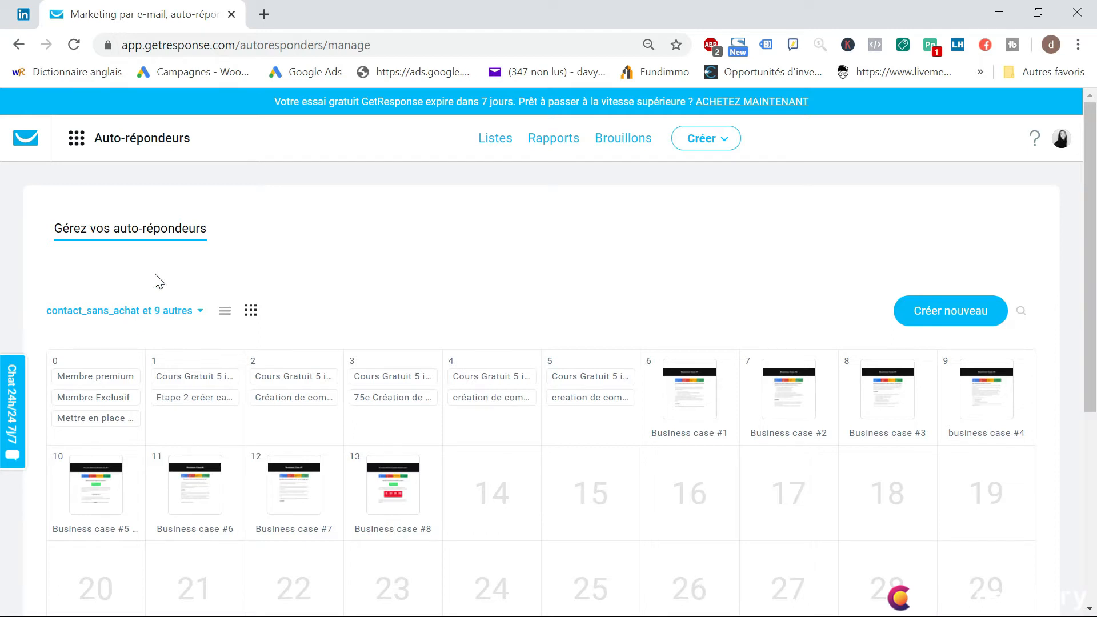
pyautogui.scroll(-2, 158, 281)
pyautogui.scroll(-2, 342, 237)
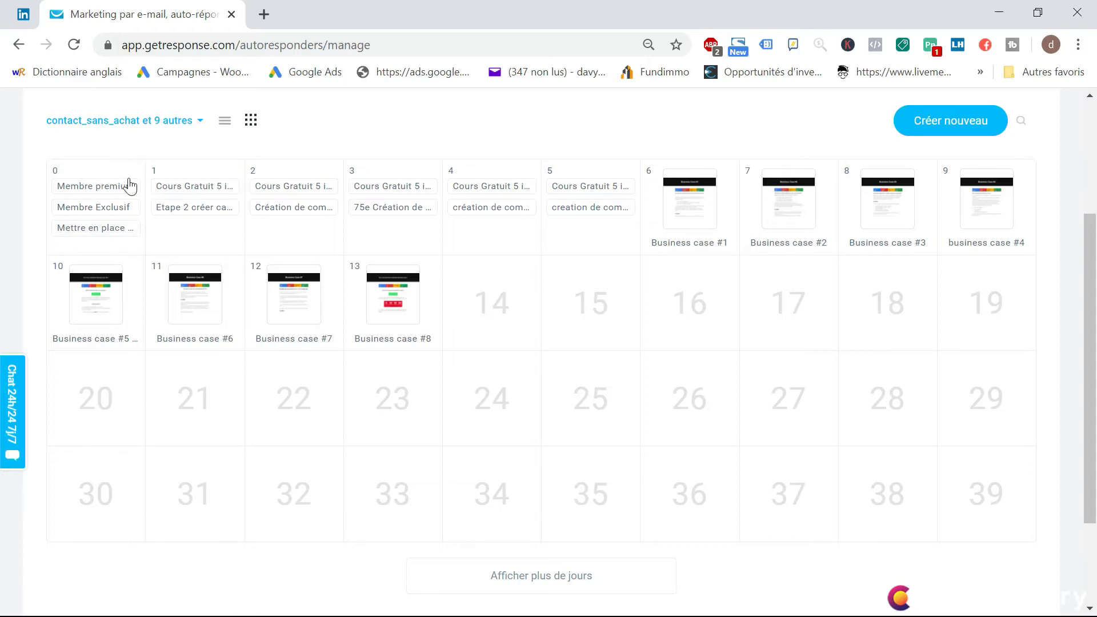
pyautogui.moveTo(115, 183)
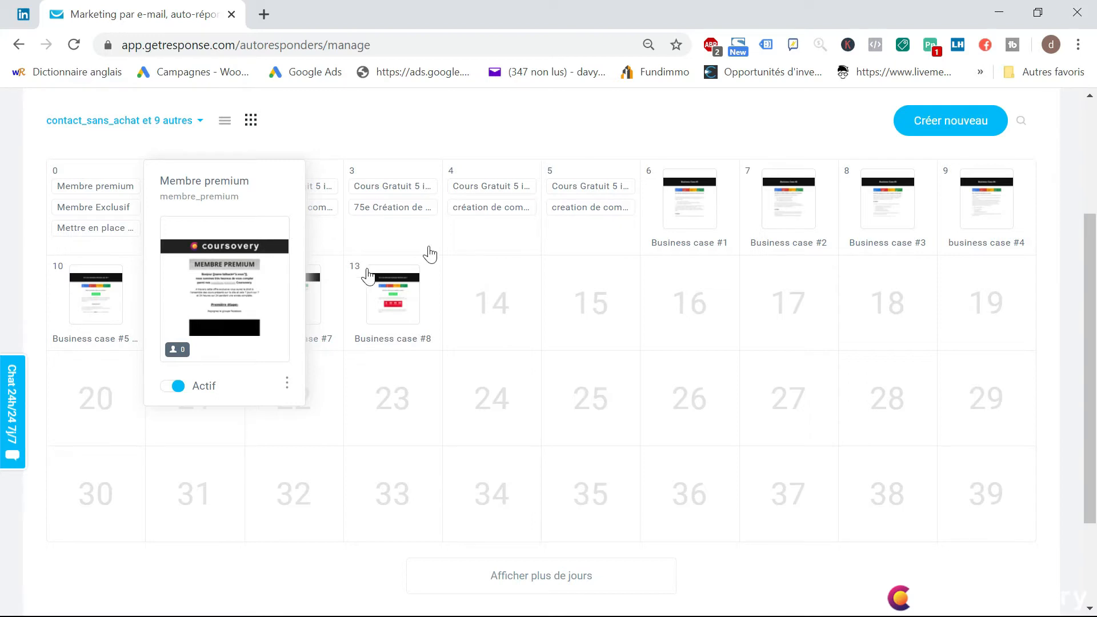
# Create an auto-responder from the day 16 cell, set its day to 0 and name it "Panier abandonné"
pyautogui.click(688, 320)
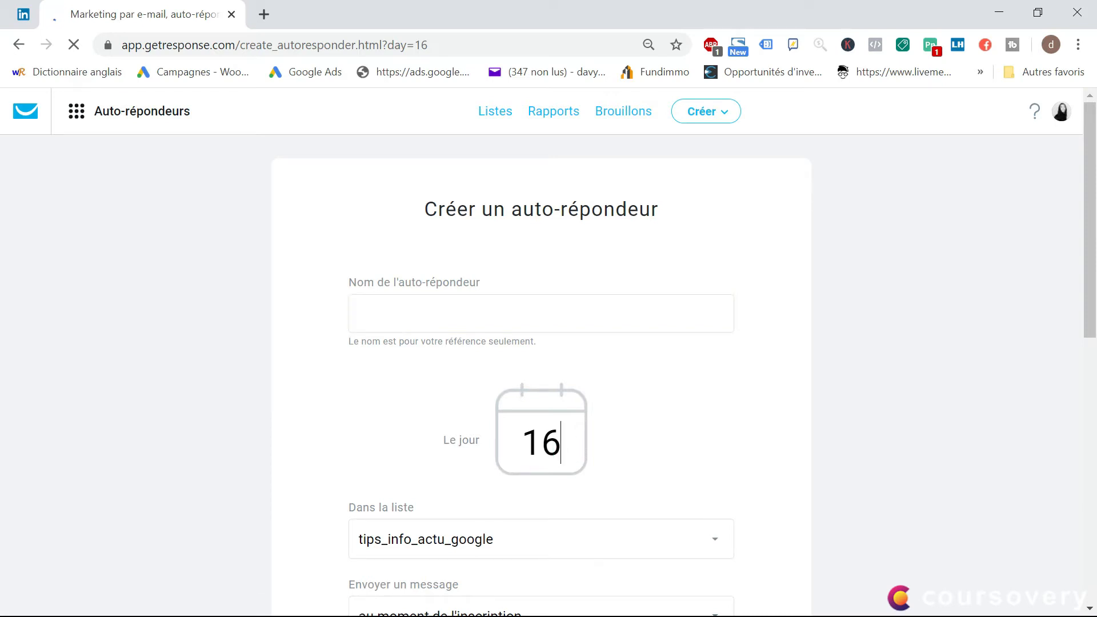
pyautogui.press('BackSpace')
pyautogui.press('BackSpace')
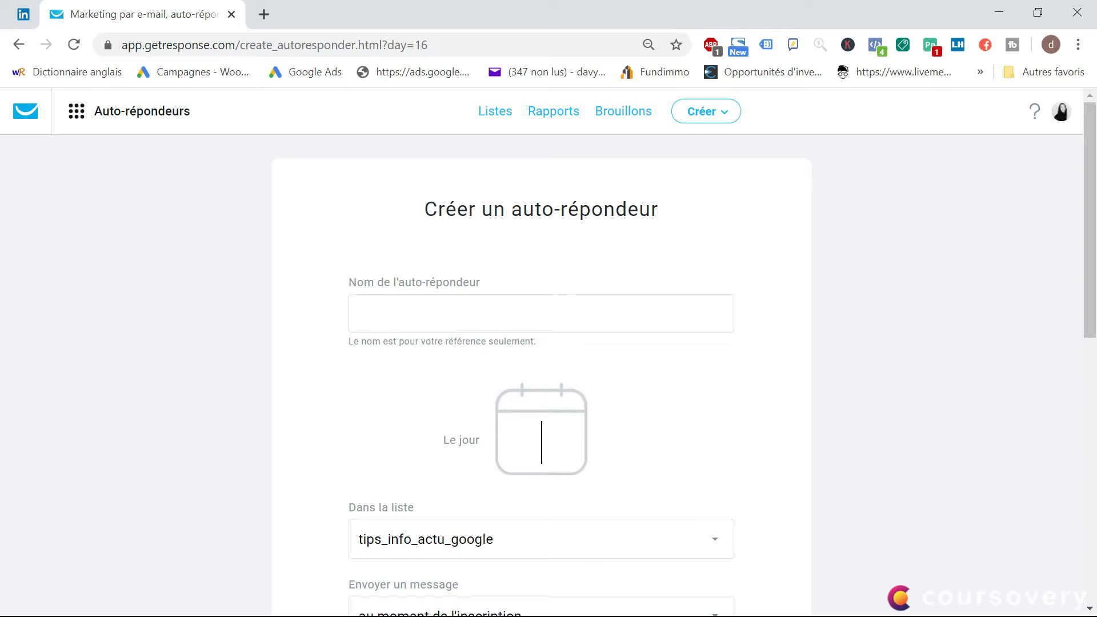
pyautogui.write('0')
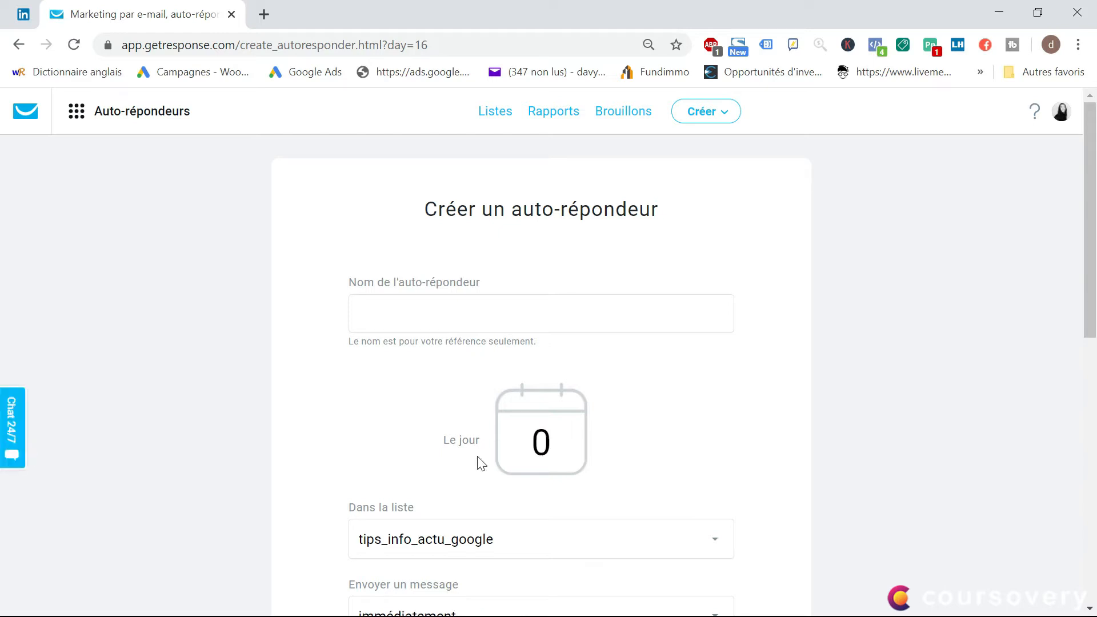
pyautogui.click(475, 318)
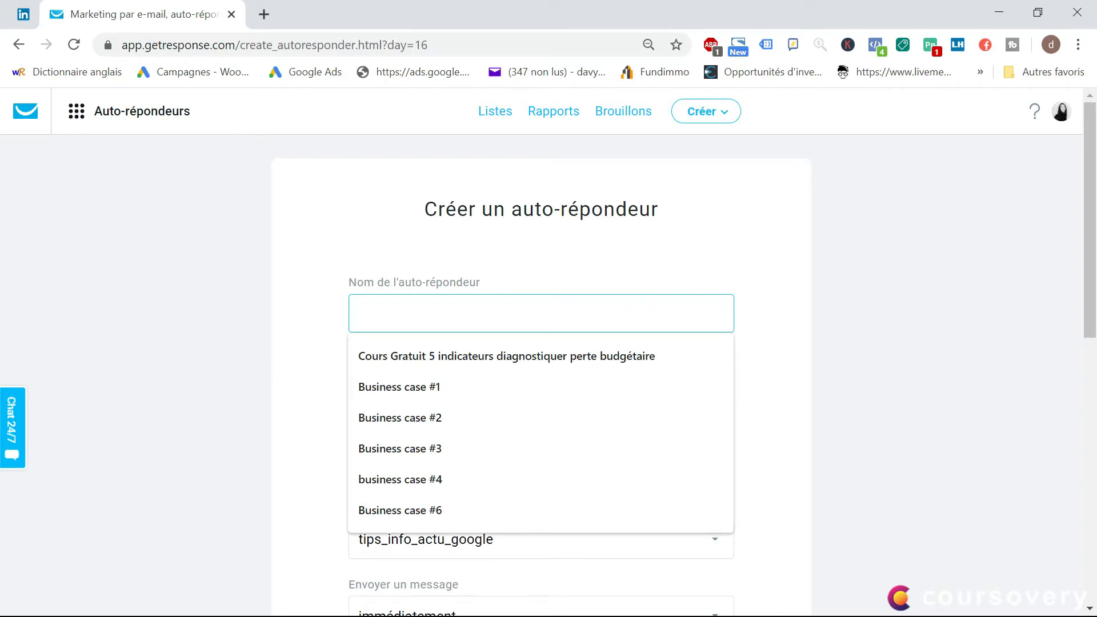
pyautogui.write('P')
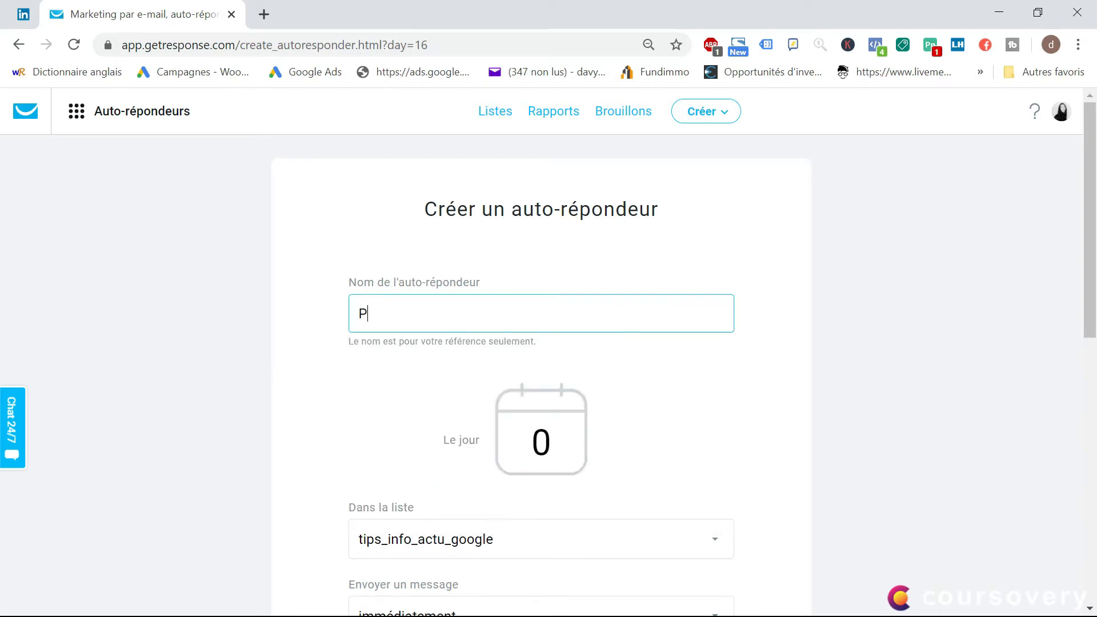
pyautogui.write('anier abandonné')
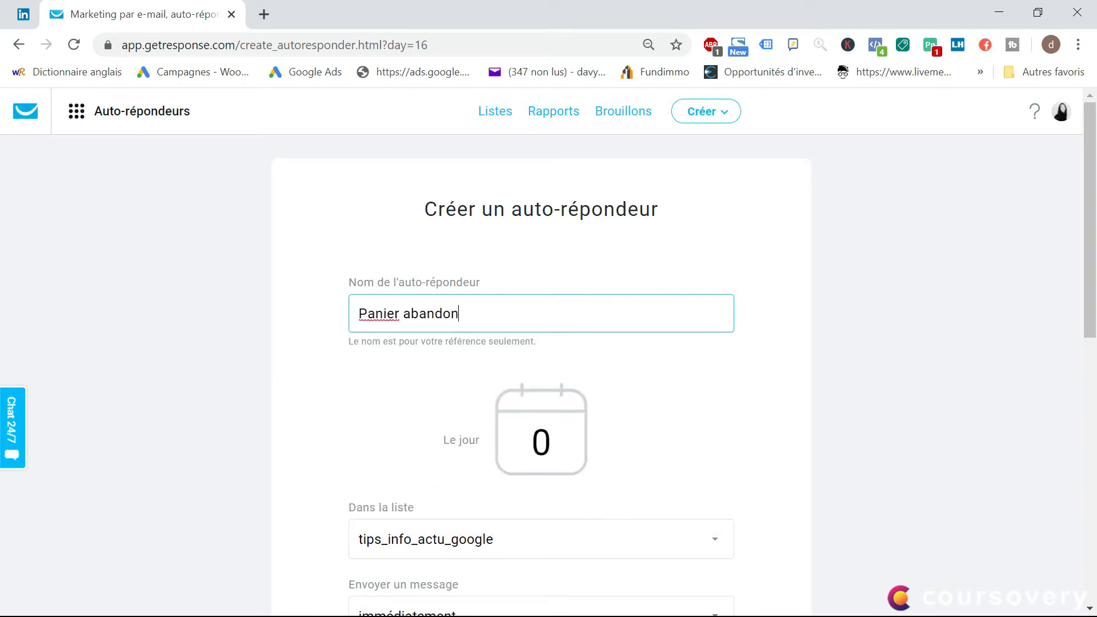
pyautogui.click(662, 412)
# Assign the auto-responder to the boutique_chaussures list
pyautogui.scroll(-1, 663, 414)
pyautogui.scroll(-3, 665, 417)
pyautogui.click(522, 370)
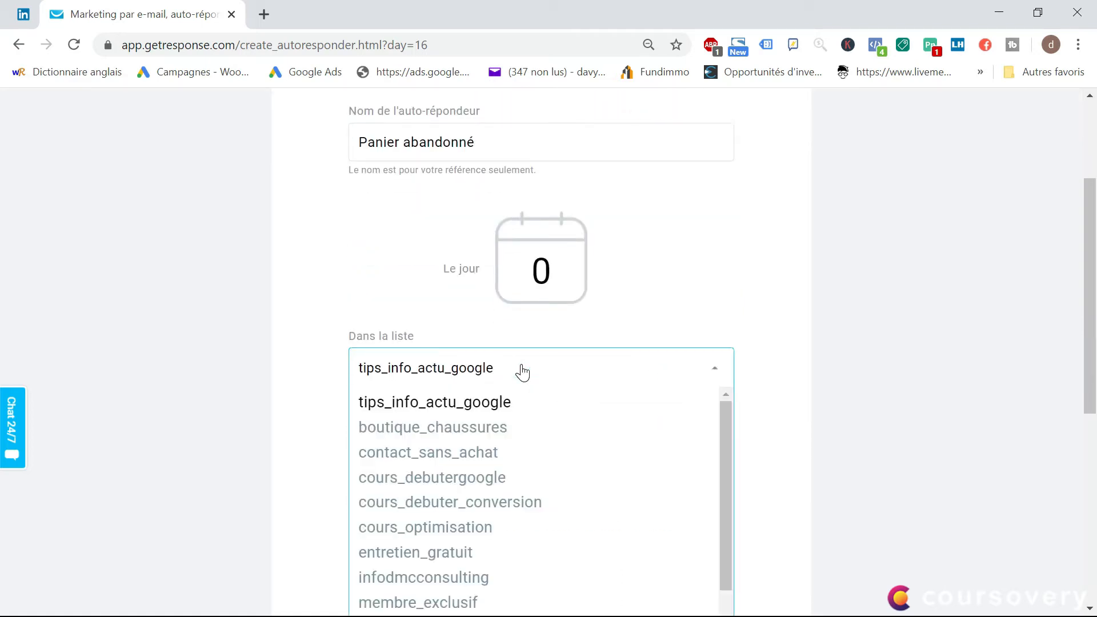
pyautogui.click(460, 428)
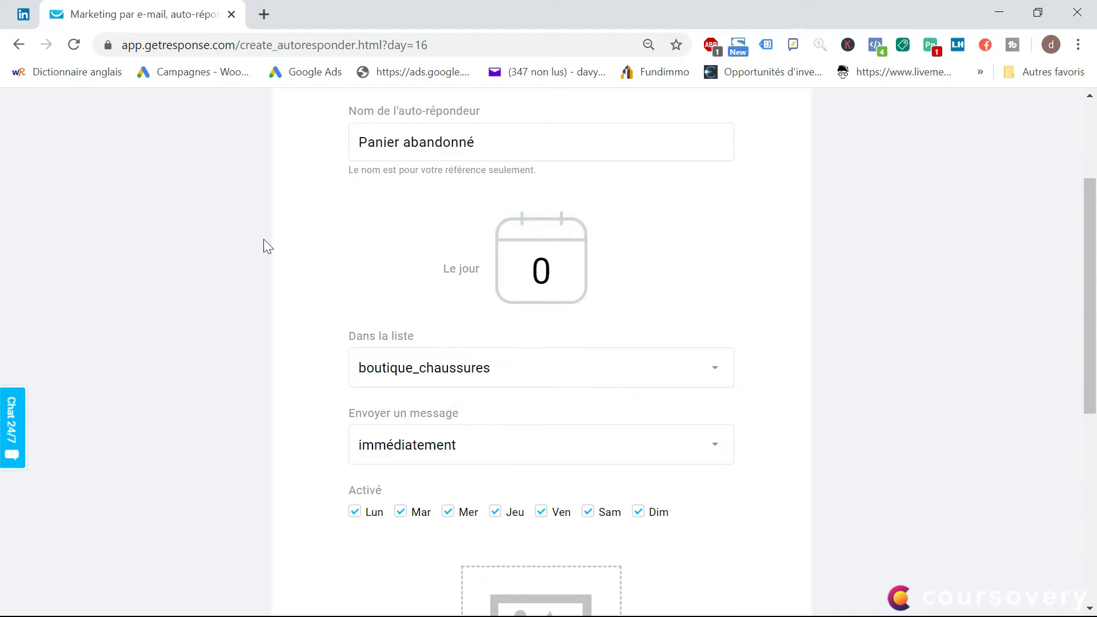
# Set the message to be sent "avec un retard de" 1 hour
pyautogui.scroll(2, 276, 242)
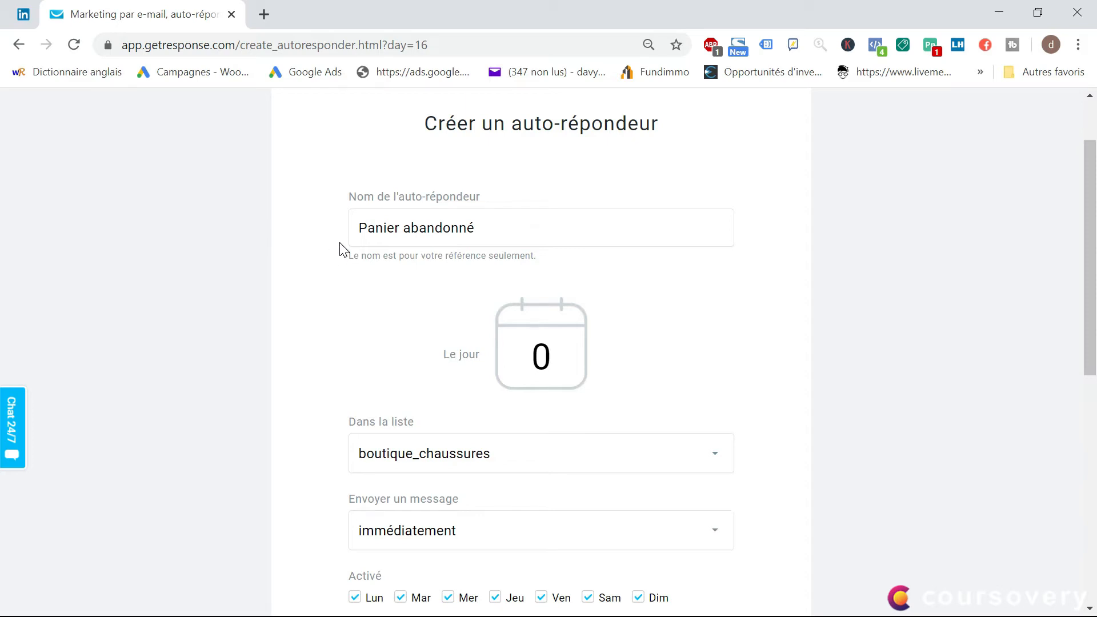
pyautogui.scroll(-1, 324, 266)
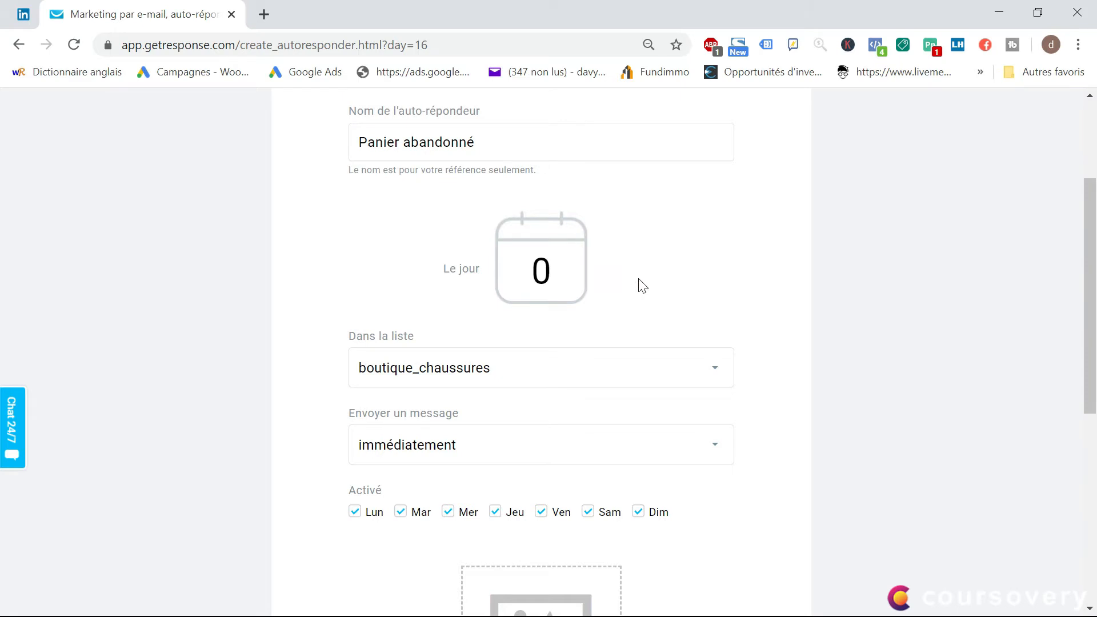
pyautogui.scroll(-2, 638, 284)
pyautogui.scroll(-1, 609, 317)
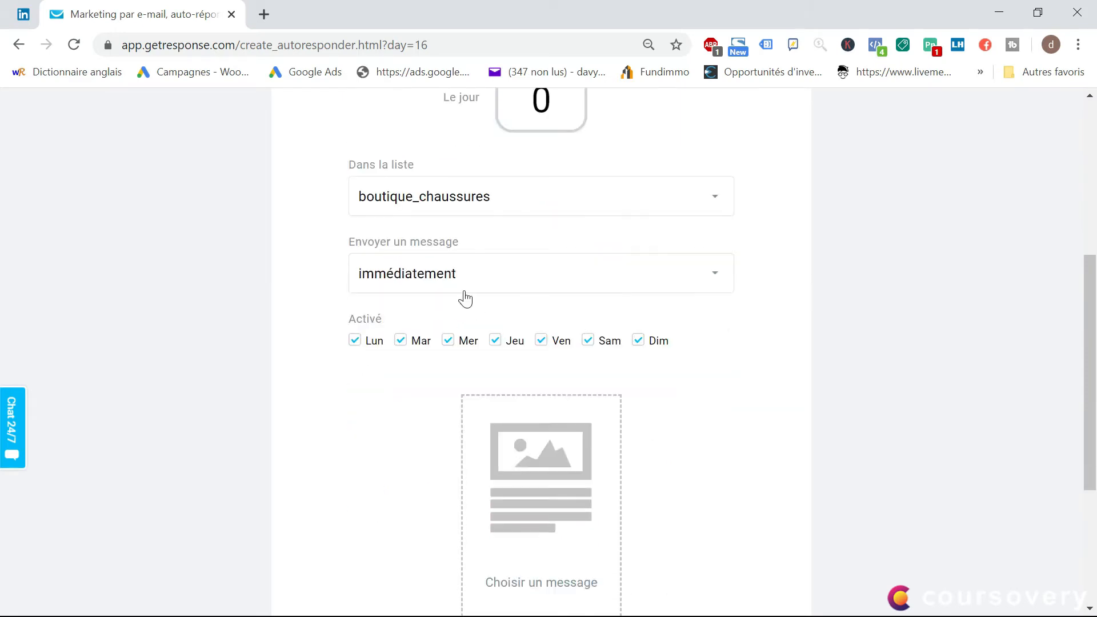
pyautogui.click(508, 278)
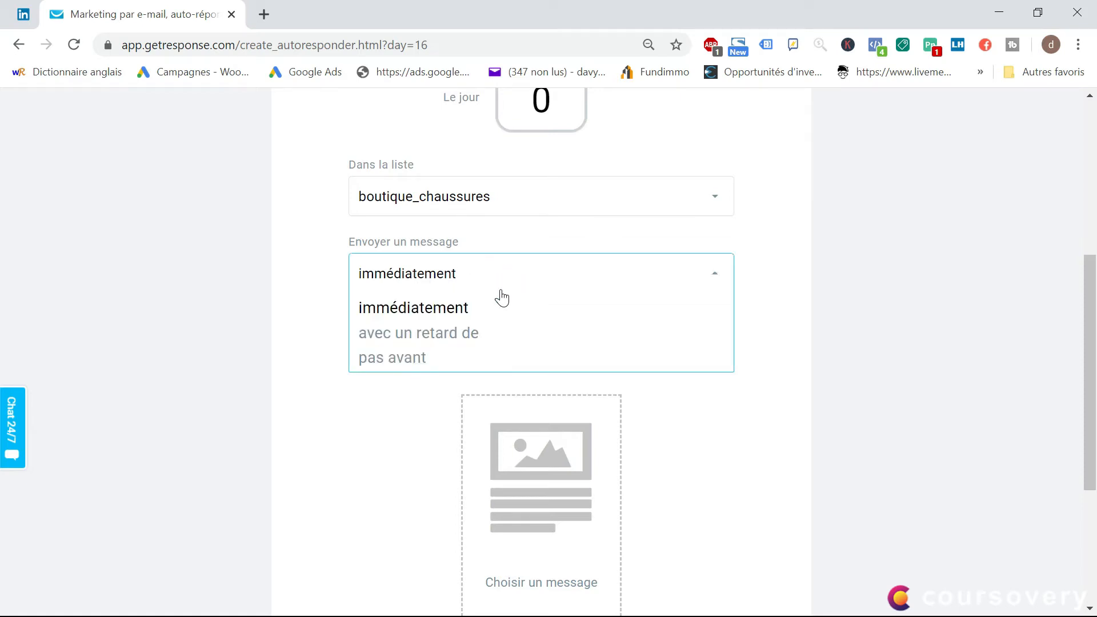
pyautogui.click(418, 338)
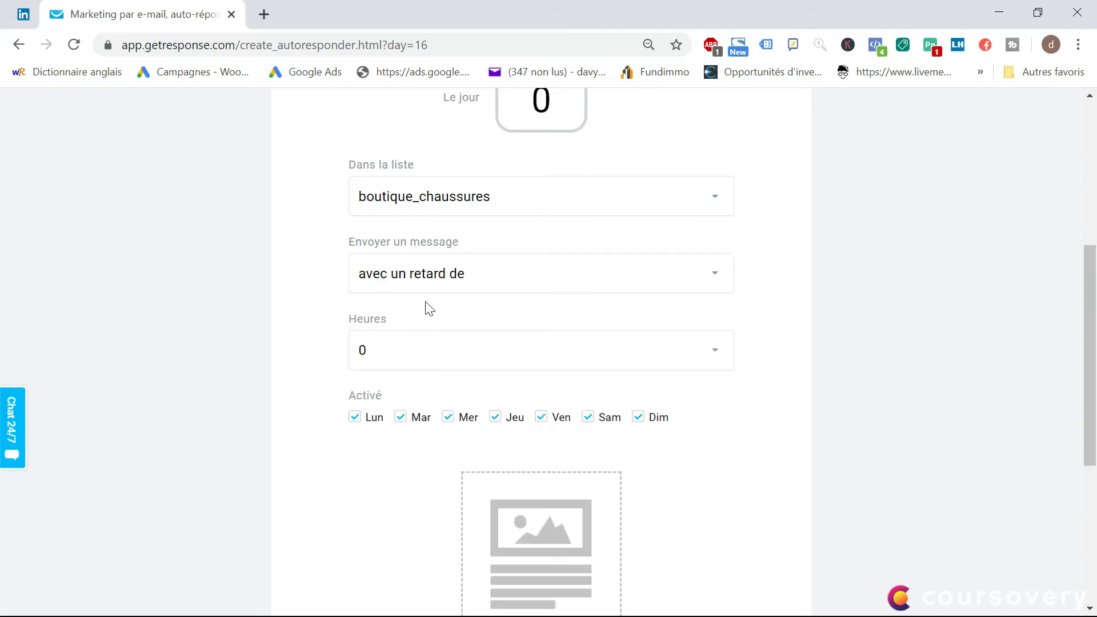
pyautogui.click(388, 350)
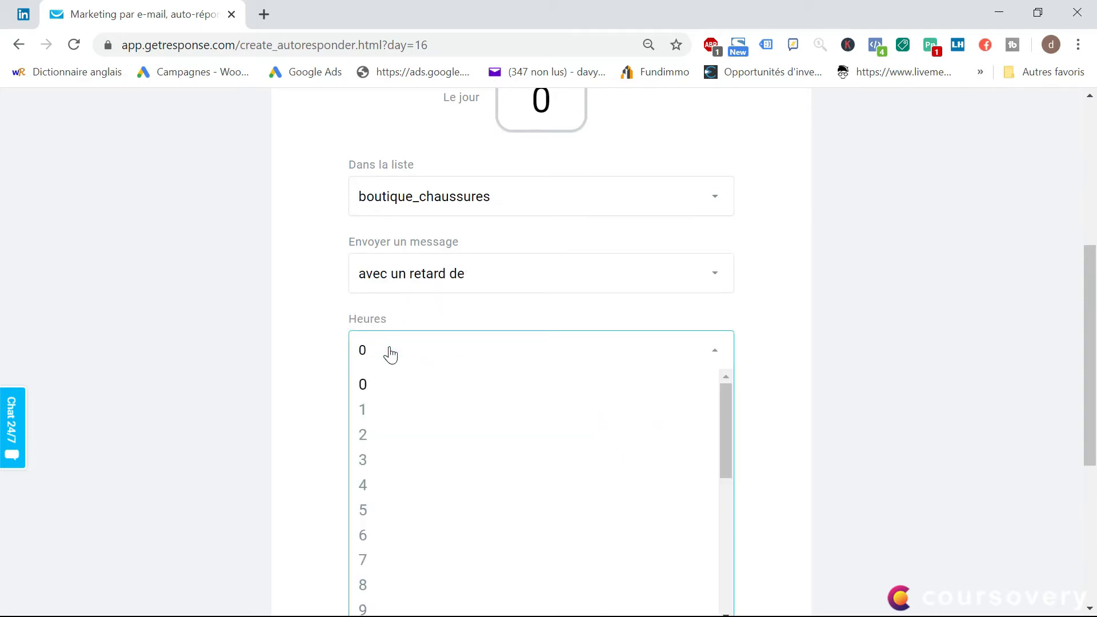
pyautogui.click(370, 413)
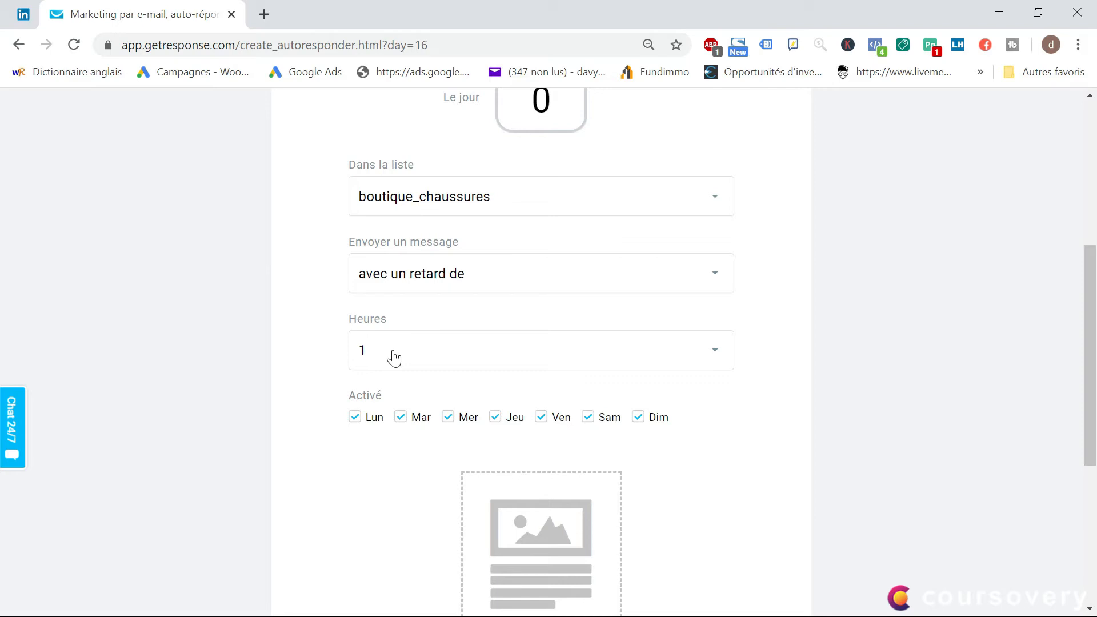
# Change the message's send timing to "pas avant" and review the related delivery options
pyautogui.scroll(-2, 393, 357)
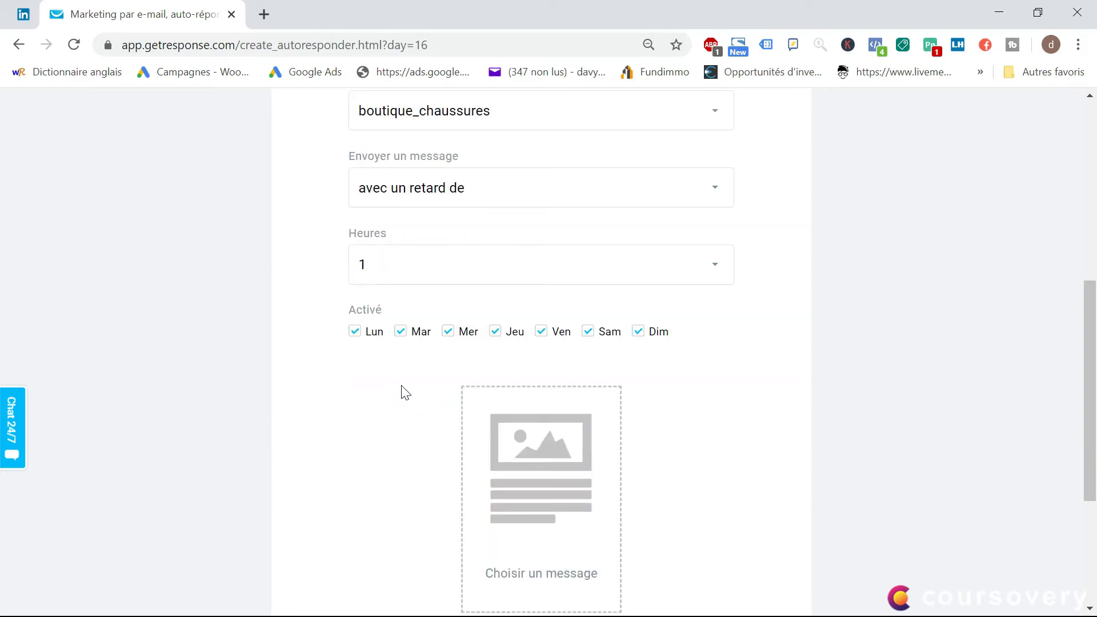
pyautogui.click(419, 204)
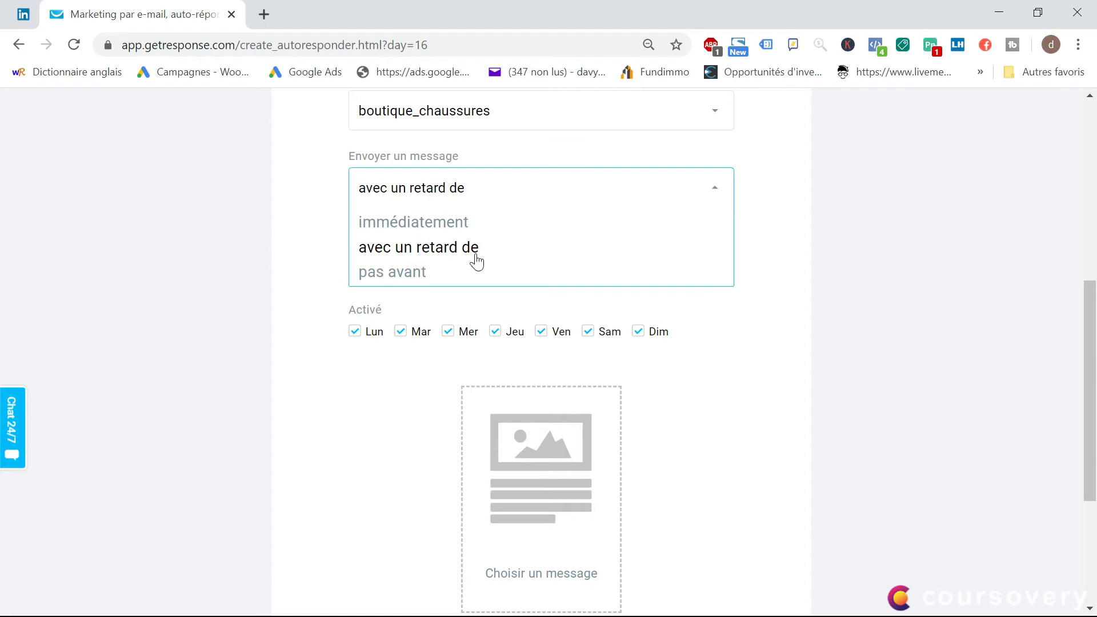
pyautogui.click(417, 273)
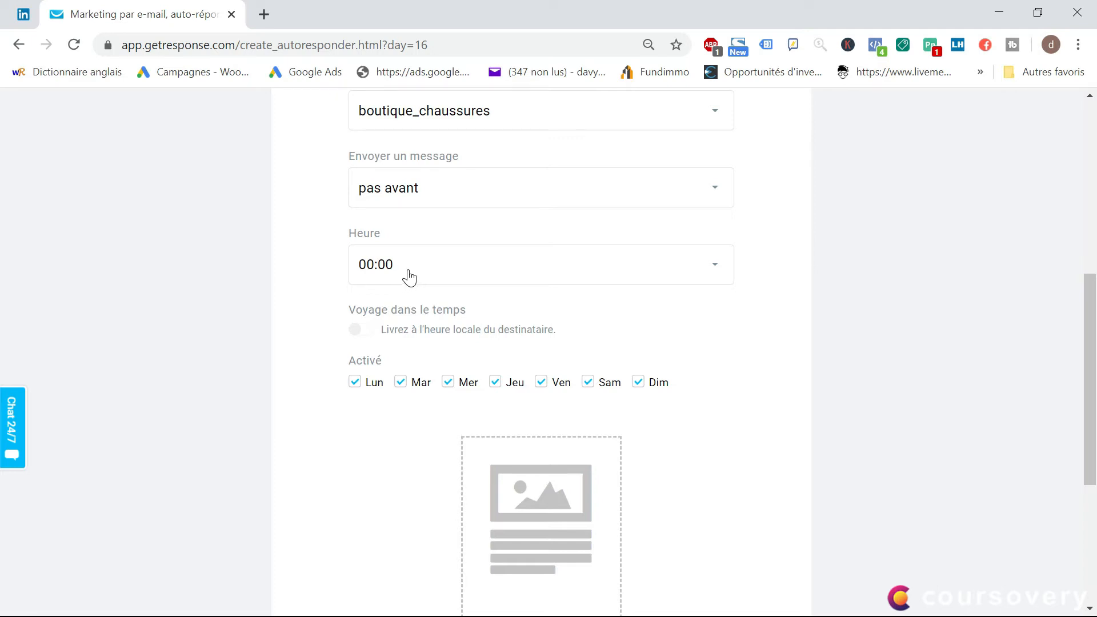
pyautogui.scroll(-1, 406, 276)
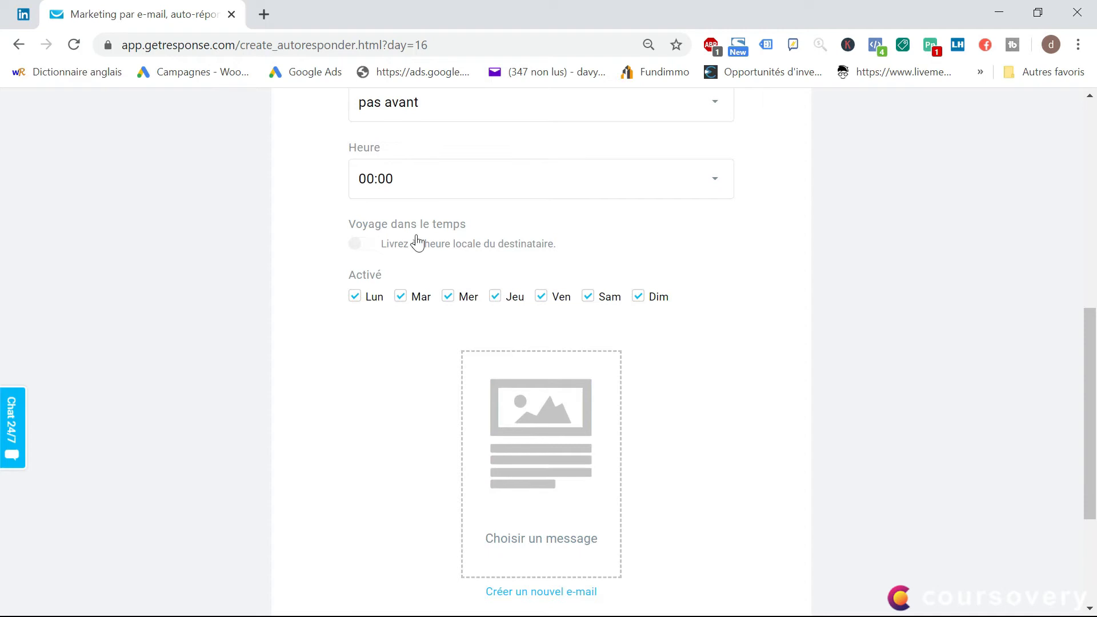
pyautogui.scroll(1, 416, 241)
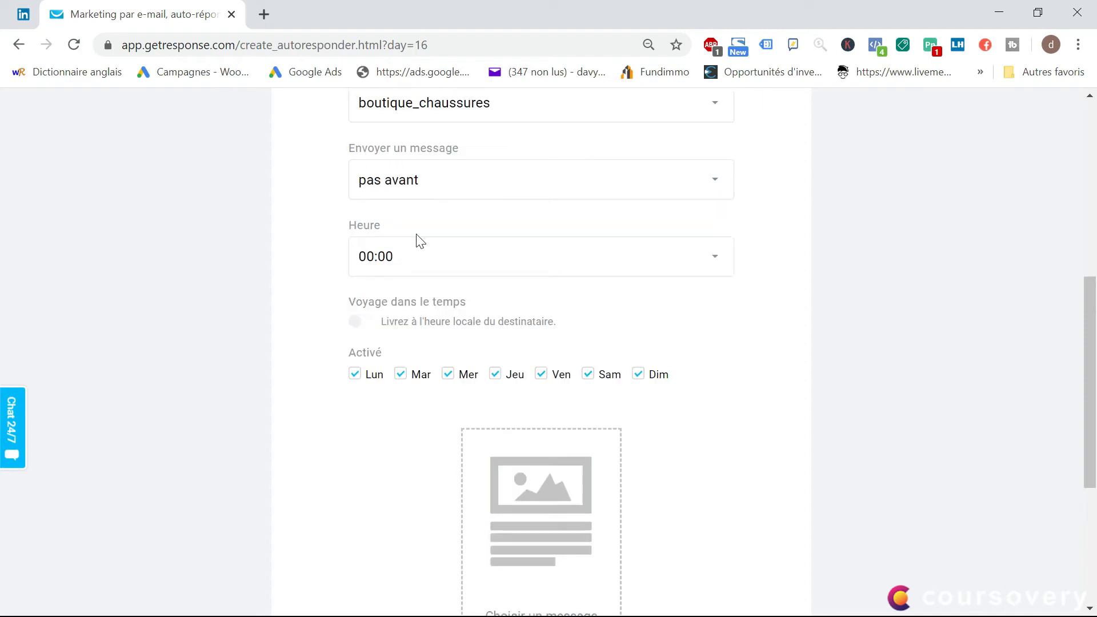
# Set the auto-responder message to be sent "immédiatement"
pyautogui.click(423, 183)
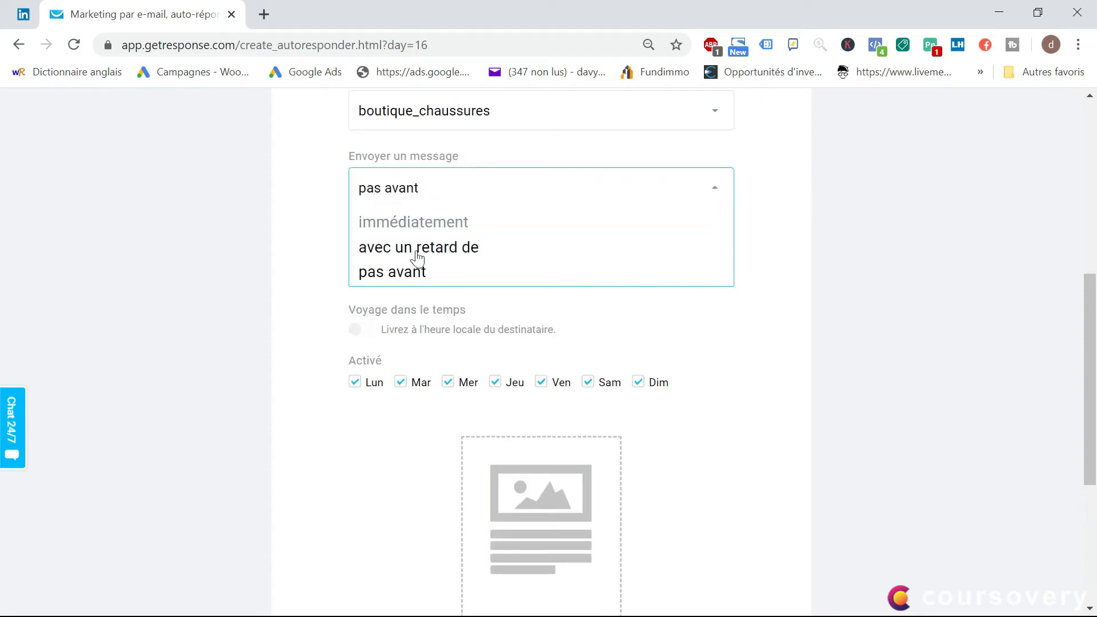
pyautogui.click(400, 221)
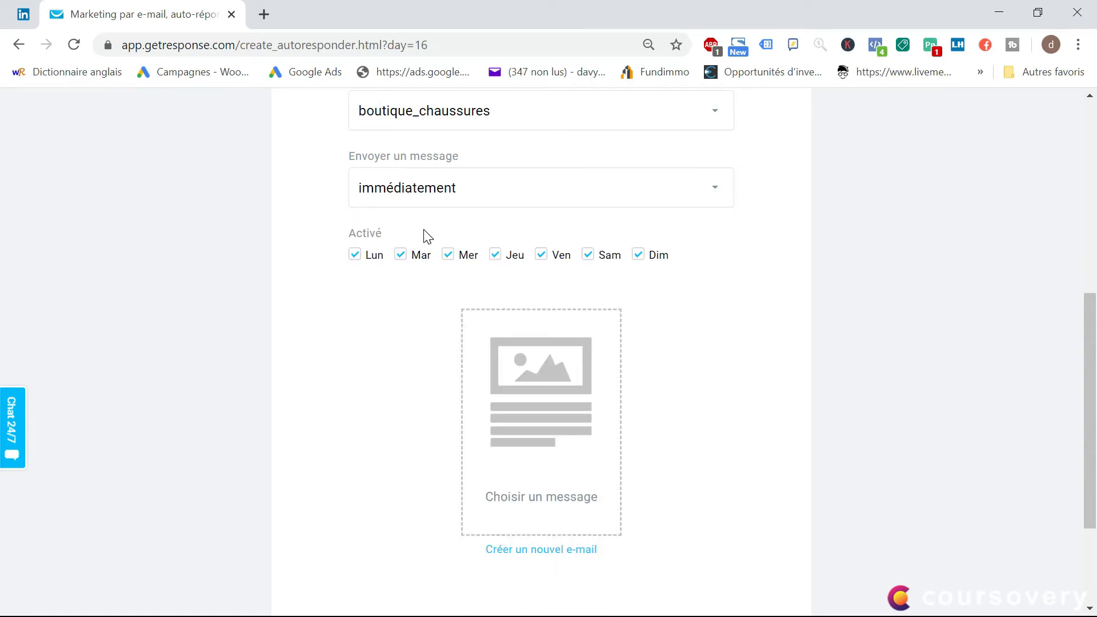
pyautogui.scroll(2, 424, 238)
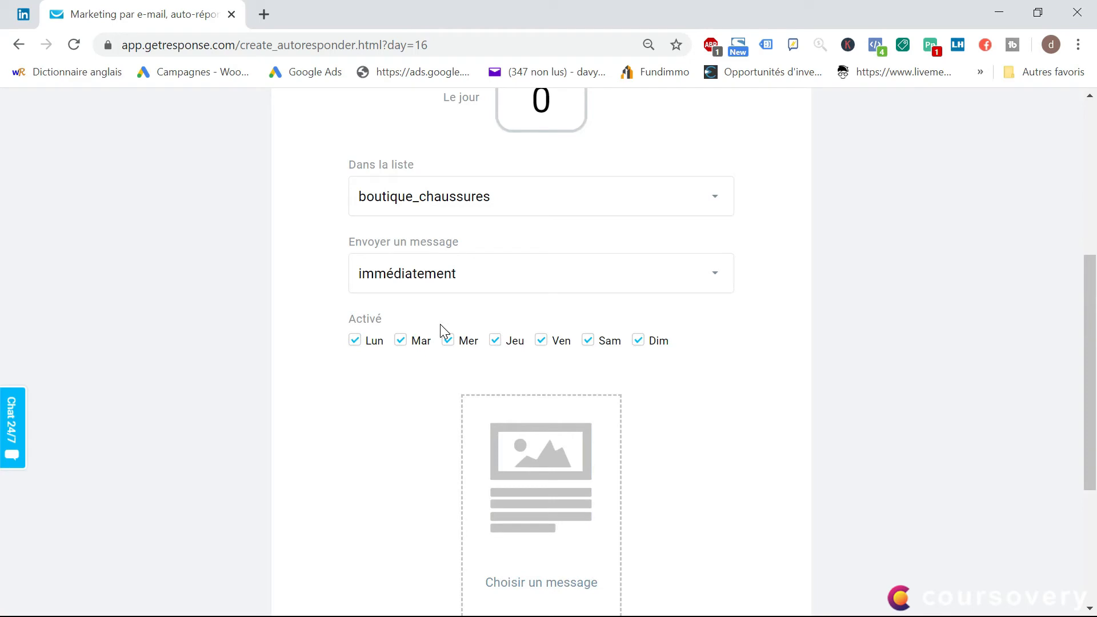
pyautogui.scroll(-1, 440, 303)
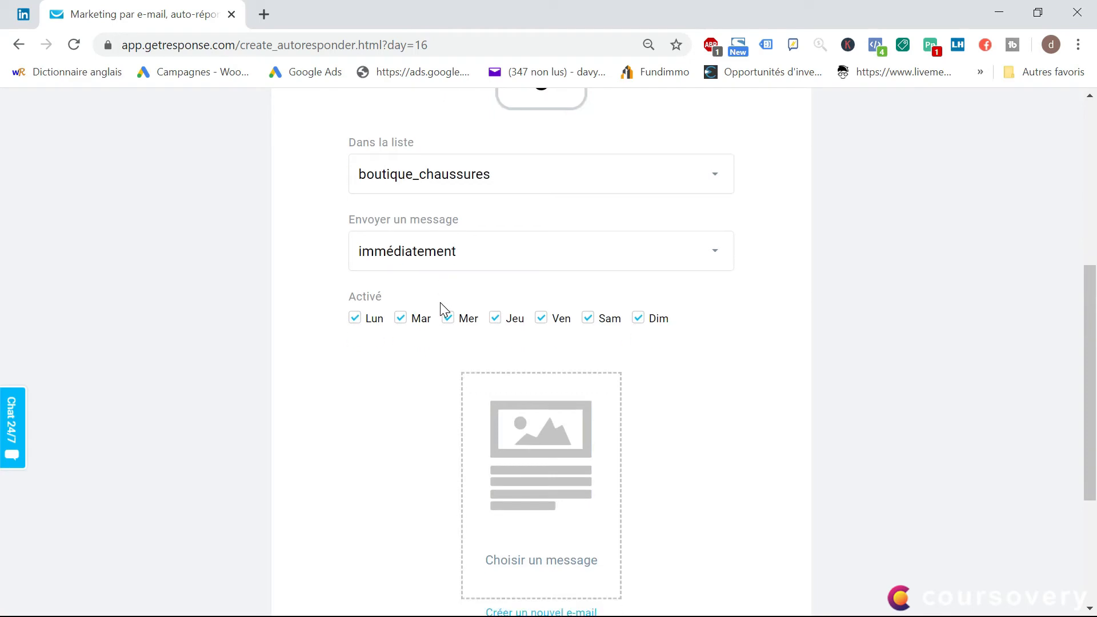
pyautogui.scroll(-1, 440, 303)
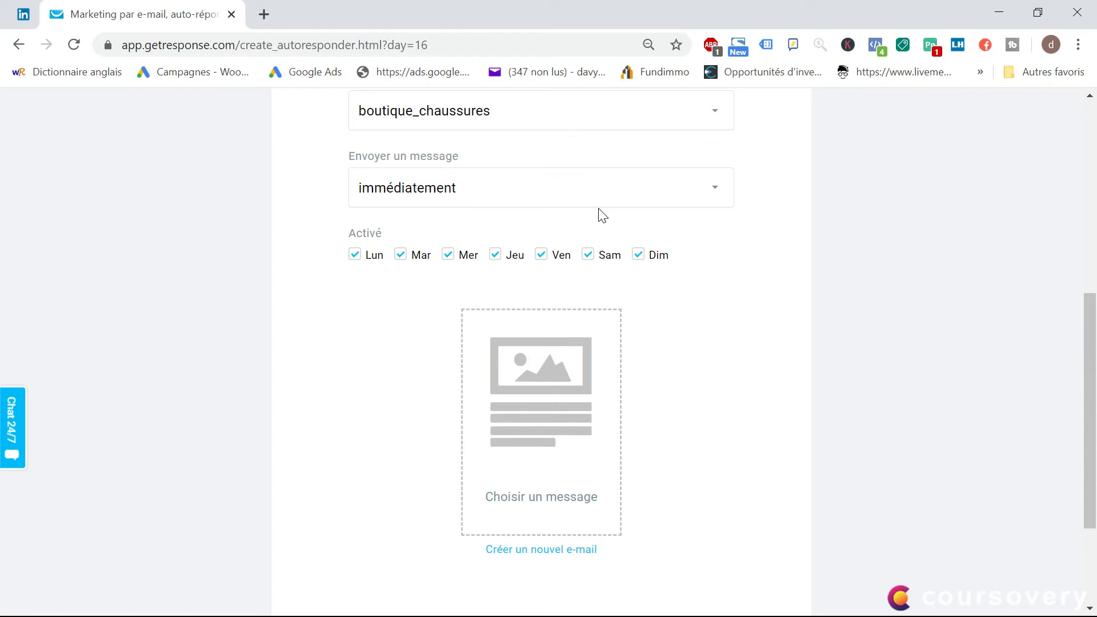
# Try excluding Saturday and Sunday from the active sending days and restore both
pyautogui.click(588, 257)
pyautogui.click(640, 260)
pyautogui.scroll(-3, 471, 301)
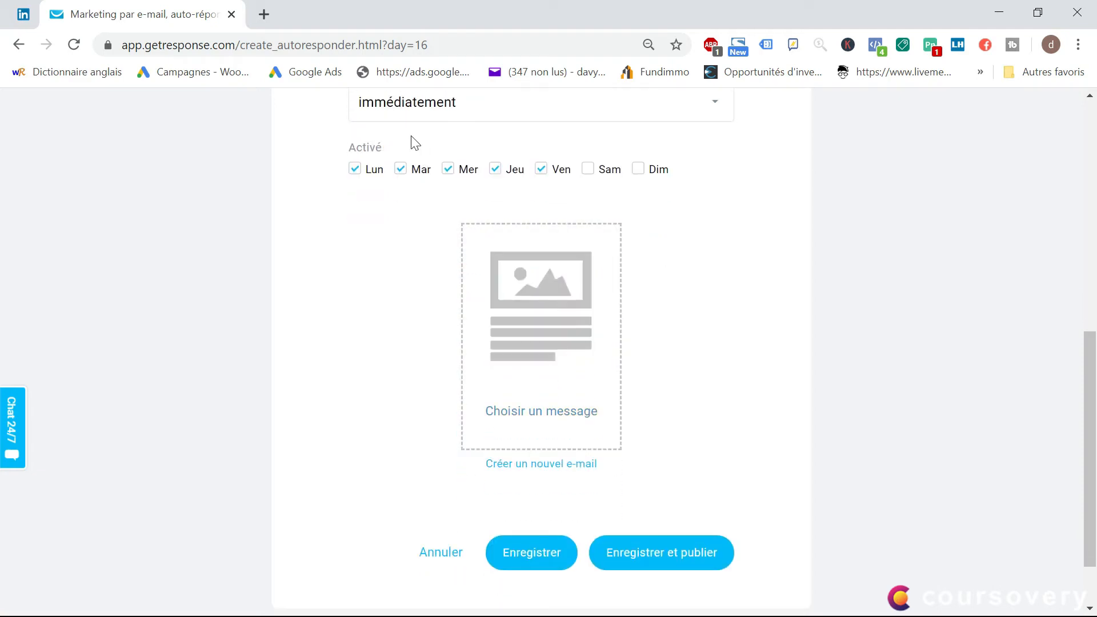
pyautogui.scroll(3, 403, 171)
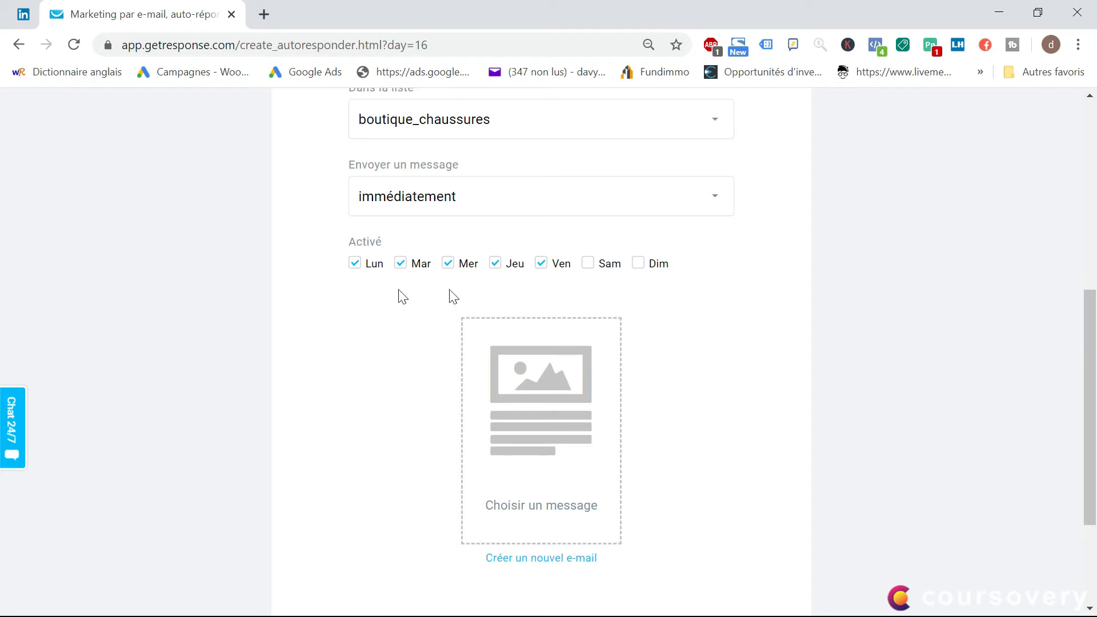
pyautogui.click(589, 264)
pyautogui.click(637, 264)
# Create a new email for the auto-responder and name the message "Email 1 : panier abandonné"
pyautogui.scroll(-3, 484, 362)
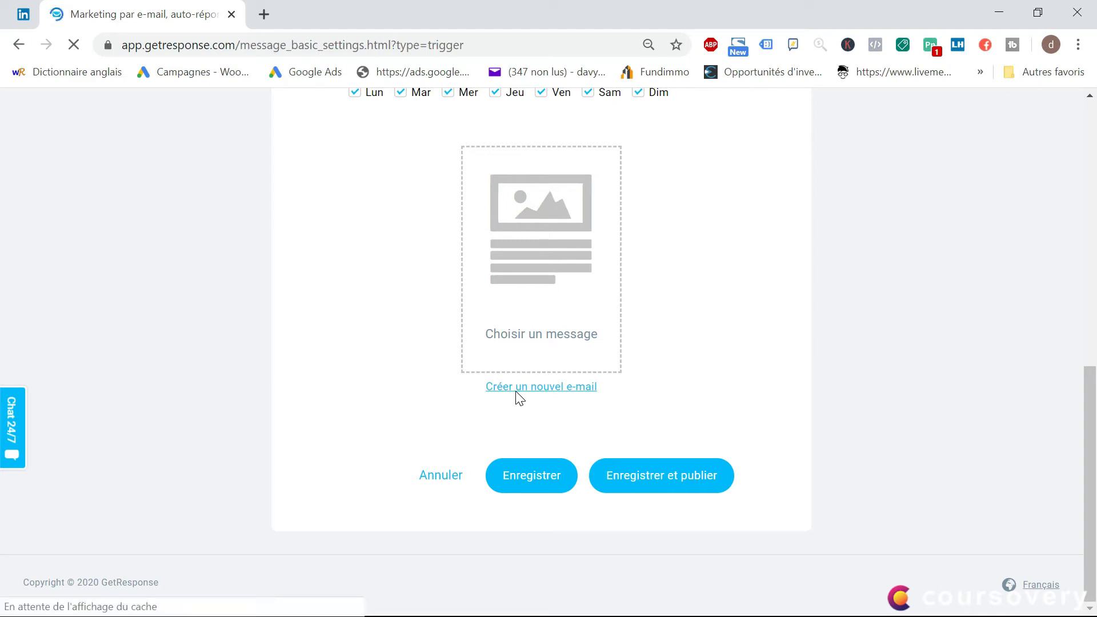
pyautogui.click(483, 386)
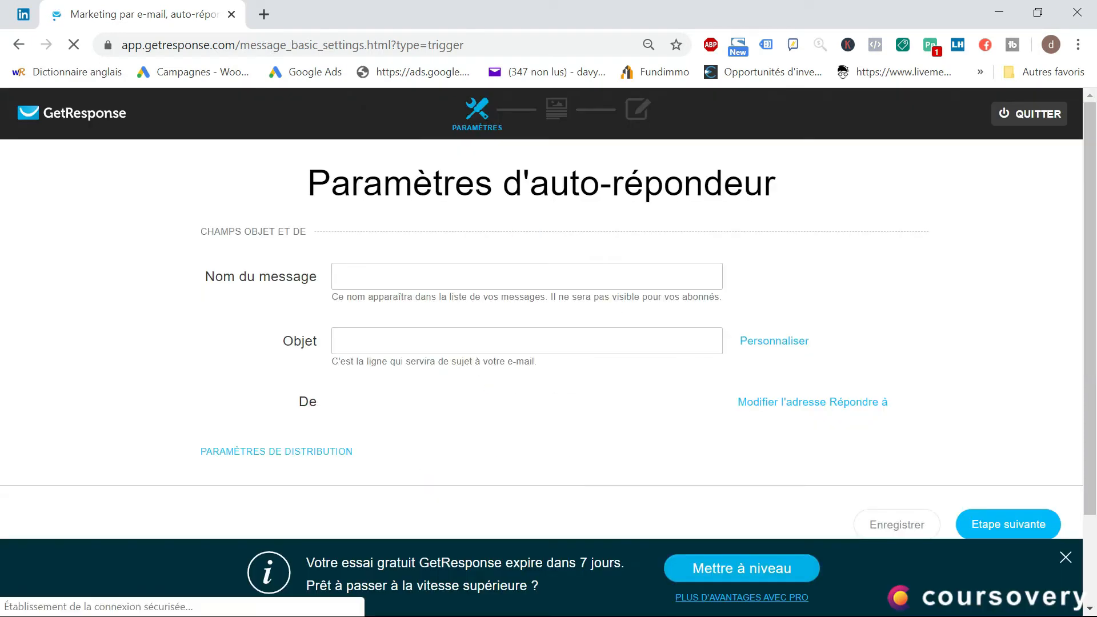
pyautogui.click(353, 276)
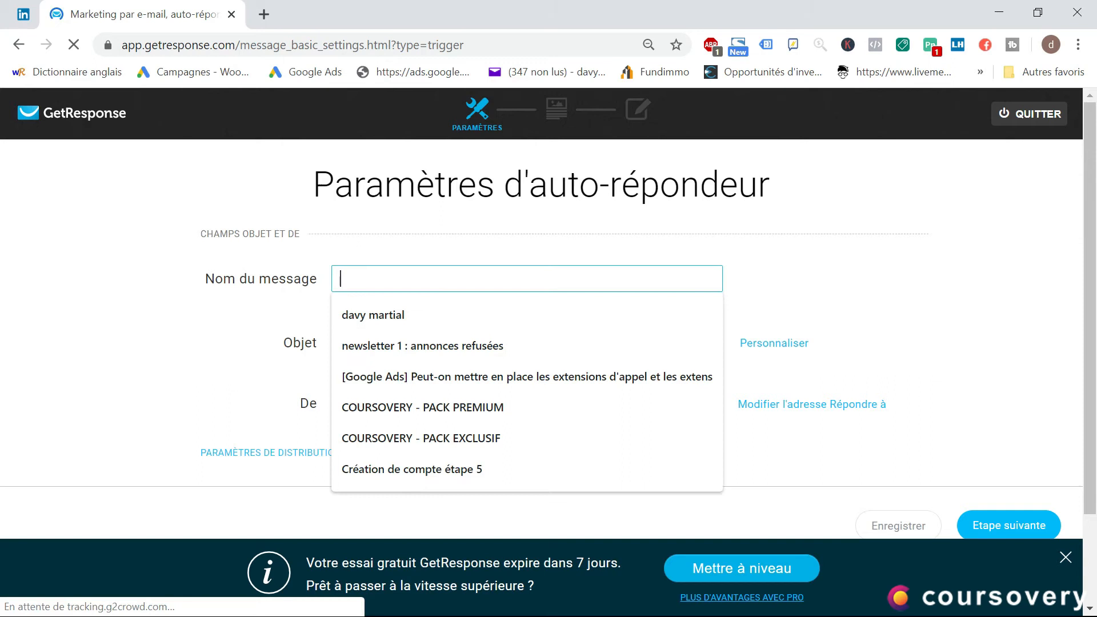
pyautogui.click(377, 281)
pyautogui.click(428, 261)
pyautogui.click(397, 281)
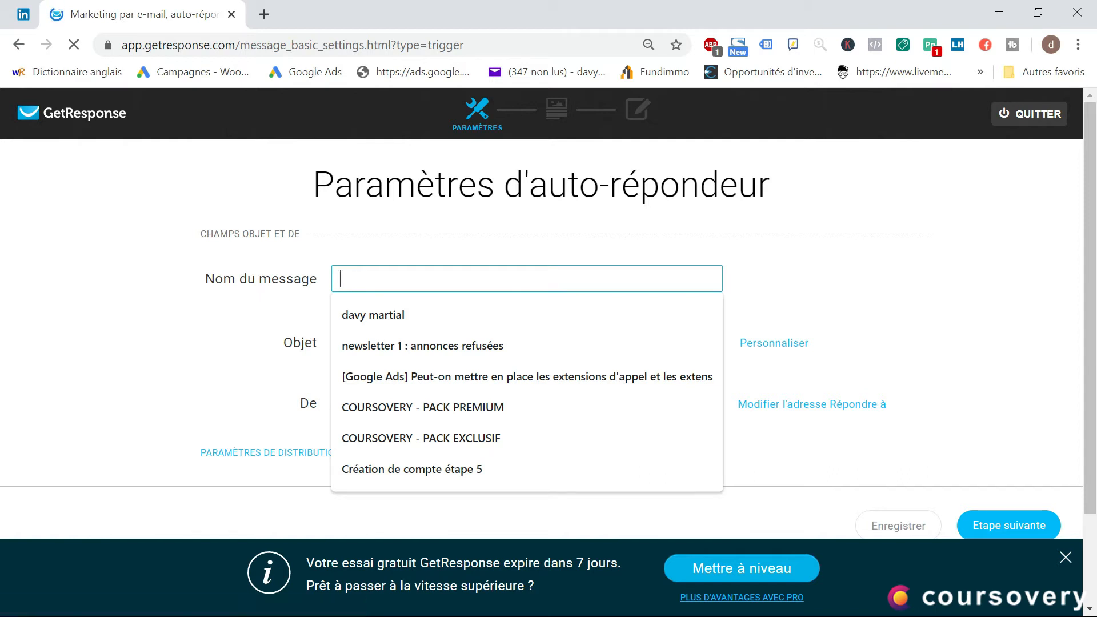
pyautogui.write('Email 1')
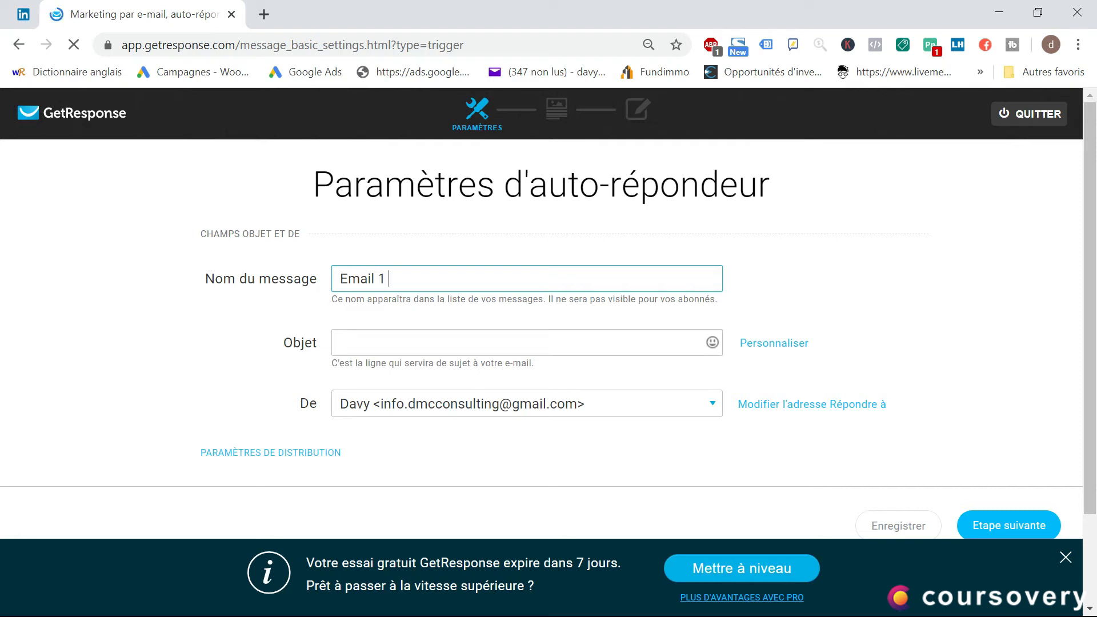
pyautogui.write(' : panier abandonné')
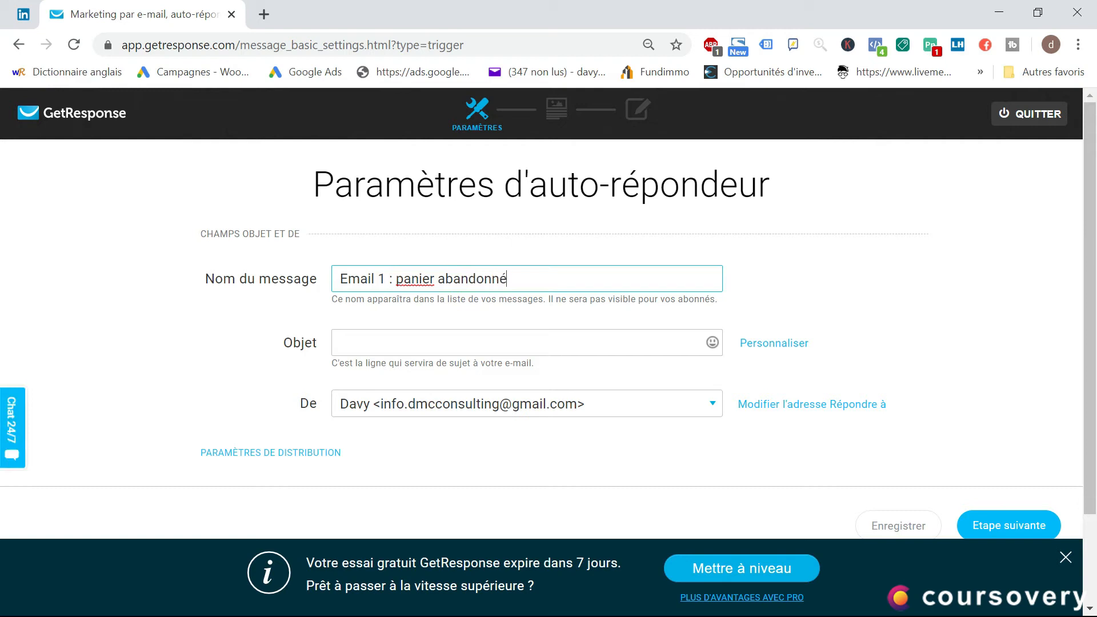
# Start the message subject with "Salut" followed by the [[firstname]] personalisation field
pyautogui.click(411, 341)
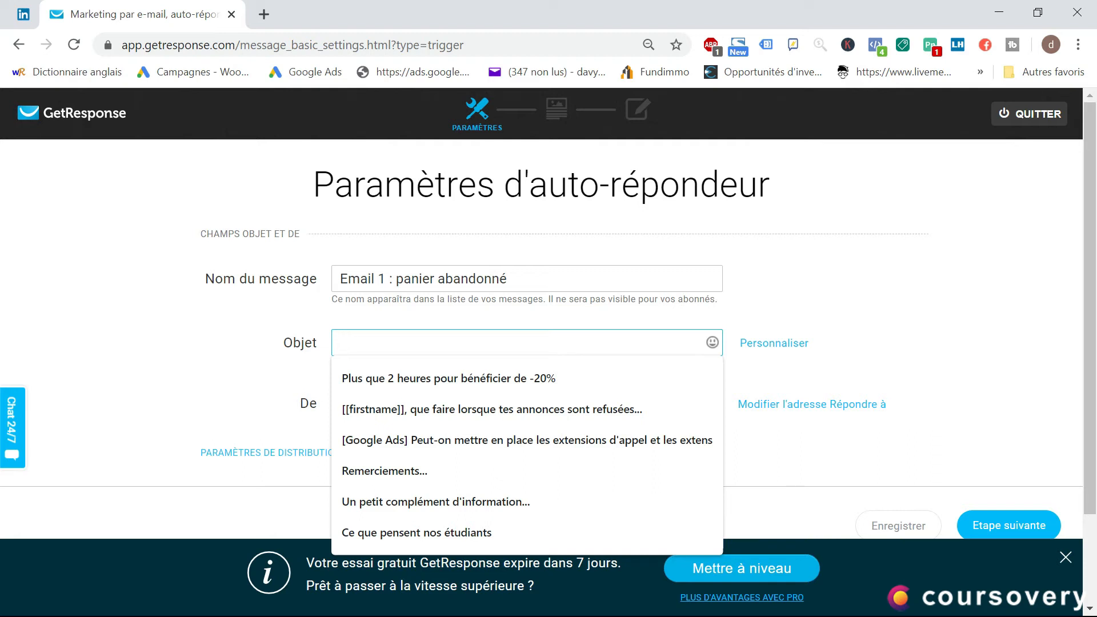
pyautogui.click(766, 348)
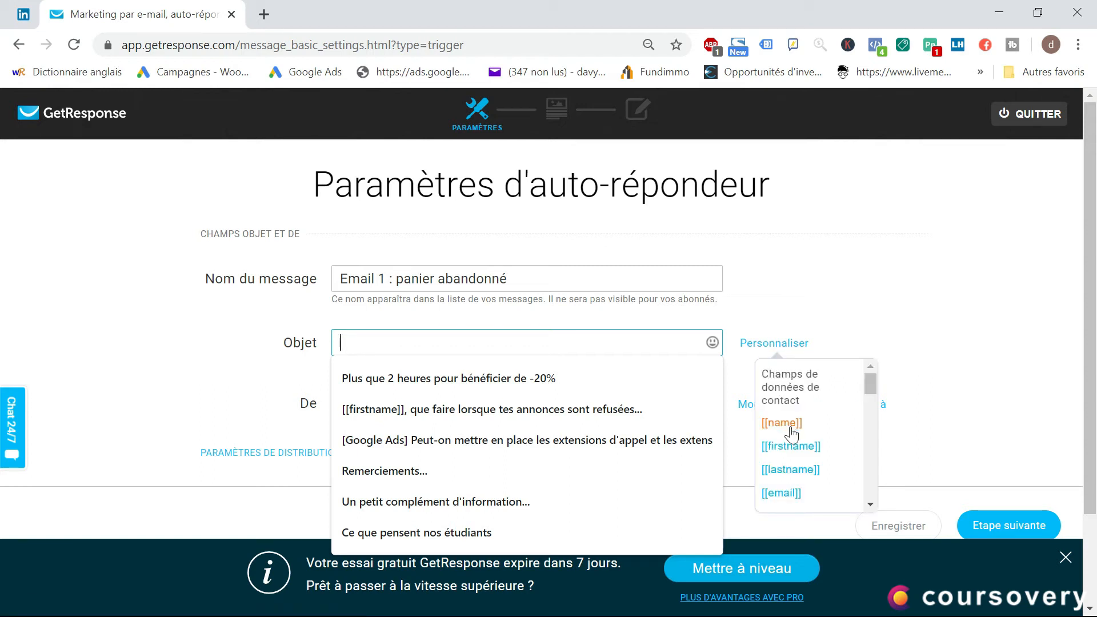
pyautogui.click(791, 446)
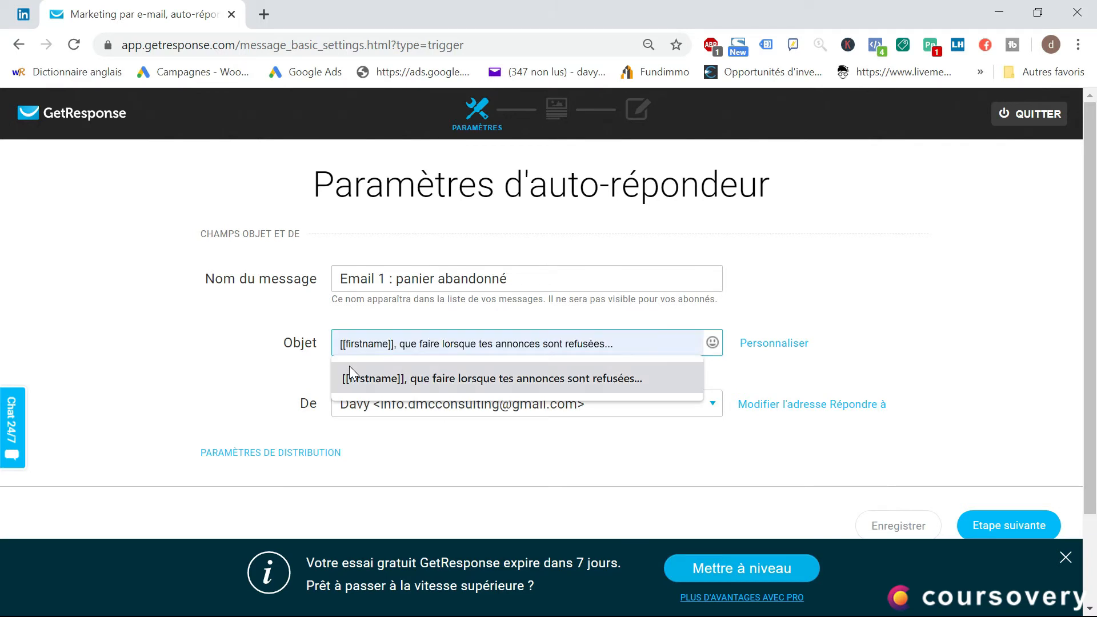
pyautogui.write('Sal')
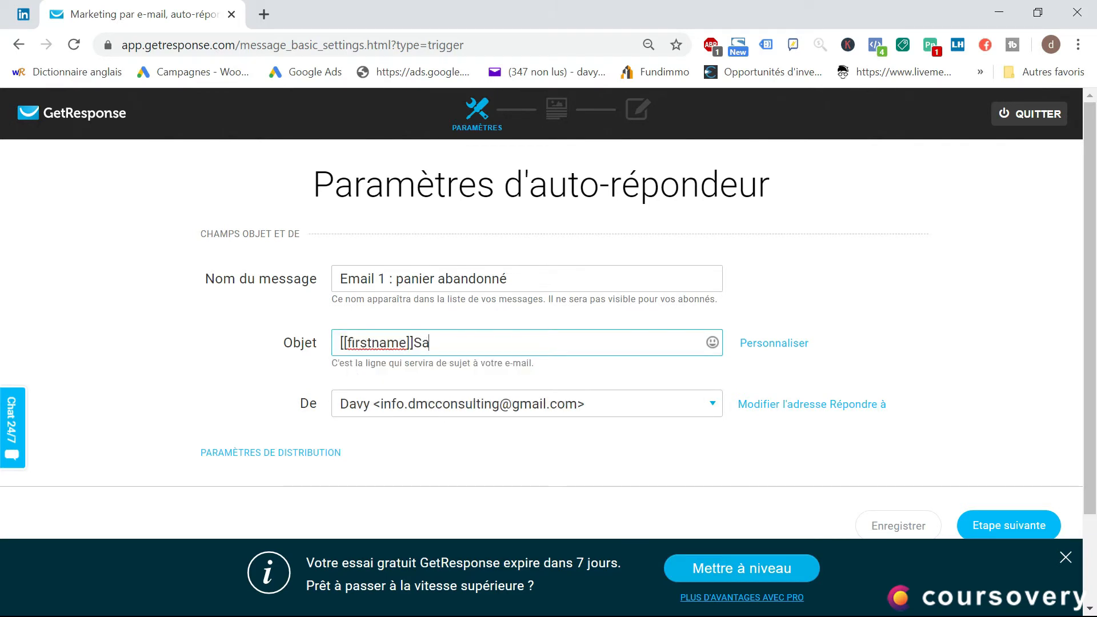
pyautogui.press('BackSpace')
pyautogui.press('BackSpace')
pyautogui.click(340, 344)
pyautogui.write('sal')
pyautogui.press('BackSpace')
pyautogui.press('BackSpace')
pyautogui.press('BackSpace')
pyautogui.write('Salut')
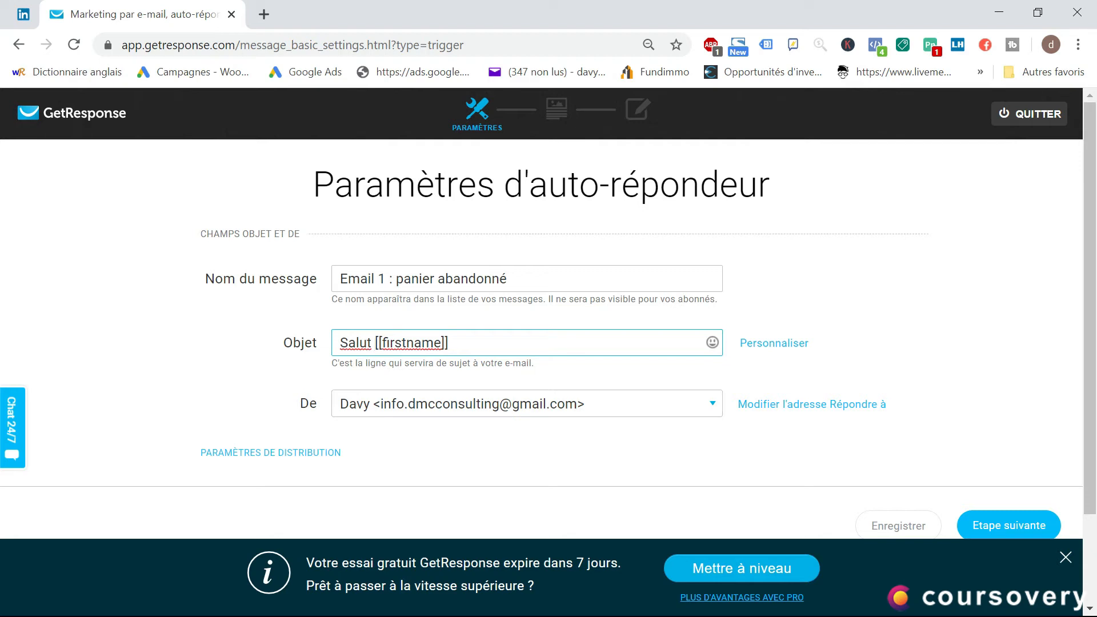
# Complete the subject with "tu as oublié quelque chose..." after the first-name field and check the available personalisation fields
pyautogui.click(473, 342)
pyautogui.write('tu as oublié quelque chose...')
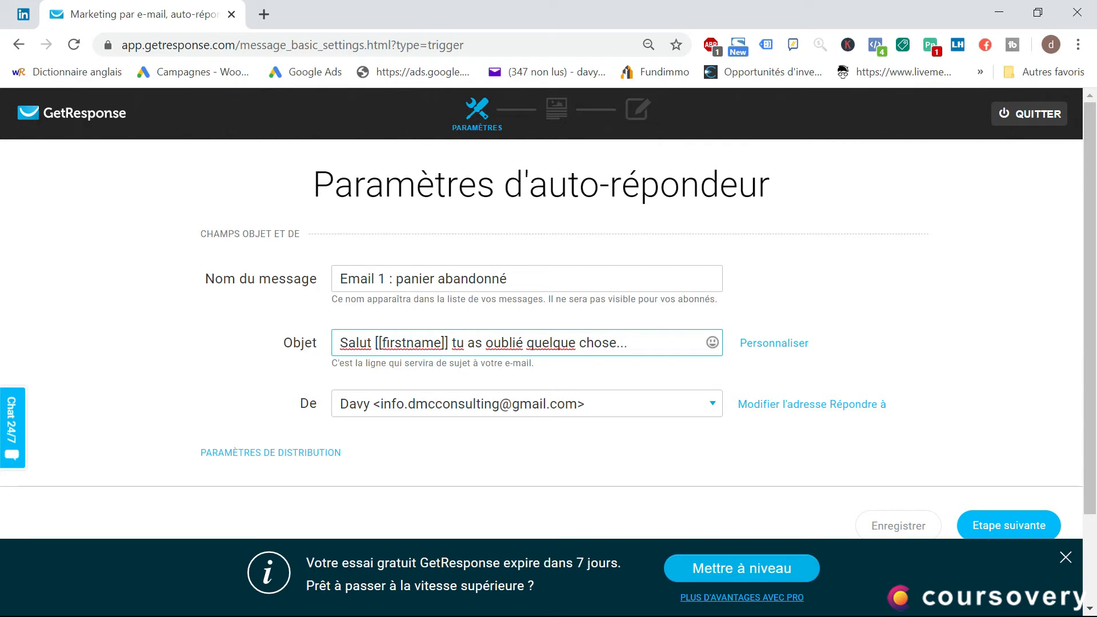
pyautogui.click(760, 344)
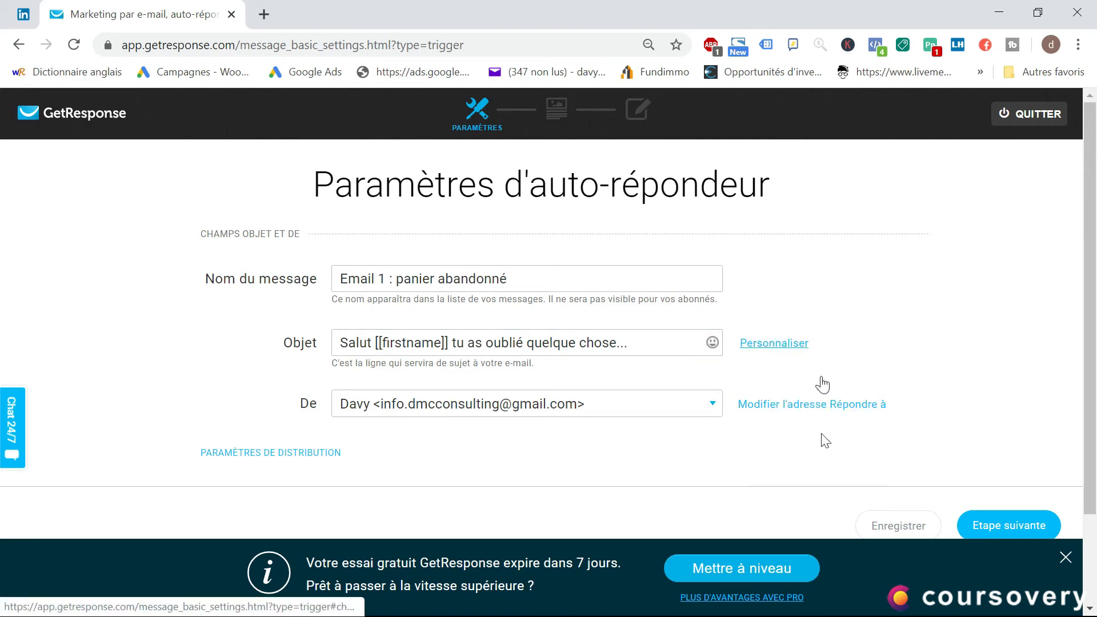
pyautogui.moveTo(797, 348)
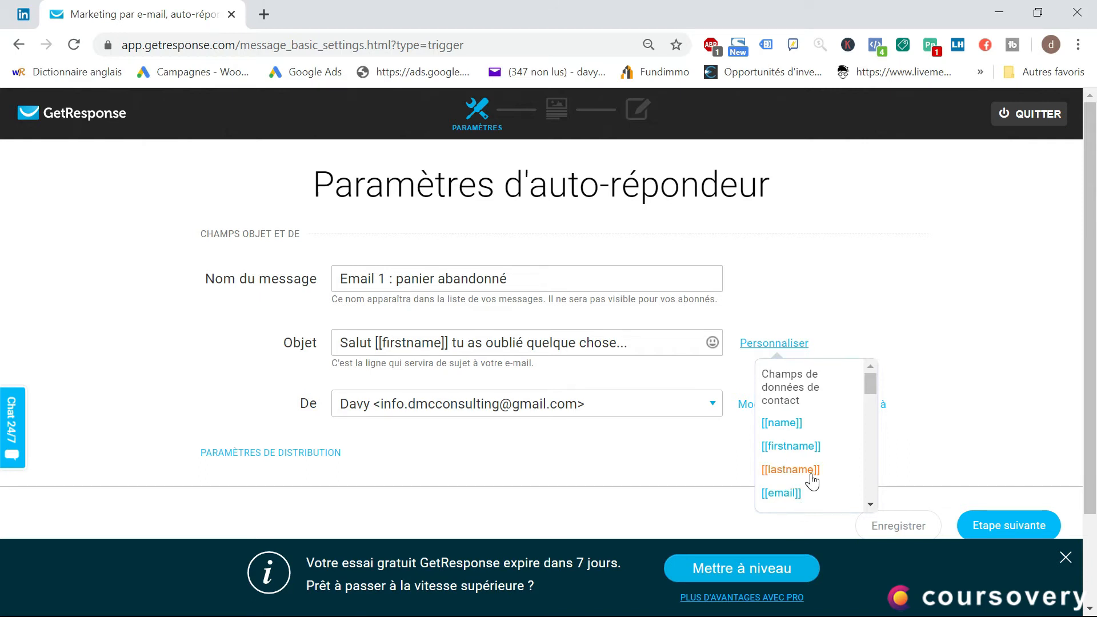
pyautogui.click(221, 351)
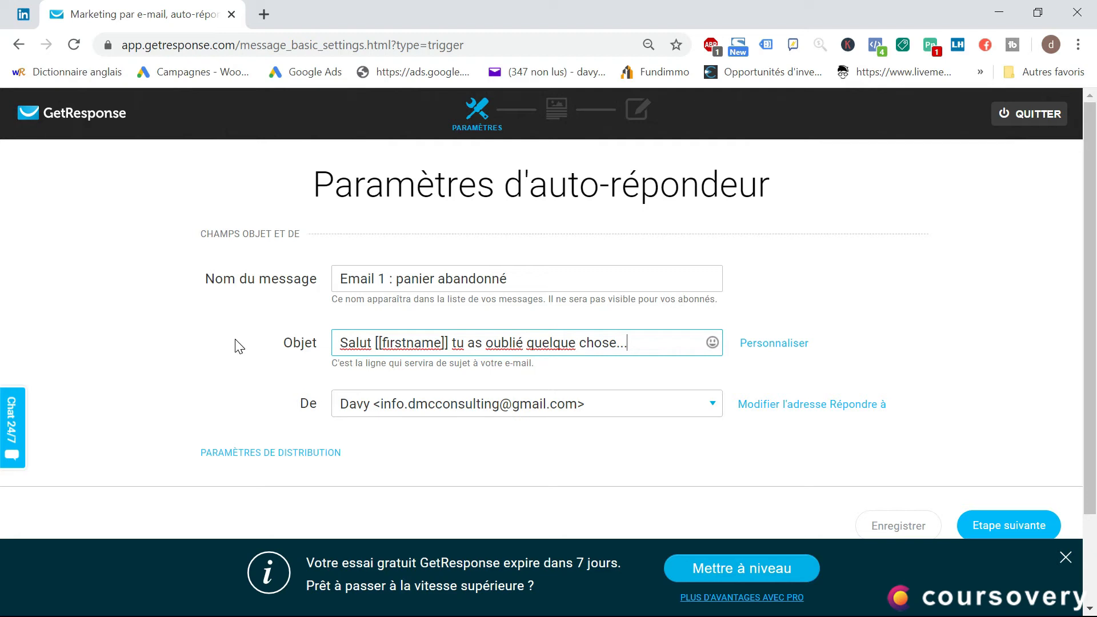
# Choose the Coursovery contact address as the sender and proceed to the template selection
pyautogui.click(606, 418)
pyautogui.click(522, 454)
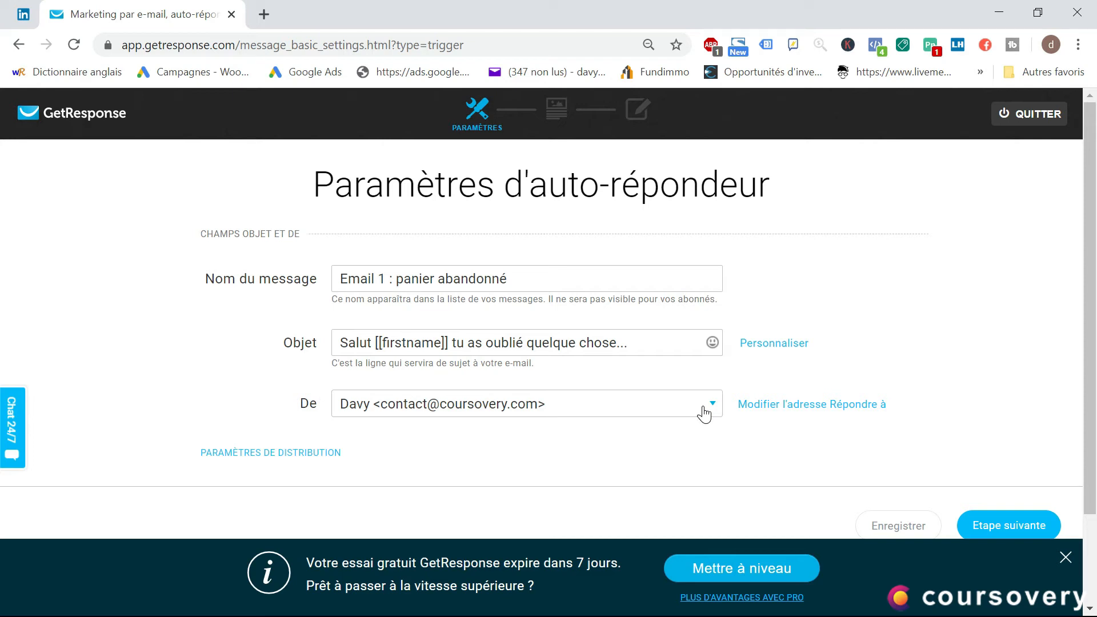
pyautogui.scroll(-2, 847, 313)
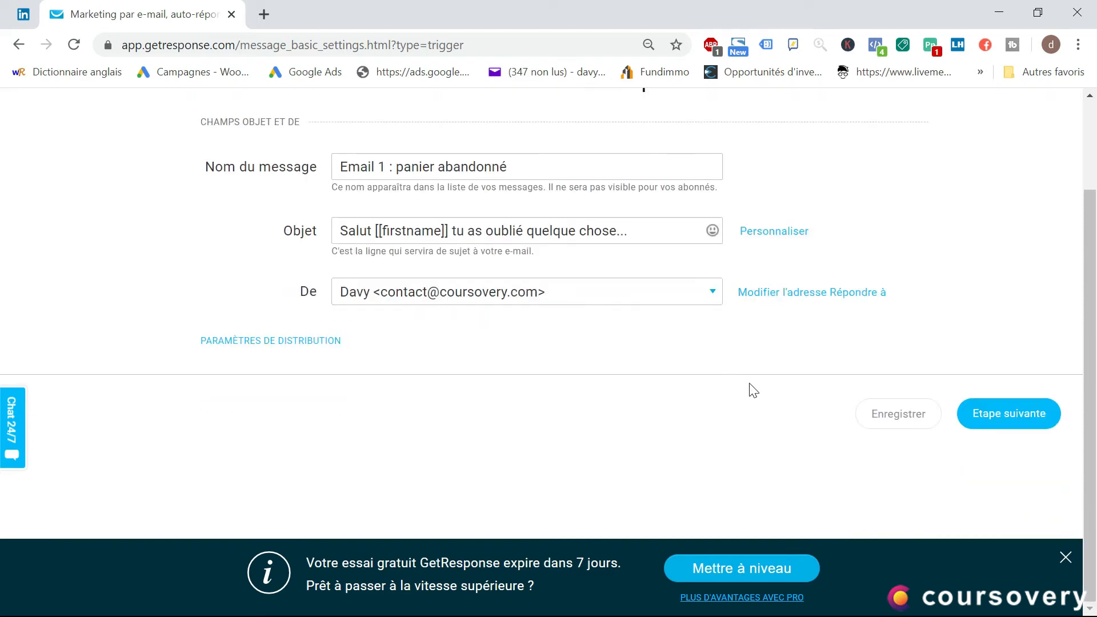
pyautogui.click(1009, 429)
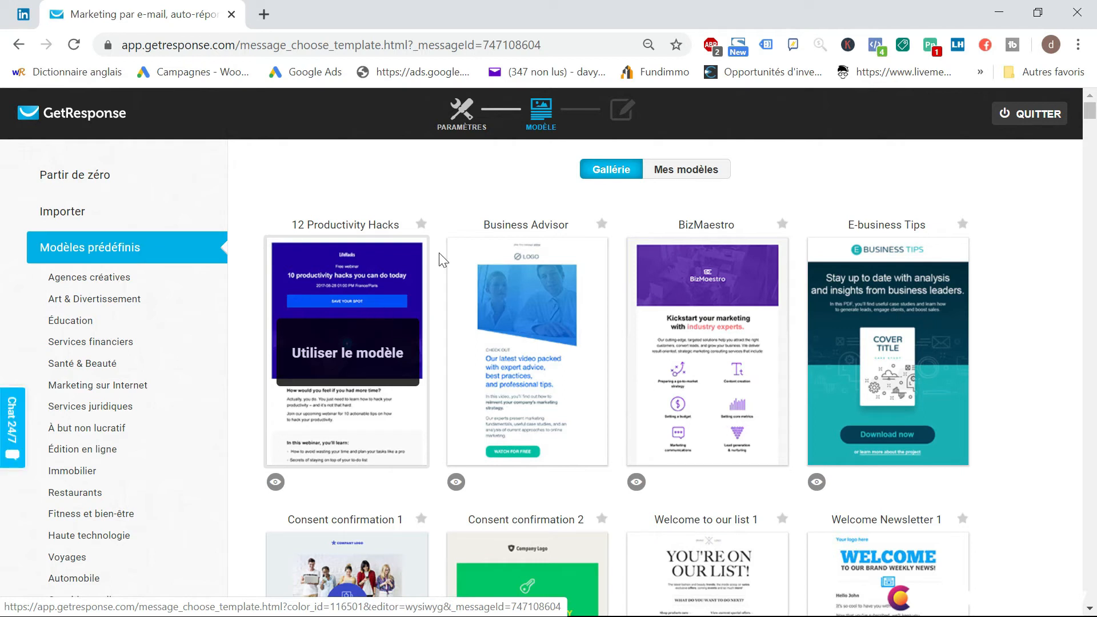
# Review the predefined templates and import options, and use the "Consent confirmation 2" template for the message
pyautogui.scroll(-5, 882, 298)
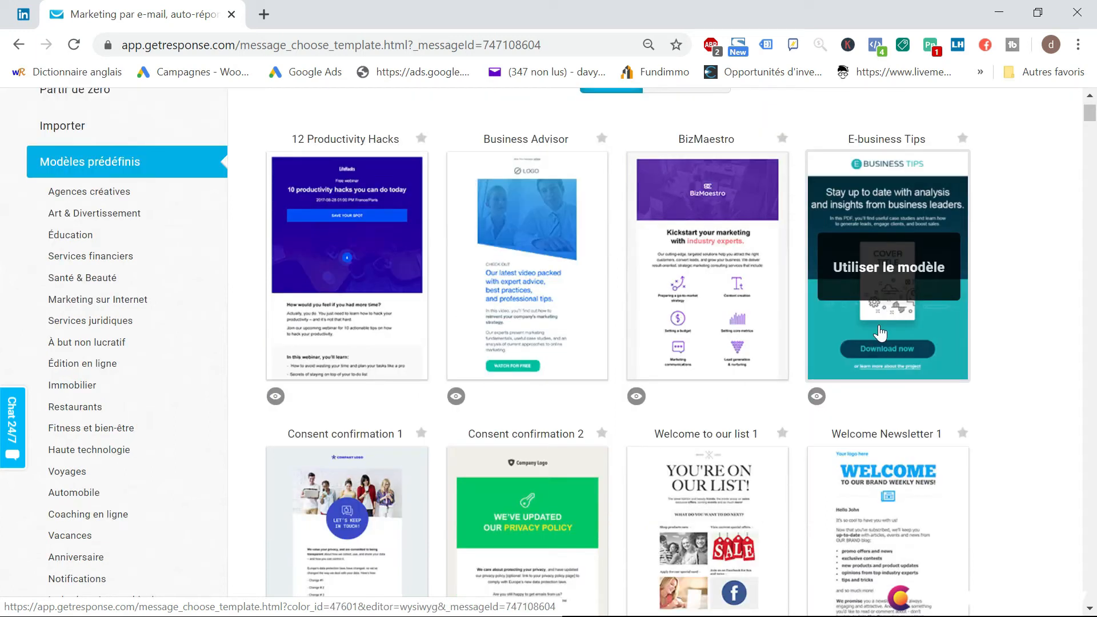
pyautogui.scroll(5, 295, 358)
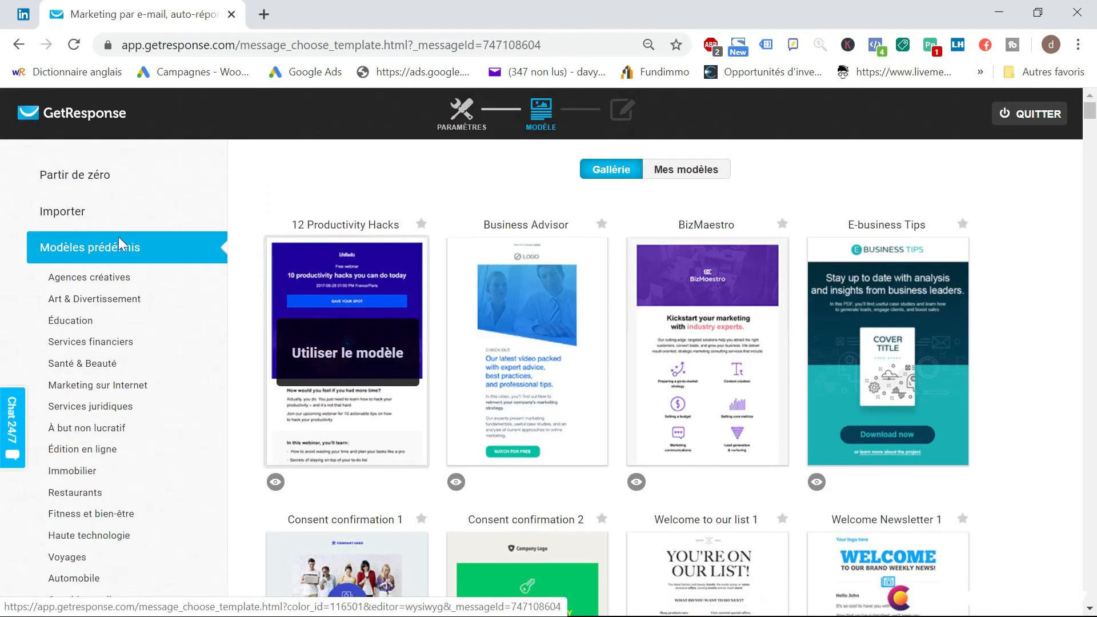
pyautogui.click(61, 212)
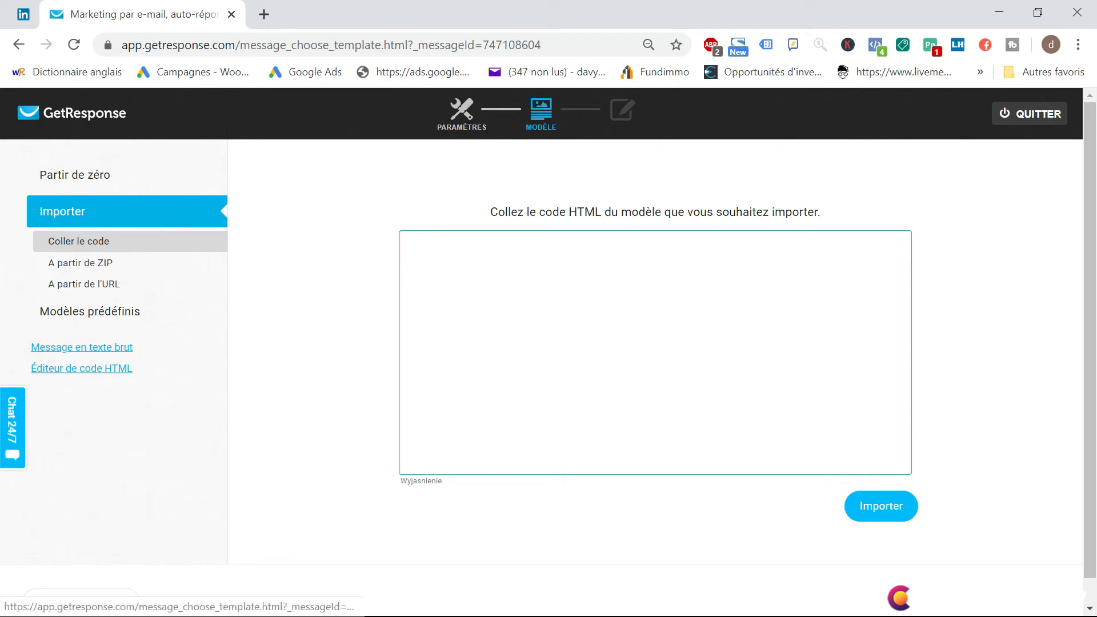
pyautogui.click(100, 315)
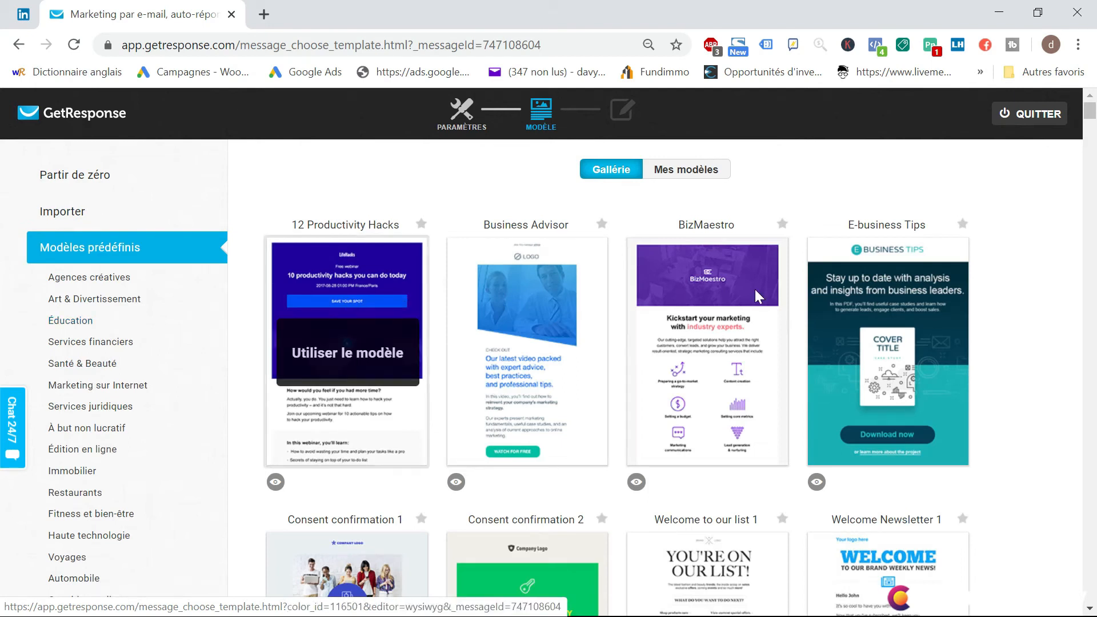
pyautogui.moveTo(448, 323)
pyautogui.scroll(-3, 564, 325)
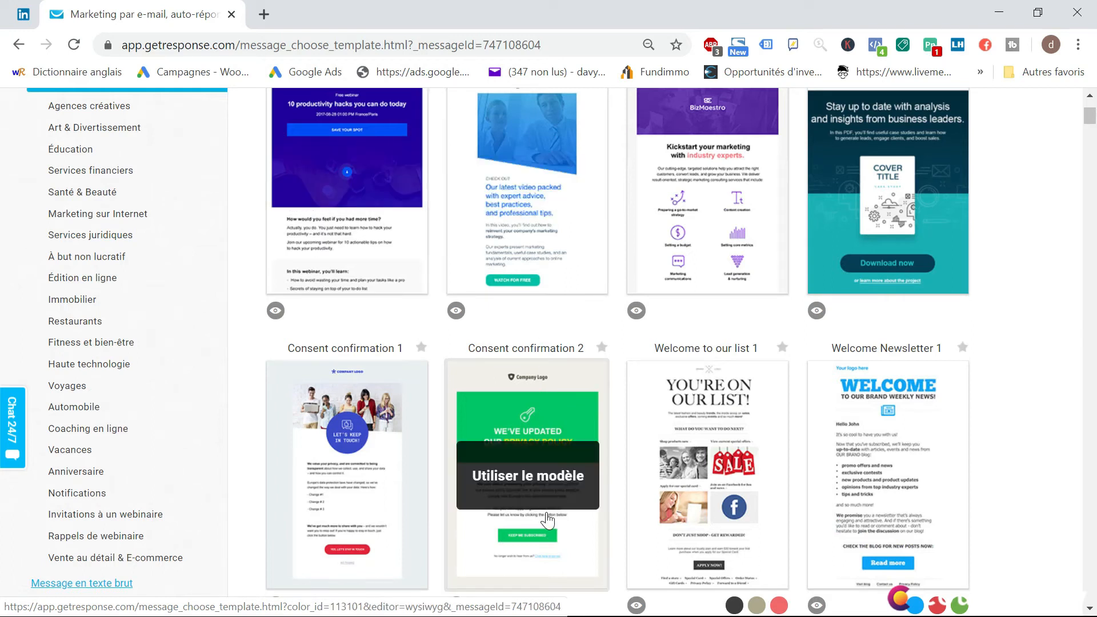
pyautogui.click(529, 490)
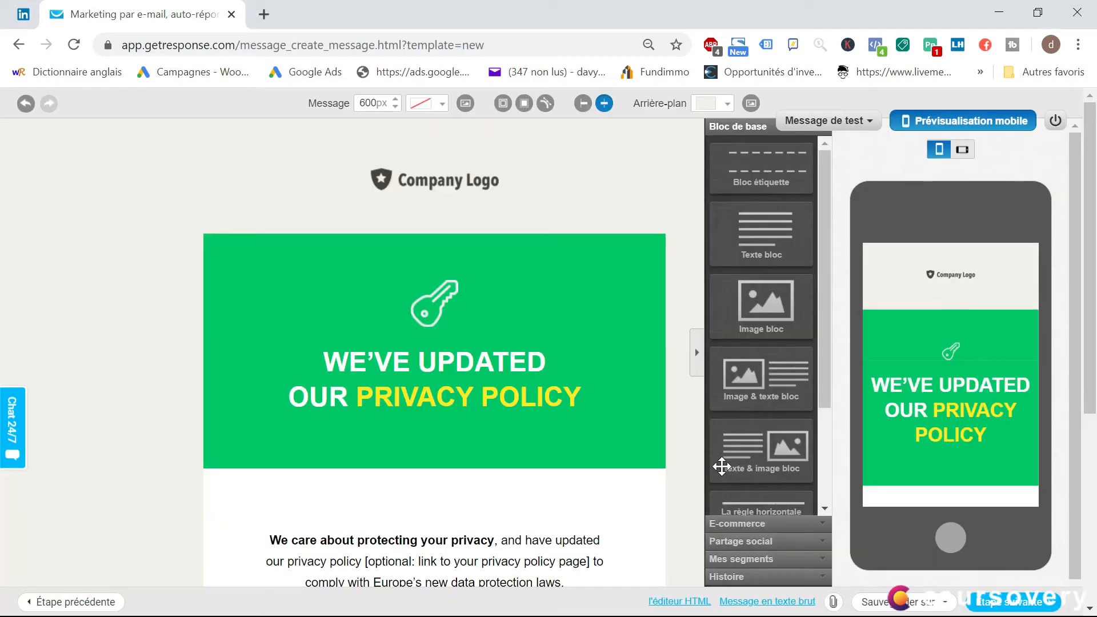
# Insert an image-and-text block into the green banner between the key icon and the privacy policy heading
pyautogui.scroll(-5, 176, 204)
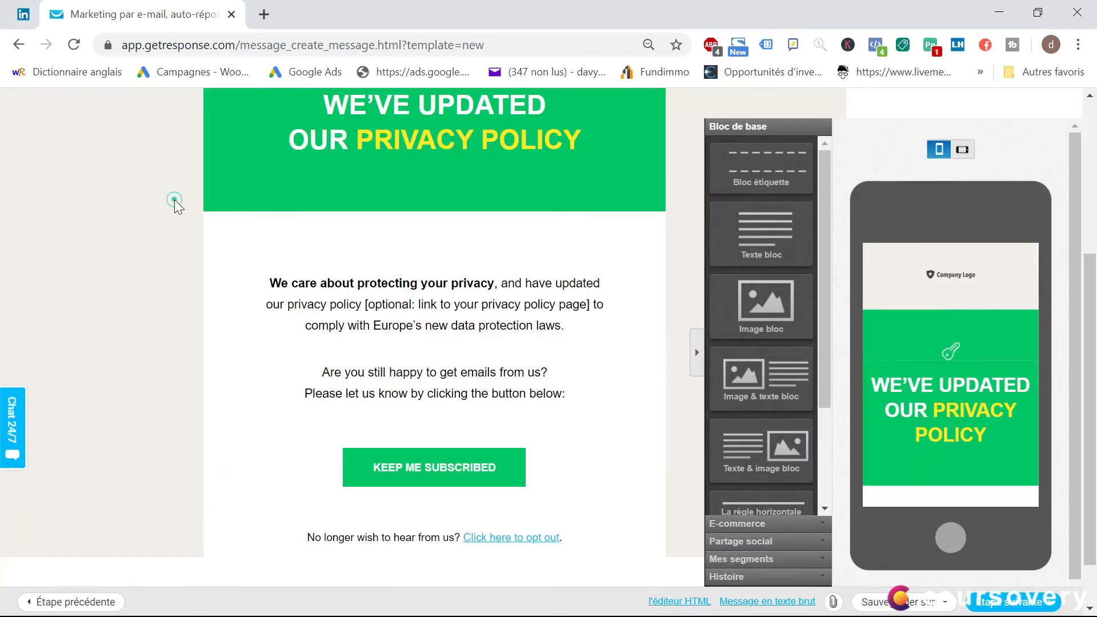
pyautogui.scroll(5, 412, 379)
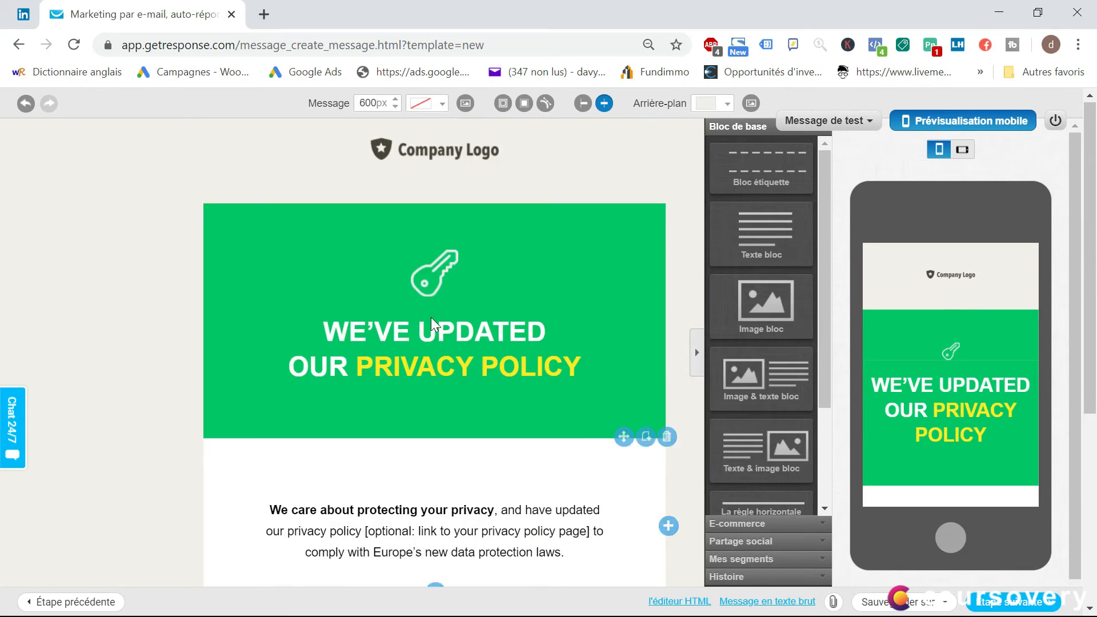
pyautogui.scroll(1, 465, 379)
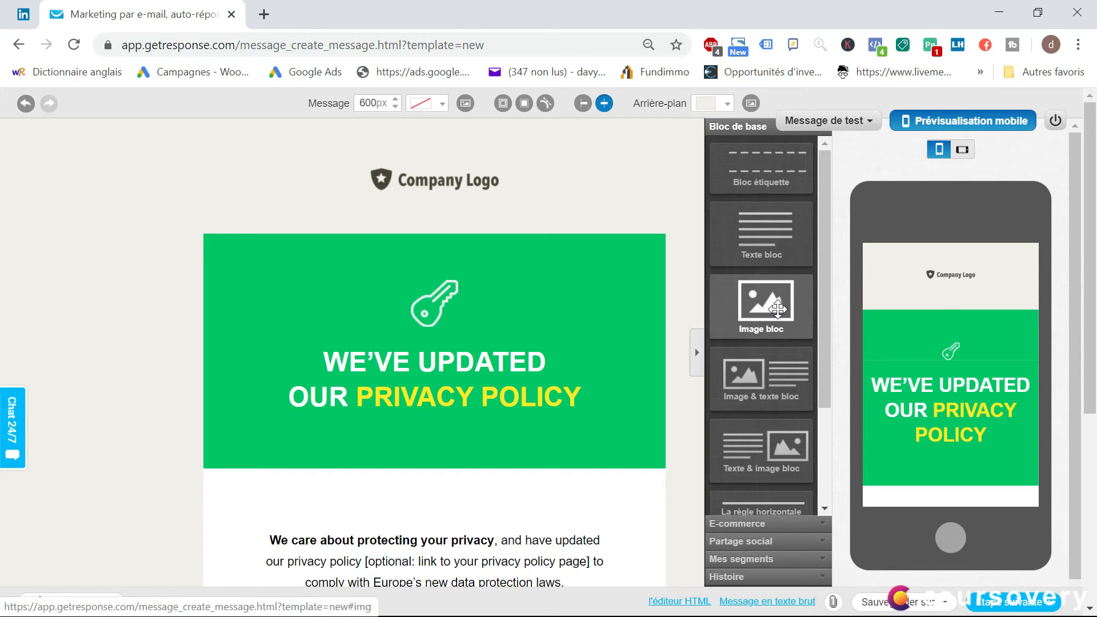
pyautogui.scroll(-3, 757, 314)
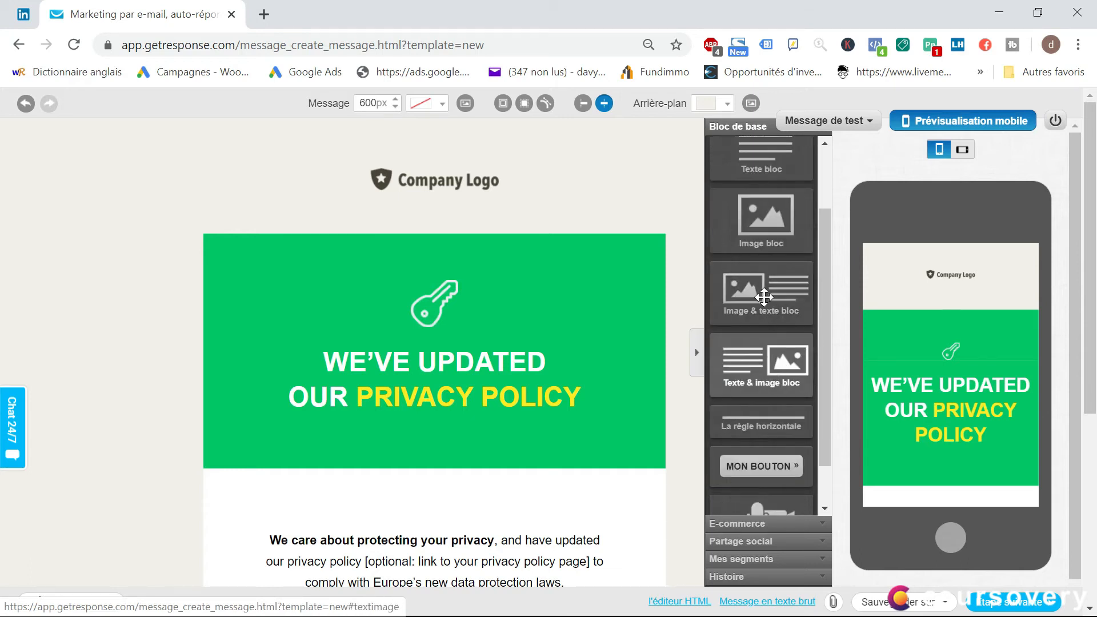
pyautogui.moveTo(755, 308); pyautogui.dragTo(440, 421)
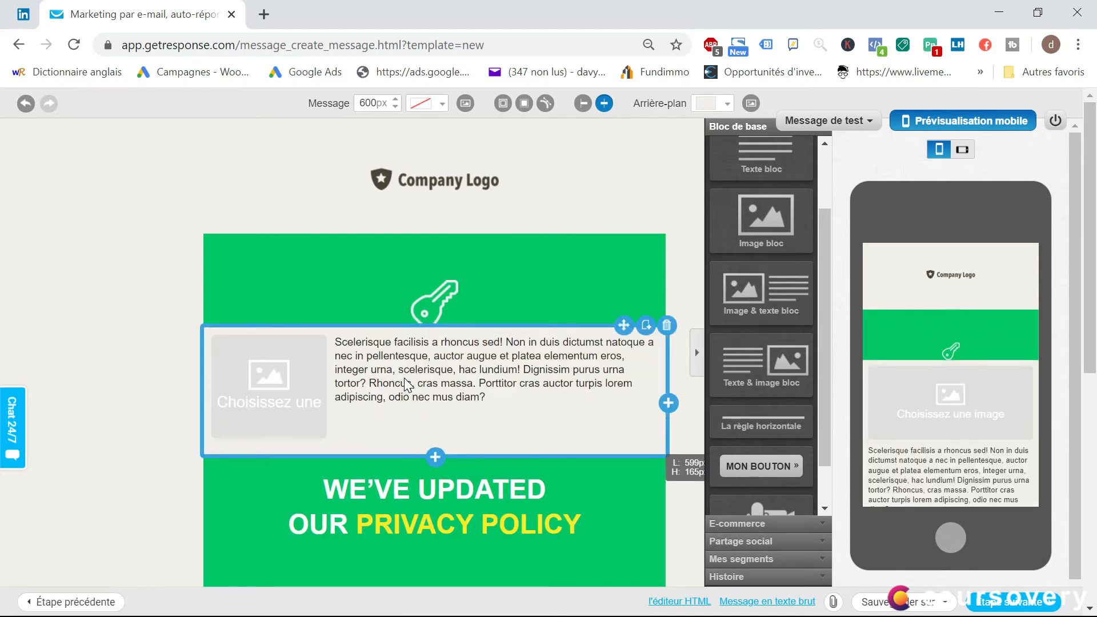
# Replace the placeholder paragraph in the new image-and-text block with "test"
pyautogui.click(486, 397)
pyautogui.moveTo(487, 397); pyautogui.dragTo(334, 342)
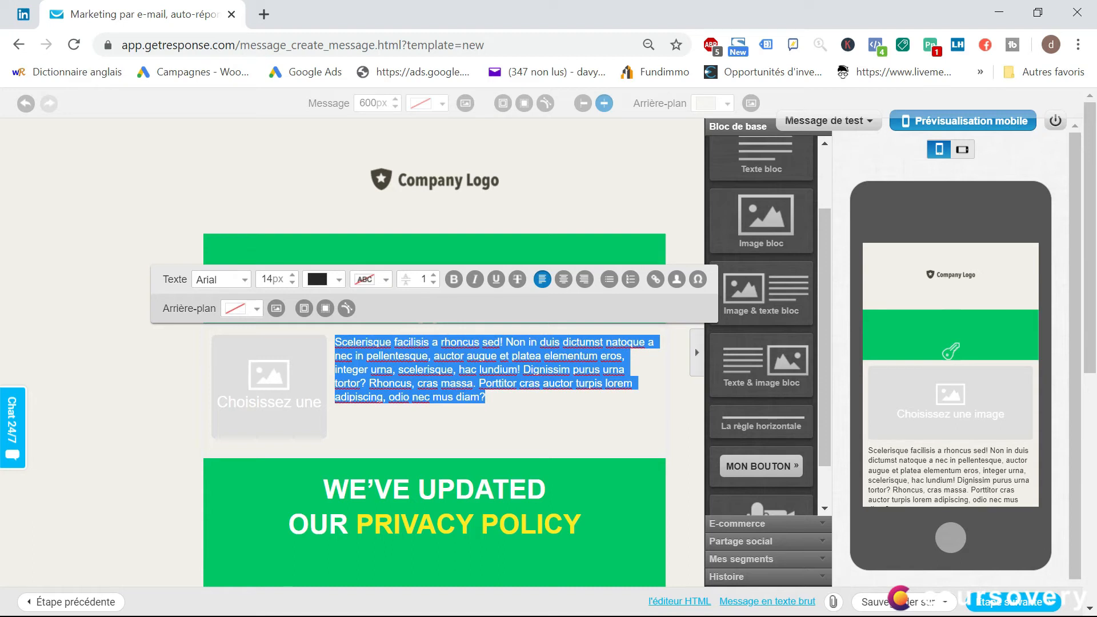
pyautogui.write('tes')
# Set the font colour of the word "test" to #994444
pyautogui.doubleClick(343, 341)
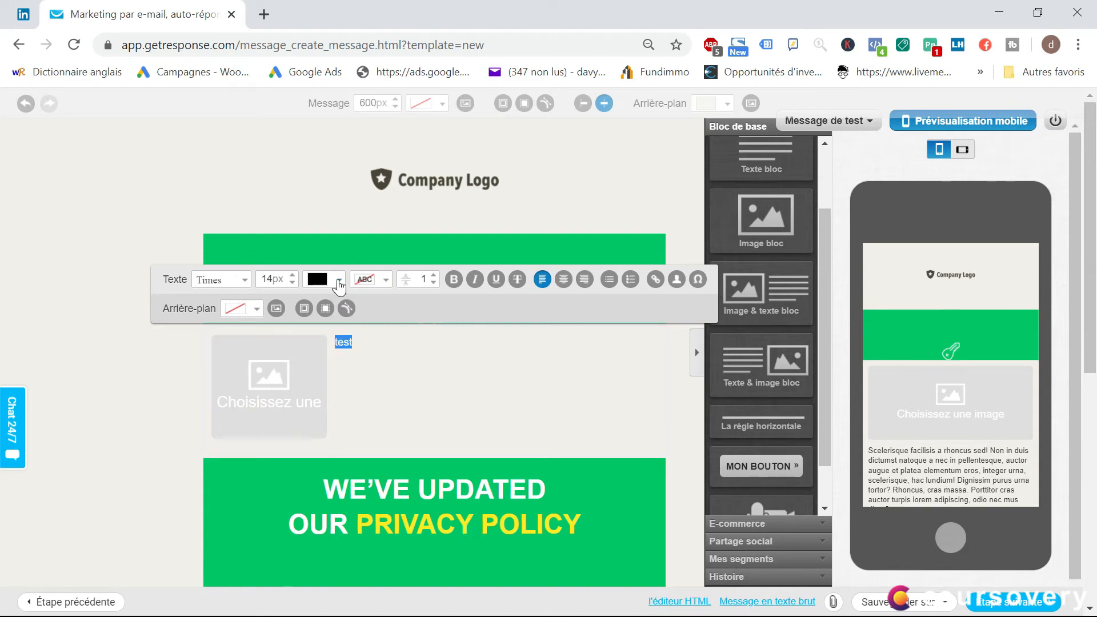
pyautogui.click(339, 280)
pyautogui.click(366, 359)
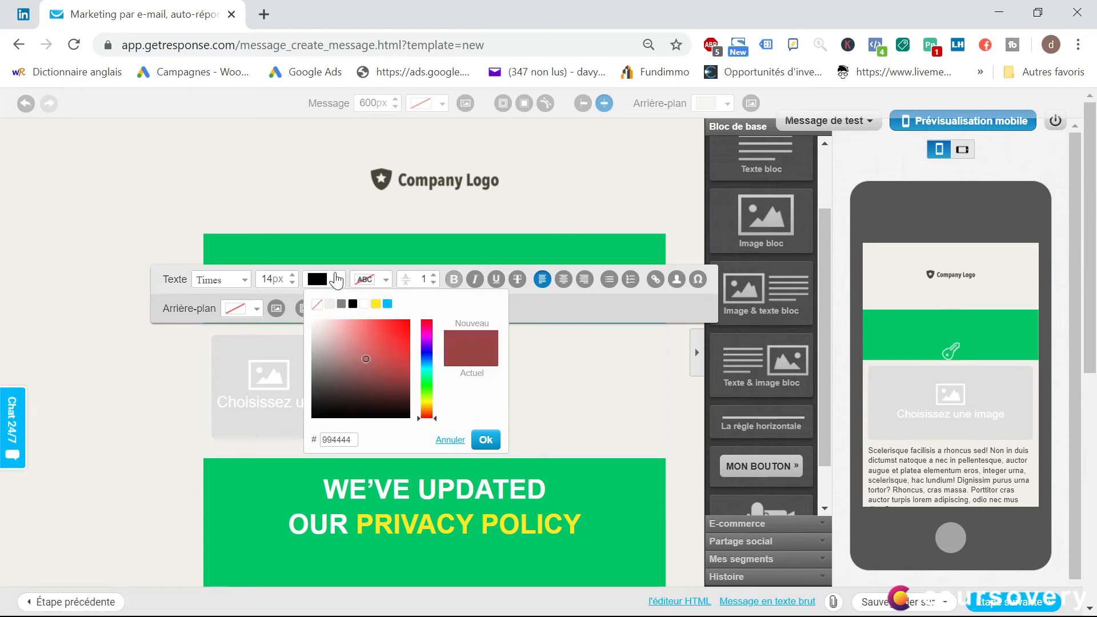
pyautogui.click(485, 440)
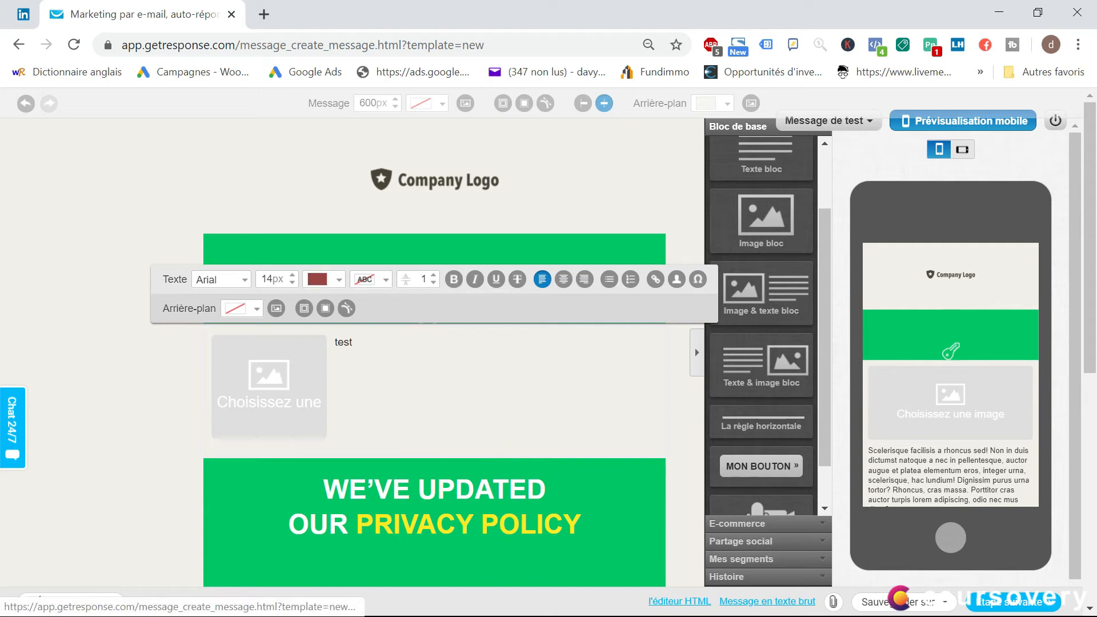
# Rewrite the block's text as "test" followed by a run of extra "s" letters
pyautogui.click(418, 339)
pyautogui.moveTo(359, 337); pyautogui.dragTo(322, 339)
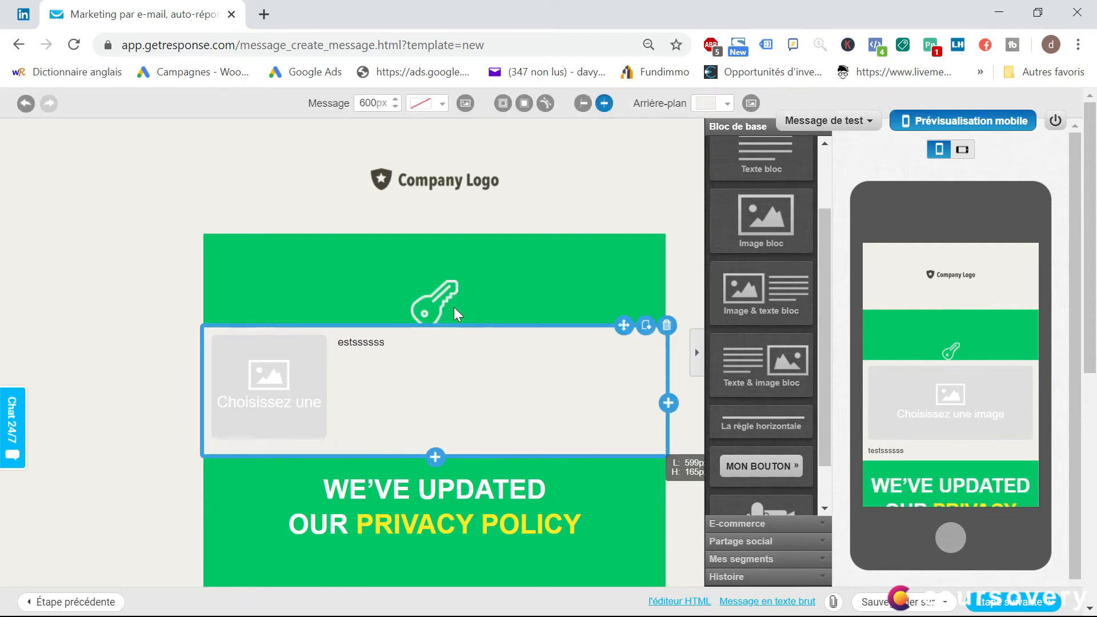
pyautogui.click(448, 394)
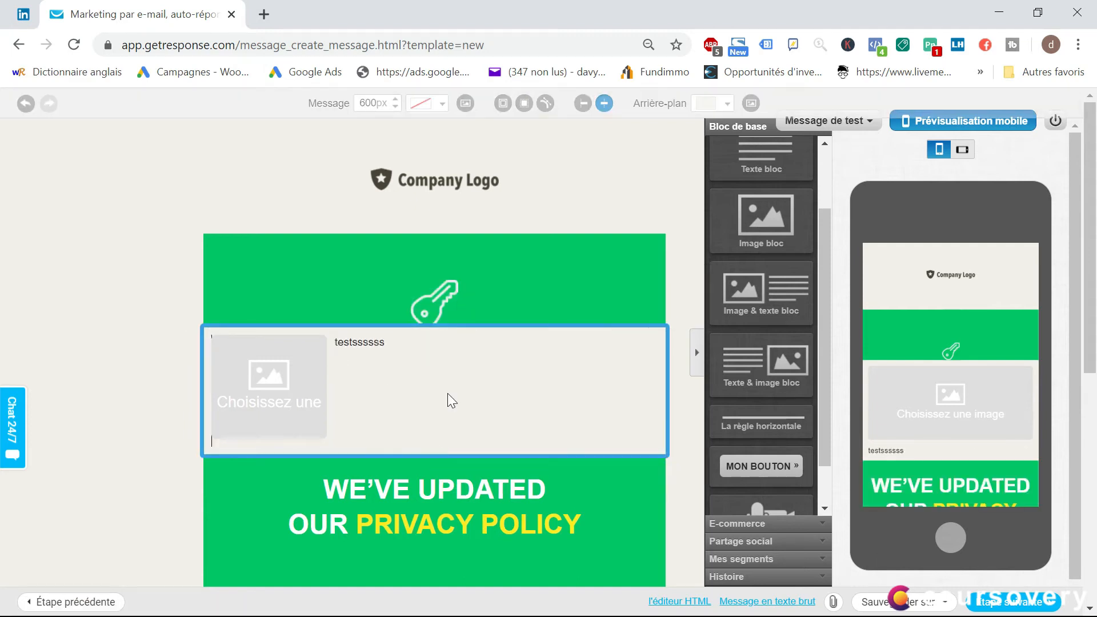
# Fill the block's image placeholder with the file 01-01.png from the stored files
pyautogui.scroll(-1, 452, 400)
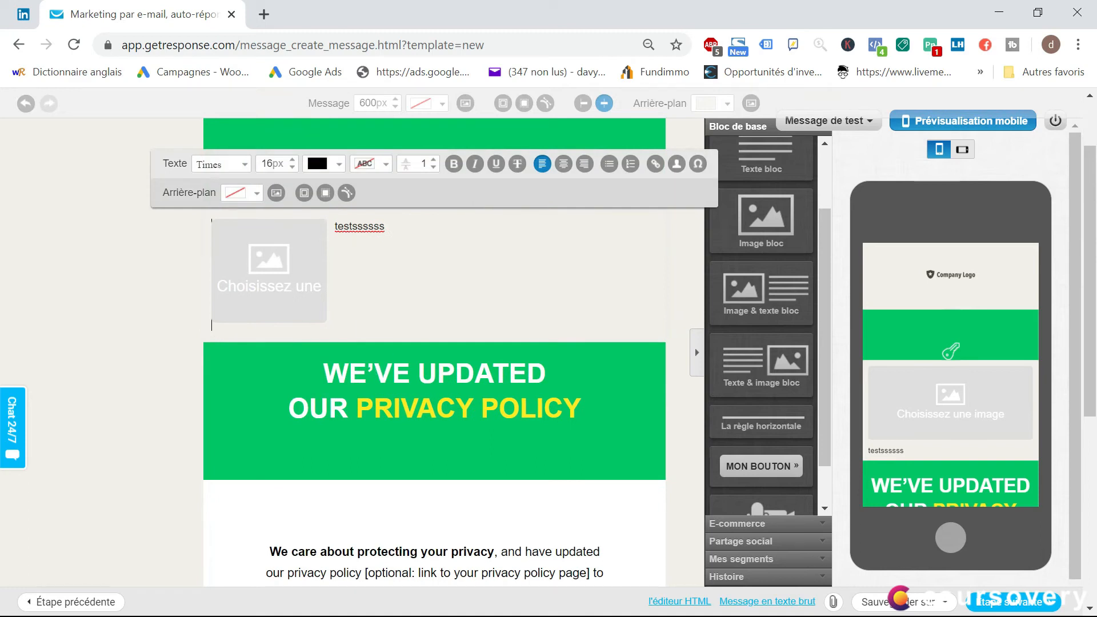
pyautogui.click(317, 294)
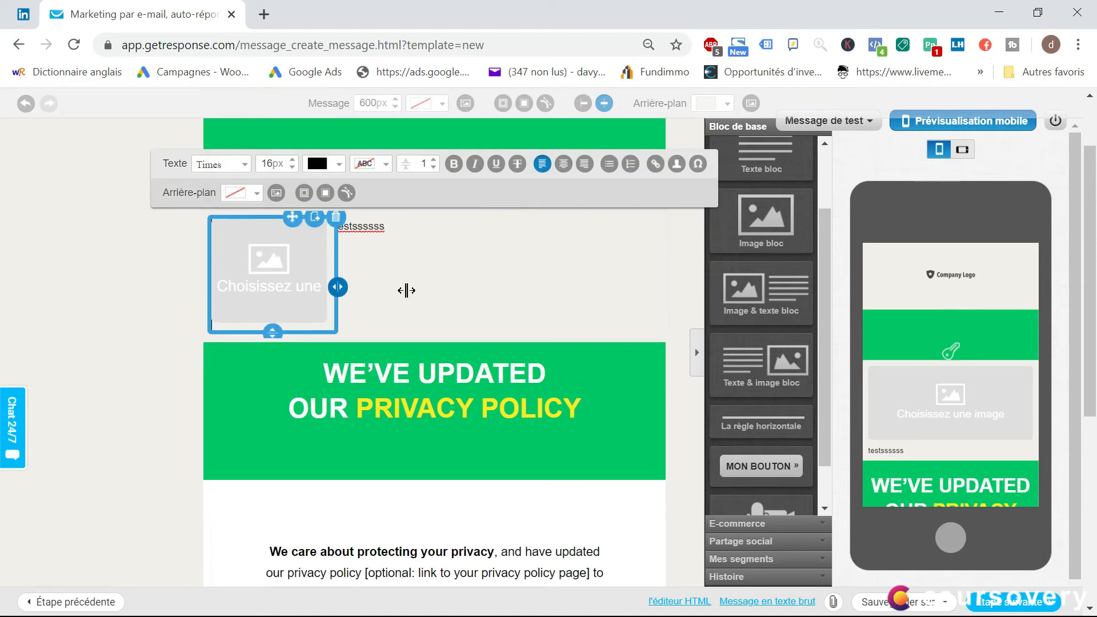
pyautogui.click(269, 271)
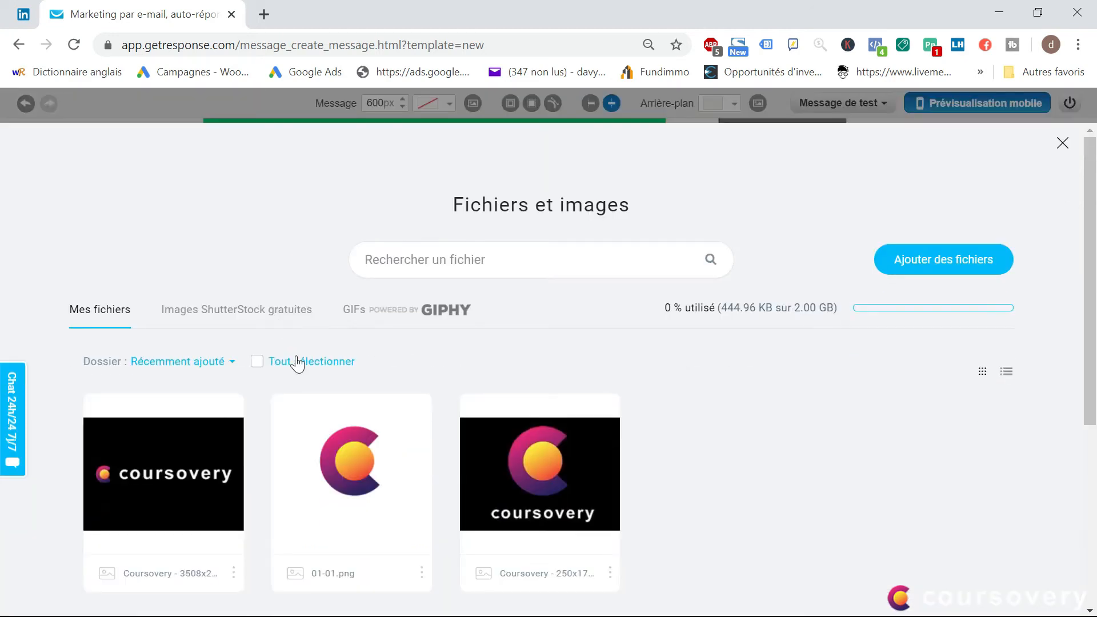
pyautogui.moveTo(390, 478)
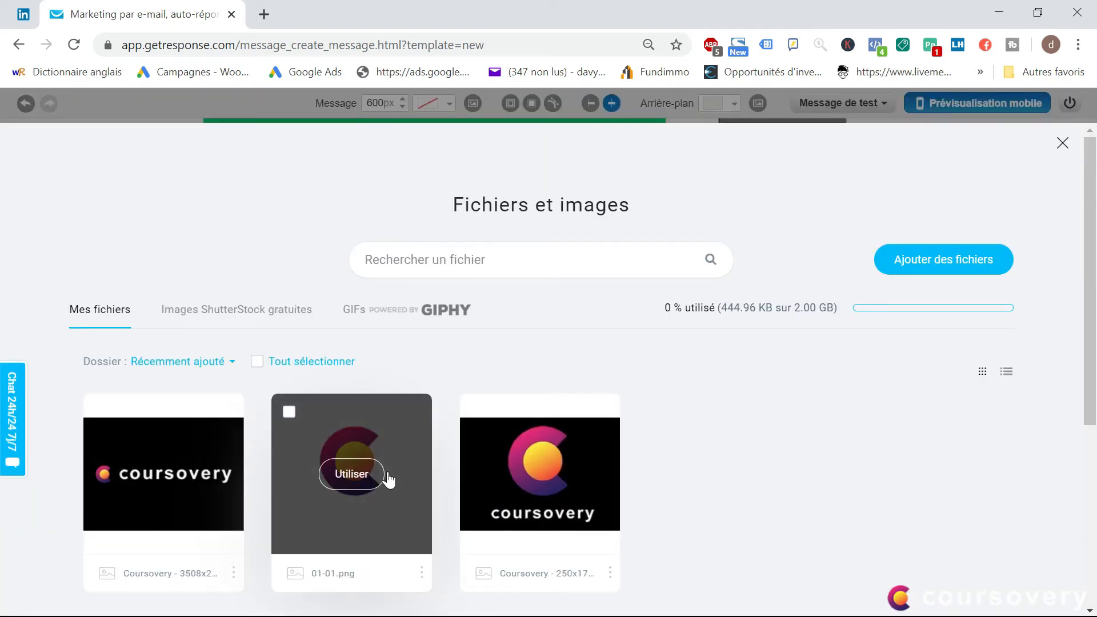
pyautogui.click(368, 477)
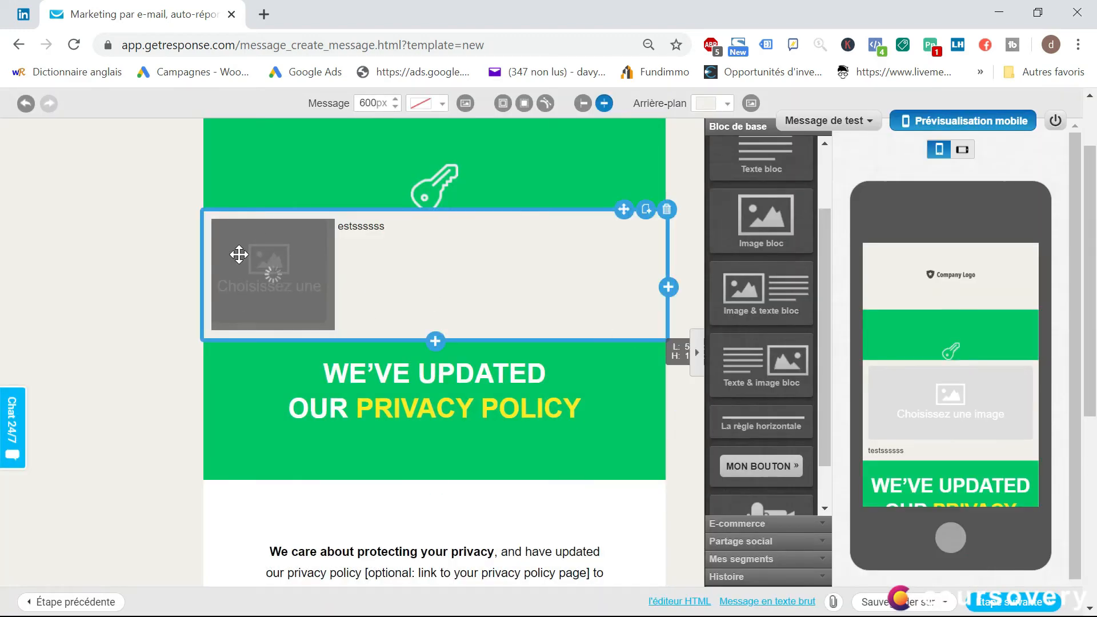
# Insert "dd" before the final letter of "POLICY" in the green banner heading
pyautogui.scroll(-1, 455, 270)
pyautogui.scroll(-2, 535, 342)
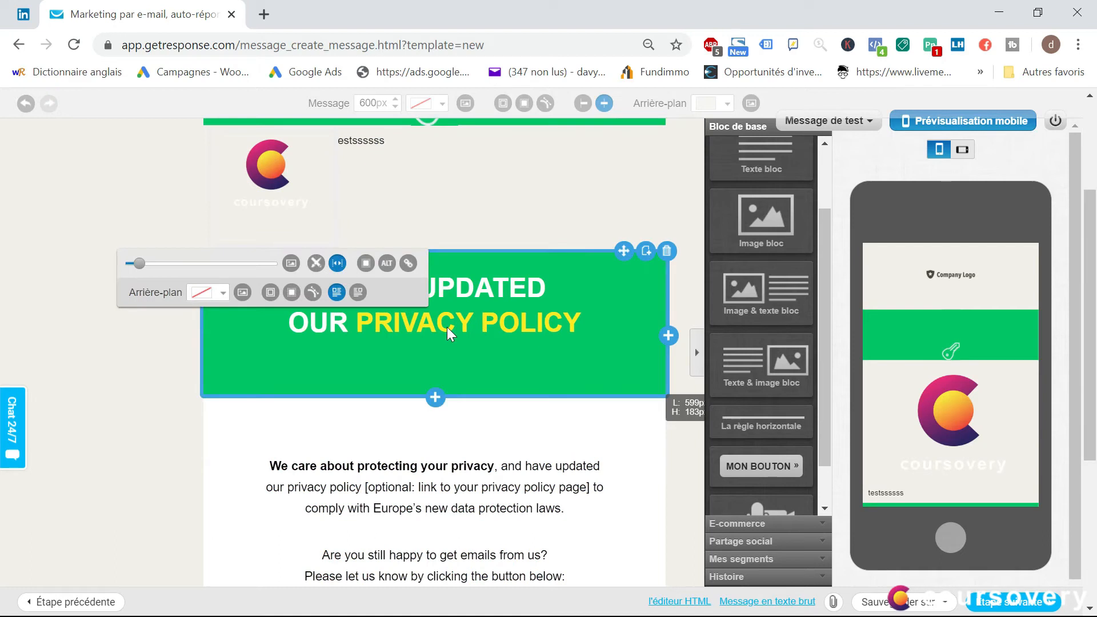
pyautogui.click(535, 322)
pyautogui.press('Right')
pyautogui.press('Right')
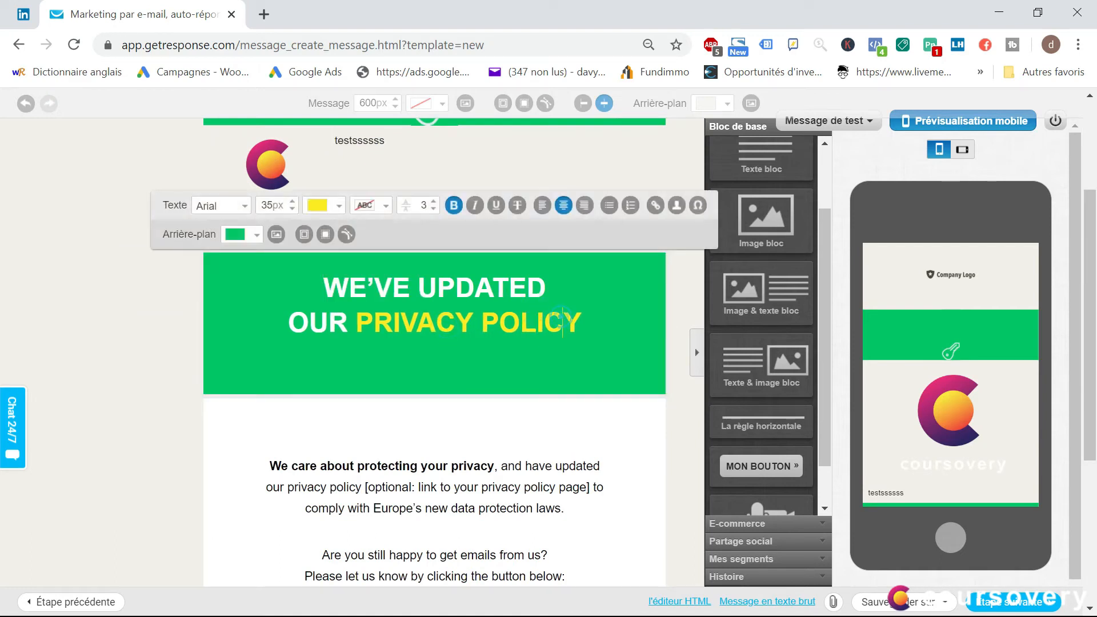
pyautogui.write('dd')
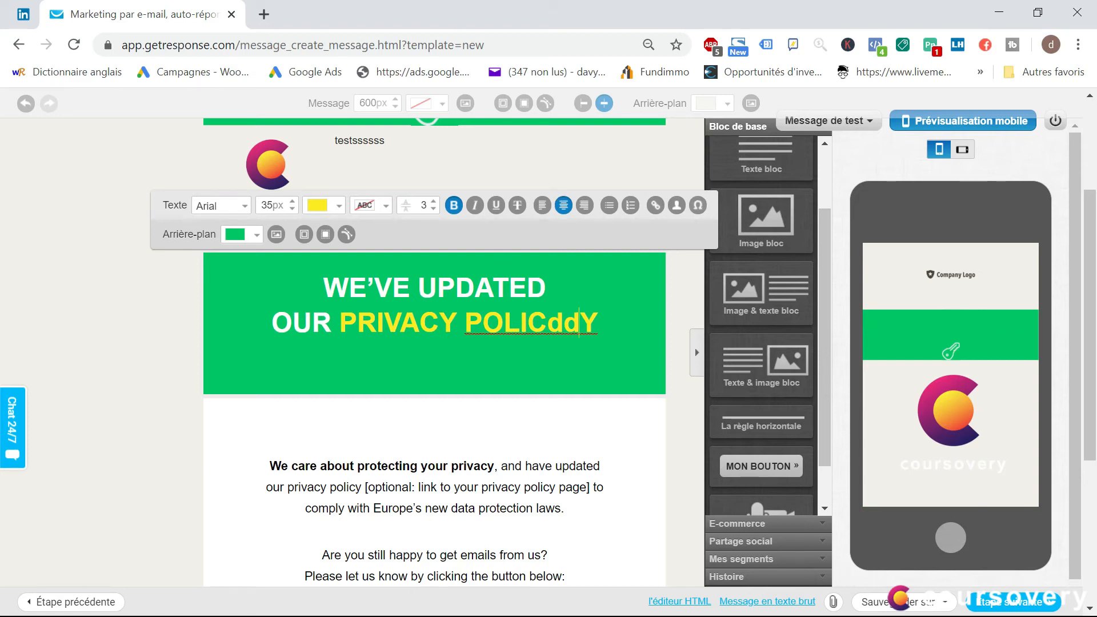
pyautogui.scroll(-5, 549, 388)
pyautogui.click(507, 371)
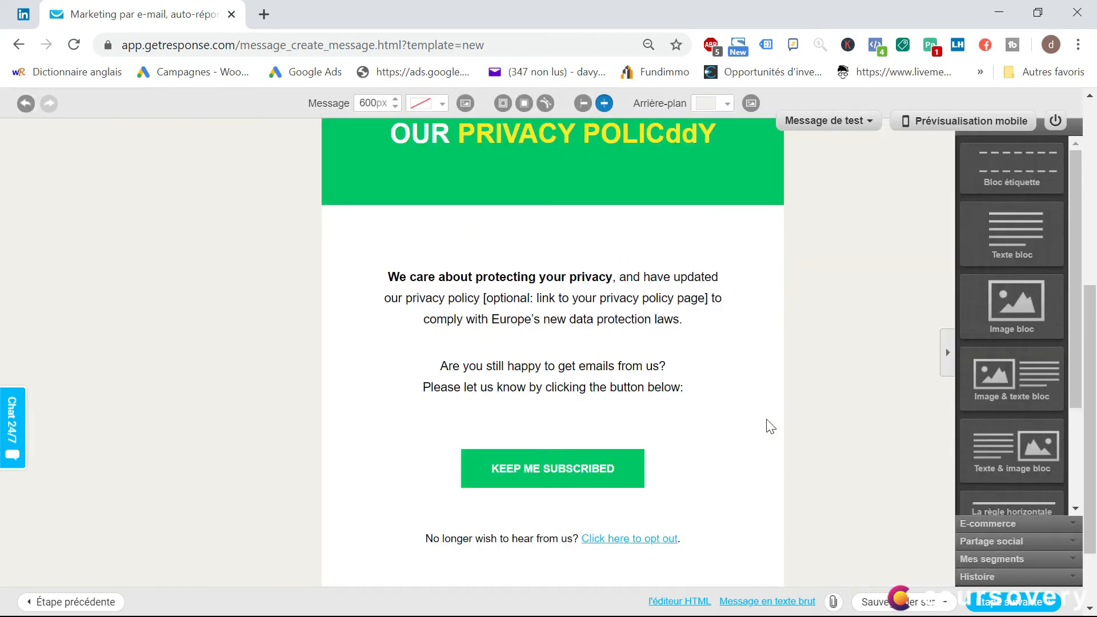
pyautogui.click(621, 462)
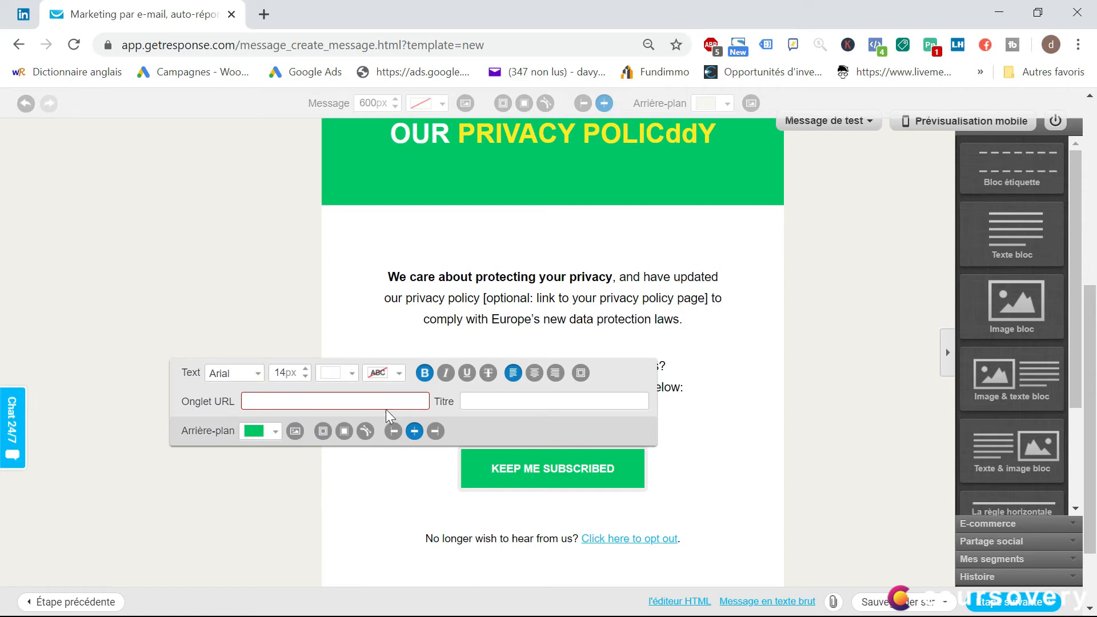
pyautogui.click(363, 403)
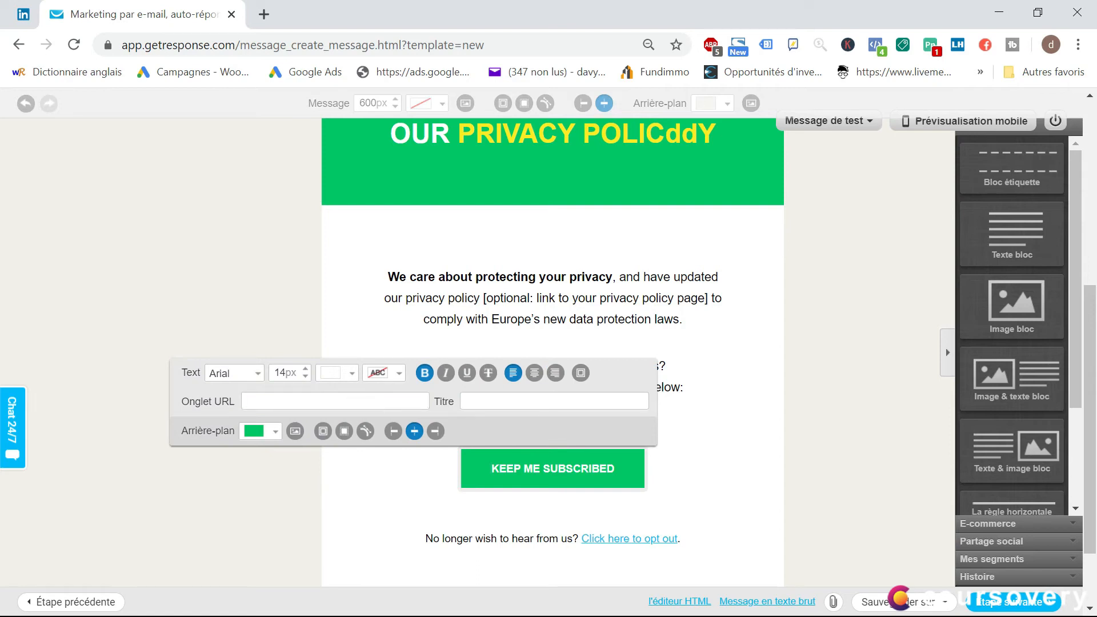
pyautogui.hotkey('ctrl', 'v')
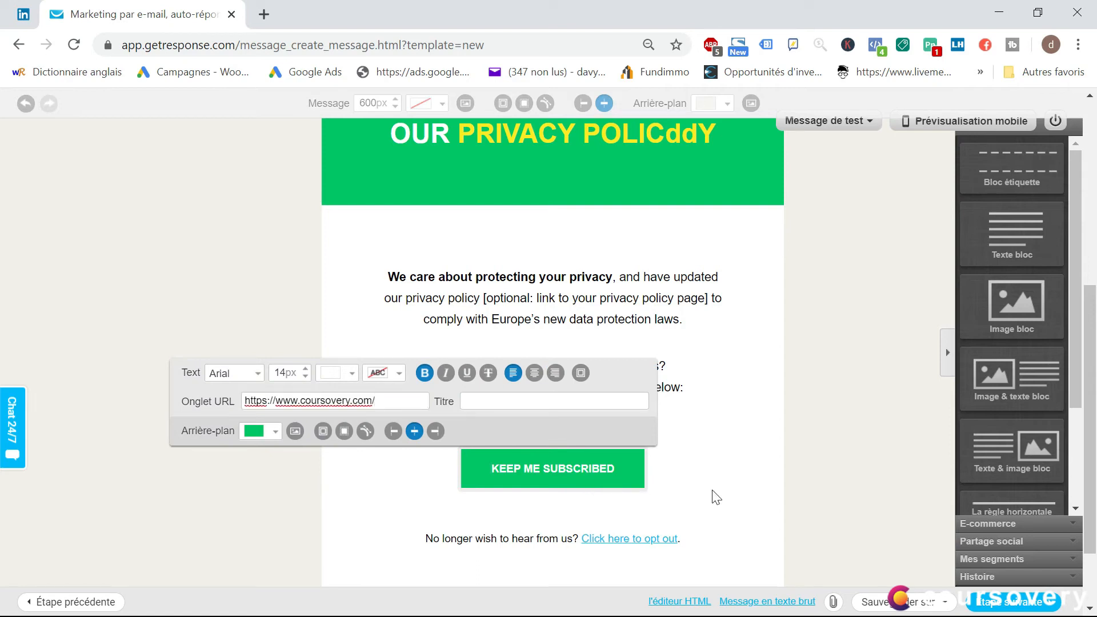
pyautogui.click(715, 509)
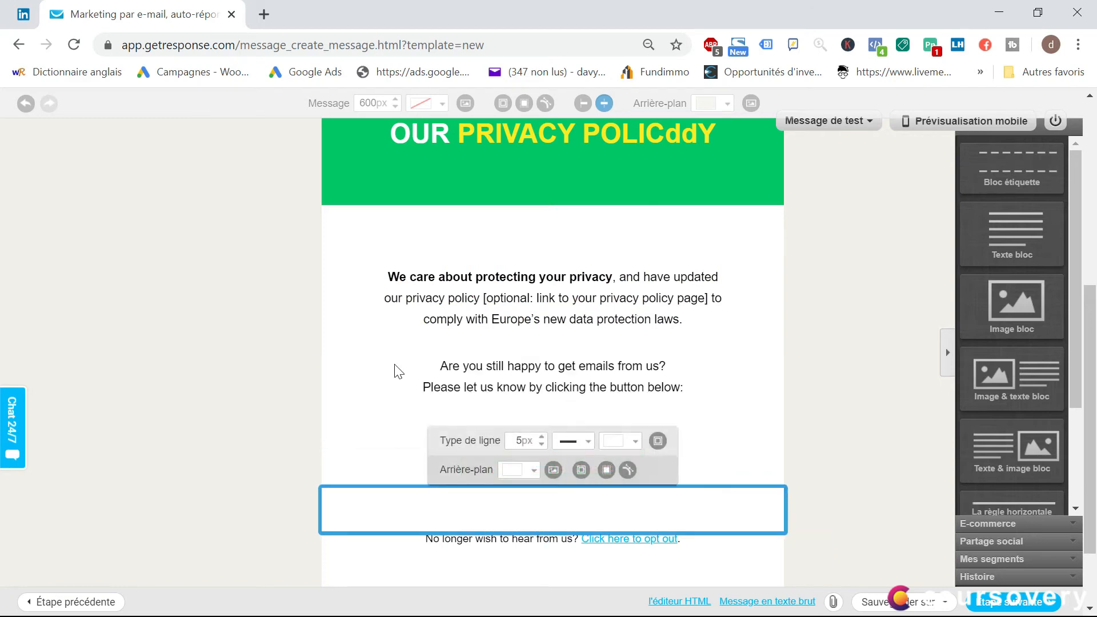
# Review the privacy paragraph and the "KEEP ME SUBSCRIBED" button in the email body
pyautogui.click(411, 354)
pyautogui.scroll(3, 443, 400)
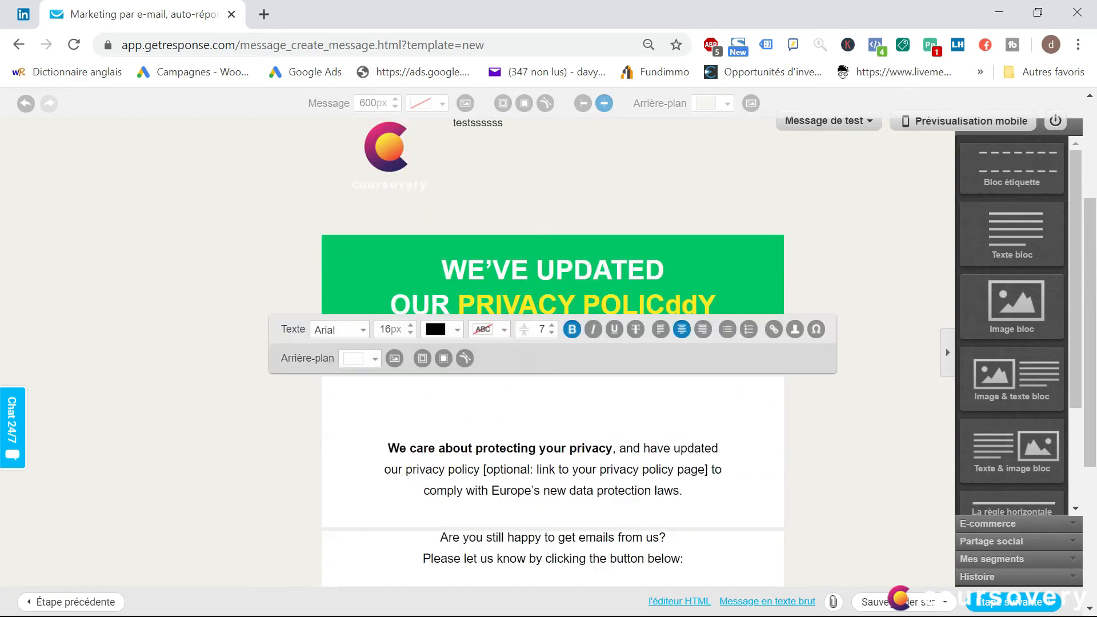
pyautogui.scroll(-2, 944, 348)
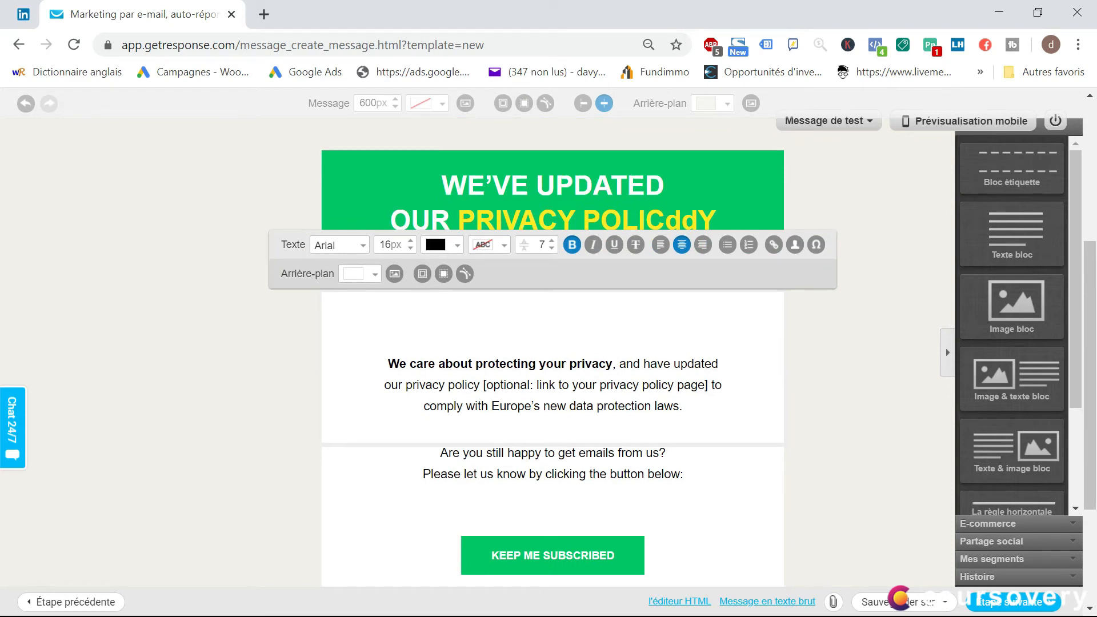
pyautogui.scroll(2, 511, 231)
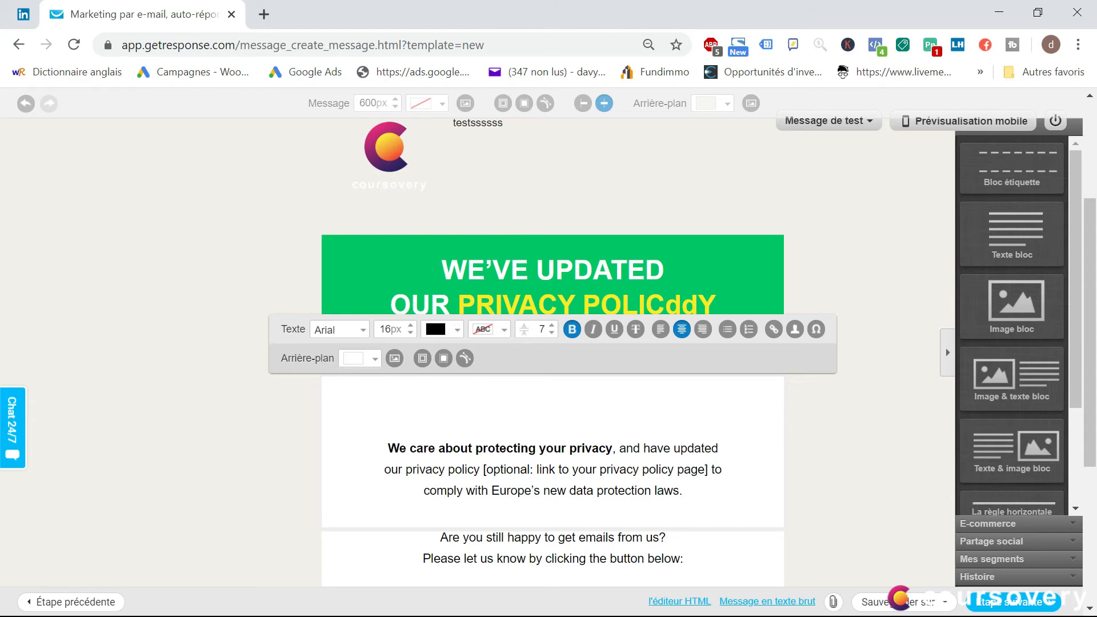
pyautogui.scroll(-2, 552, 354)
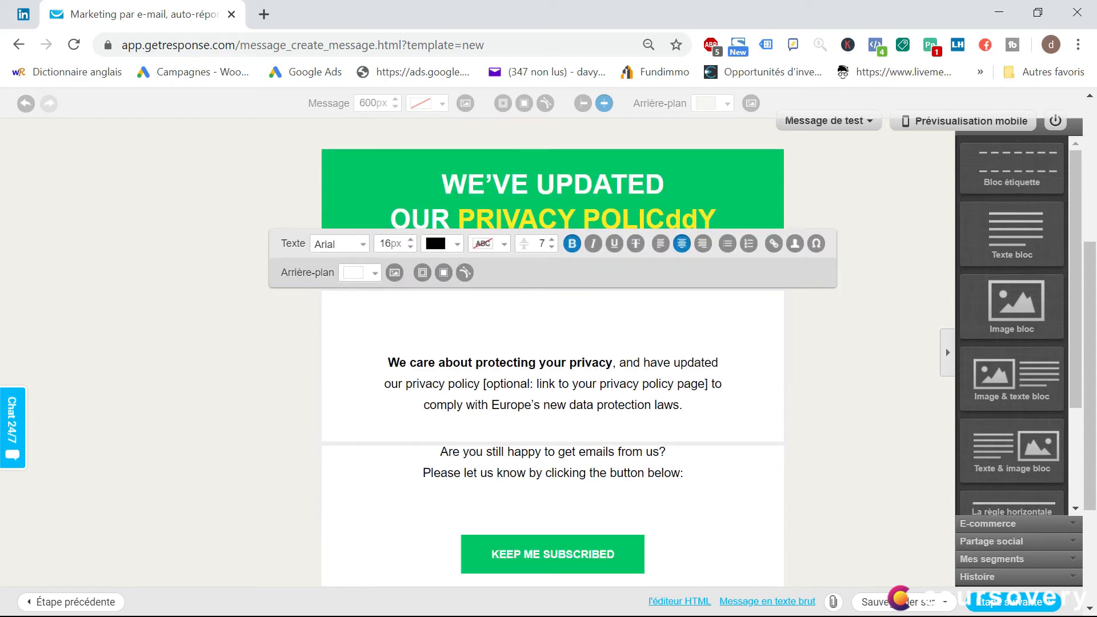
pyautogui.moveTo(686, 410); pyautogui.dragTo(579, 366)
pyautogui.click(579, 366)
pyautogui.scroll(-2, 553, 366)
pyautogui.moveTo(638, 467)
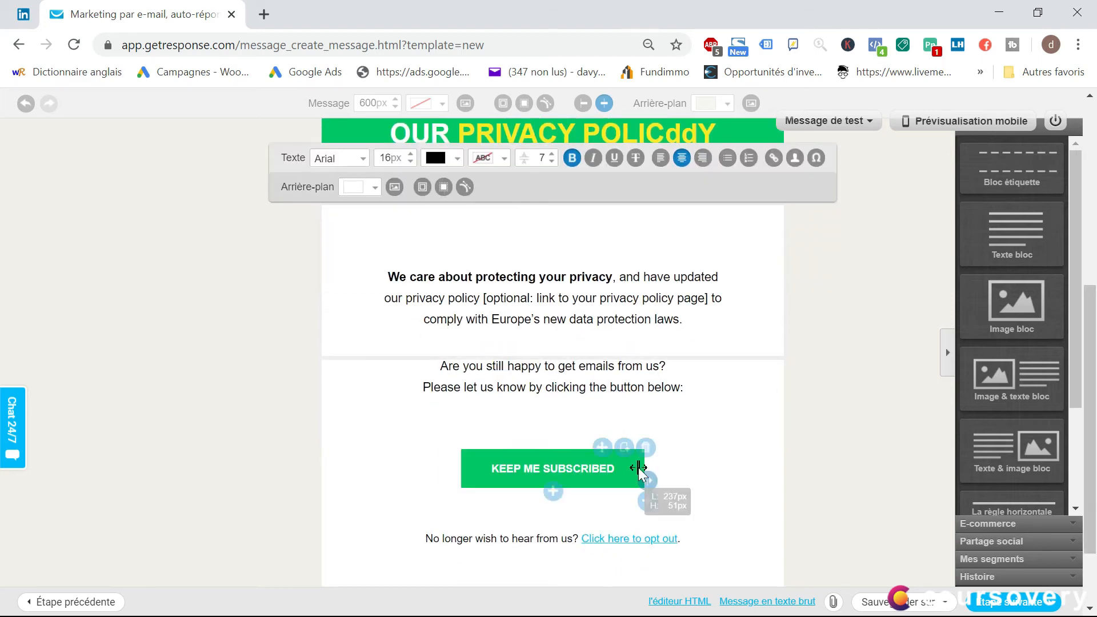
pyautogui.scroll(2, 789, 389)
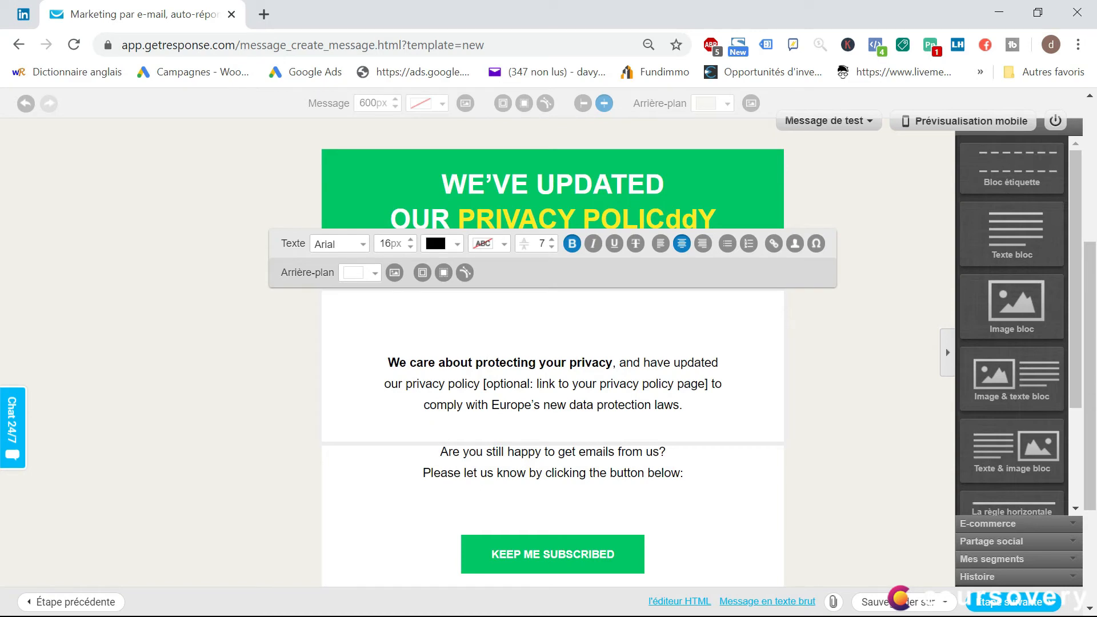
# Add the greeting "Bonjour [[name]]," with the name personalisation field on its own line above the privacy paragraph
pyautogui.click(388, 362)
pyautogui.write('Bonjour')
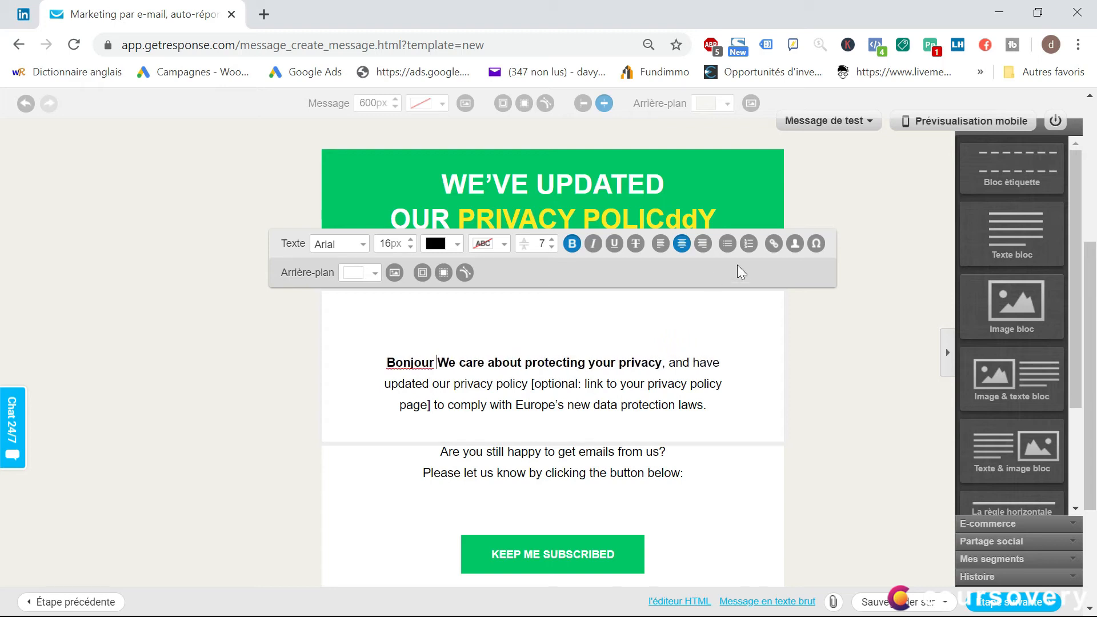
pyautogui.click(795, 245)
pyautogui.click(790, 289)
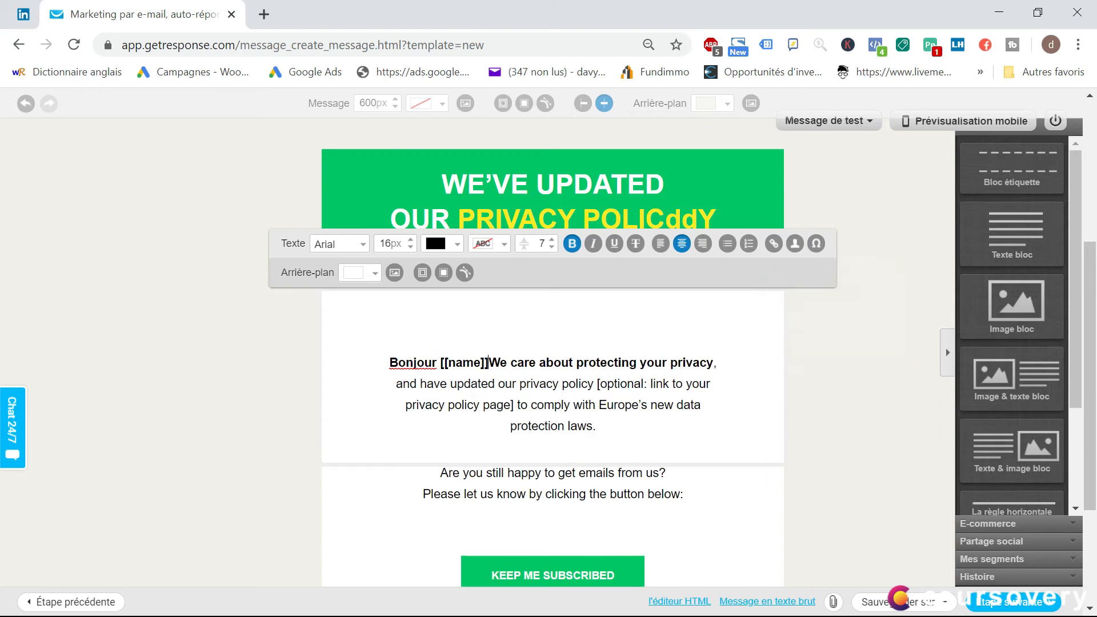
pyautogui.write(',')
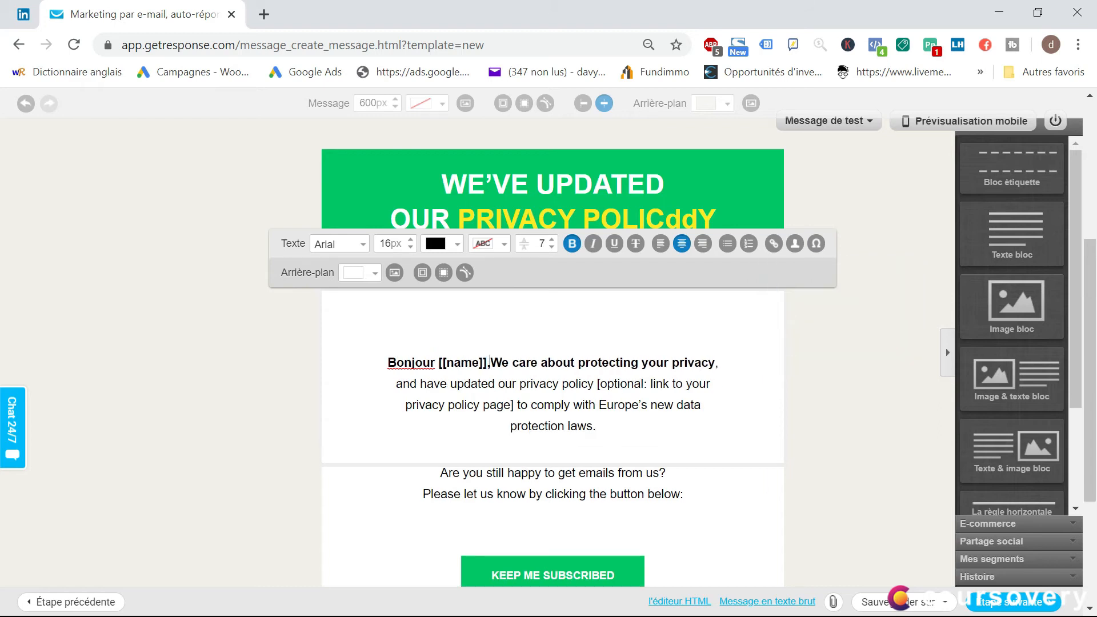
pyautogui.press('Return')
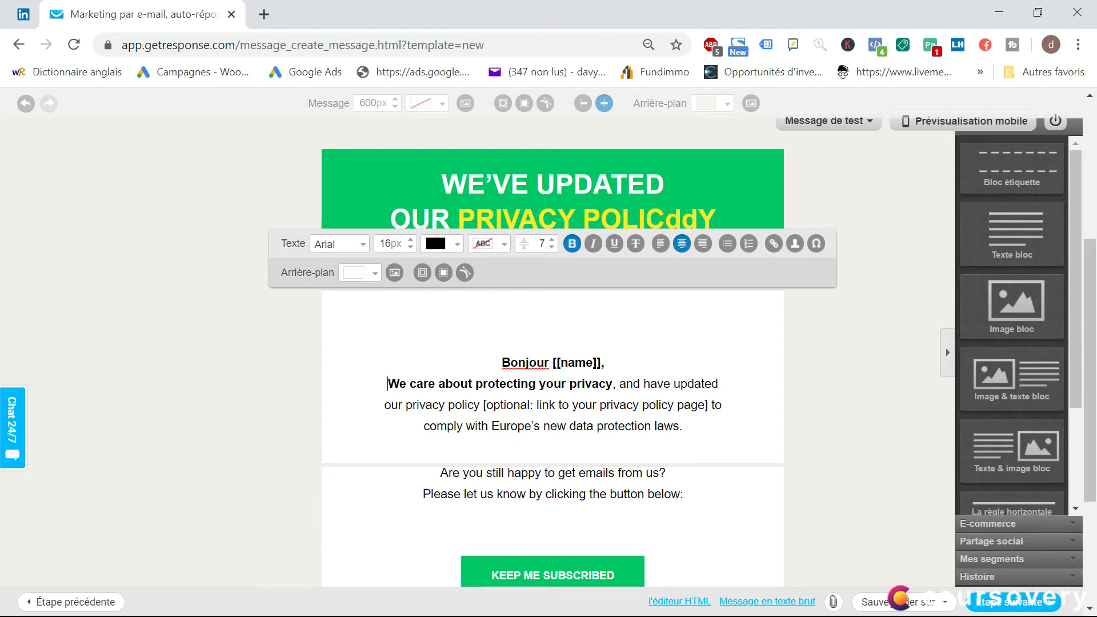
pyautogui.scroll(-2, 611, 379)
pyautogui.scroll(4, 611, 380)
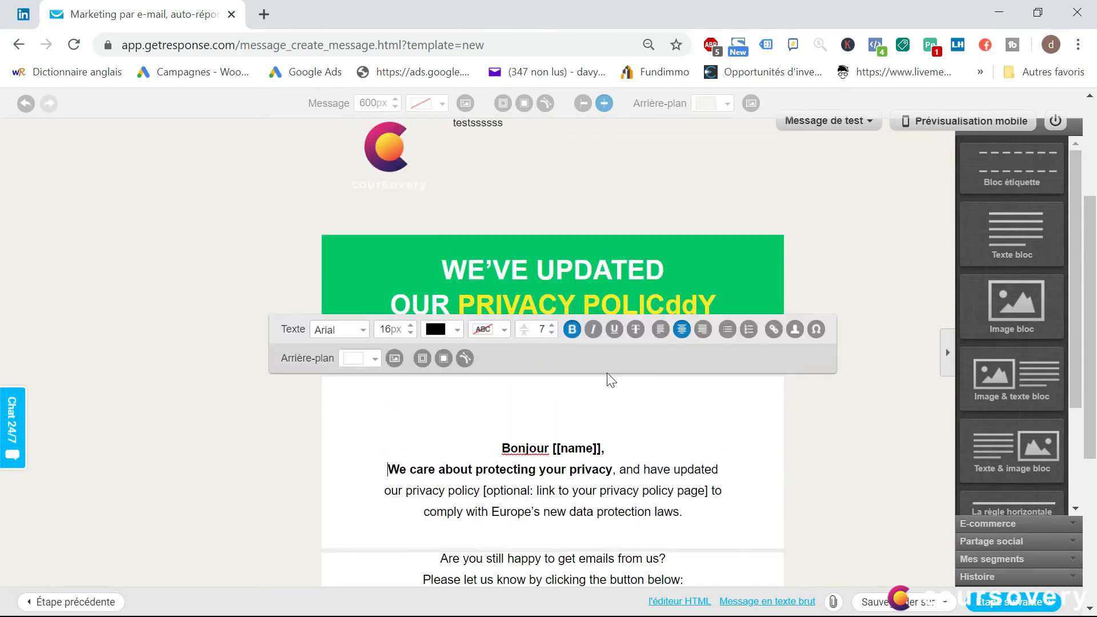
# Open the email's preview in web, desktop and mobile mail clients, look through the client previews, and close the preview
pyautogui.scroll(4, 610, 380)
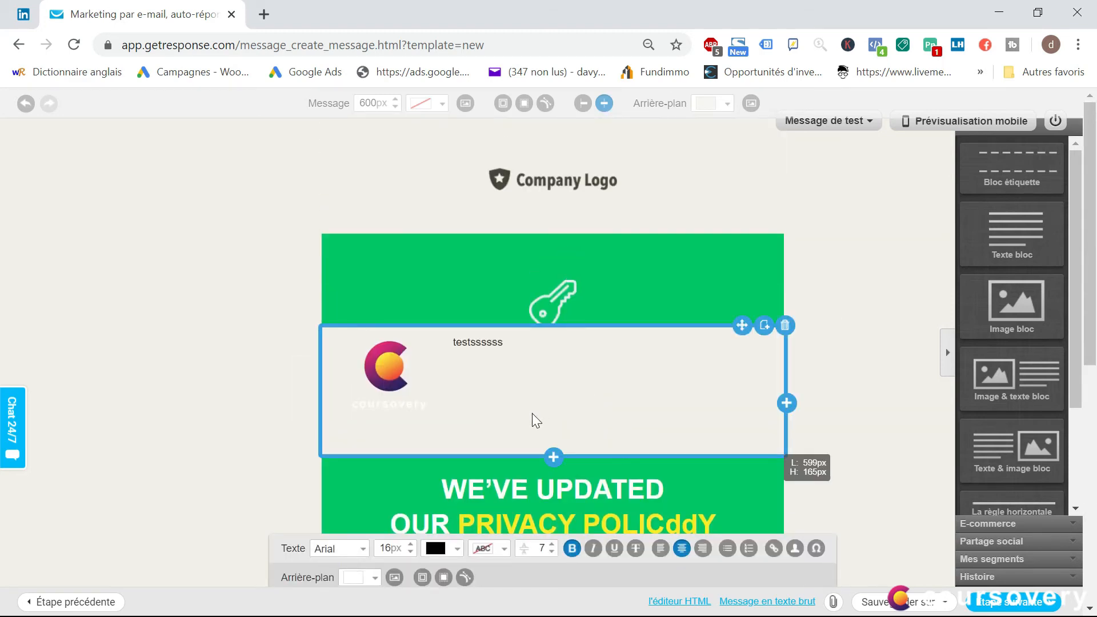
pyautogui.scroll(-8, 533, 413)
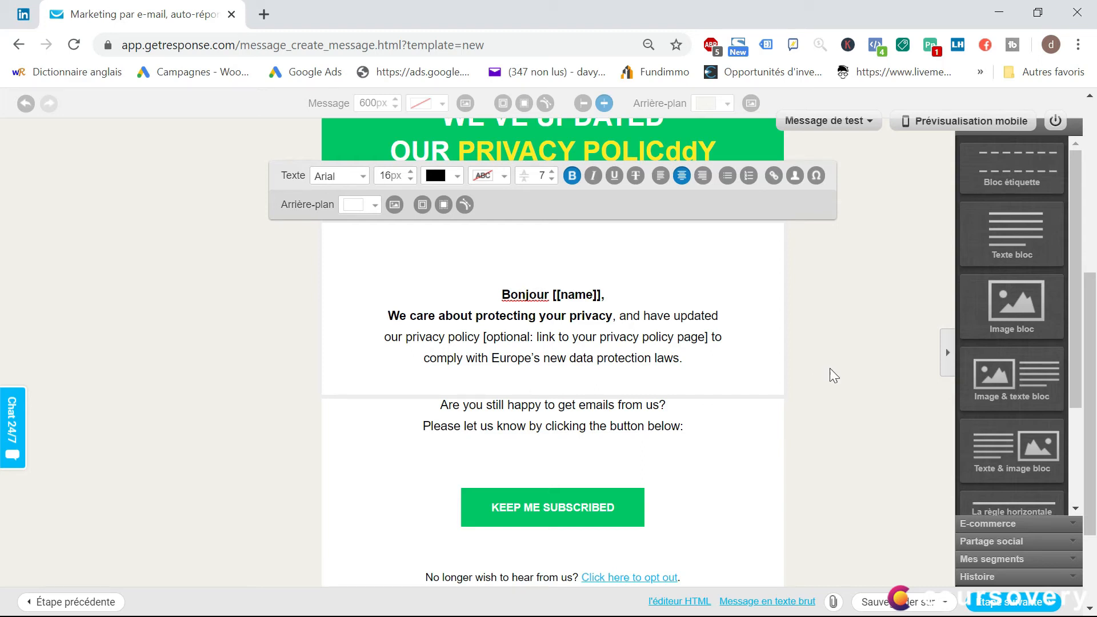
pyautogui.scroll(3, 922, 199)
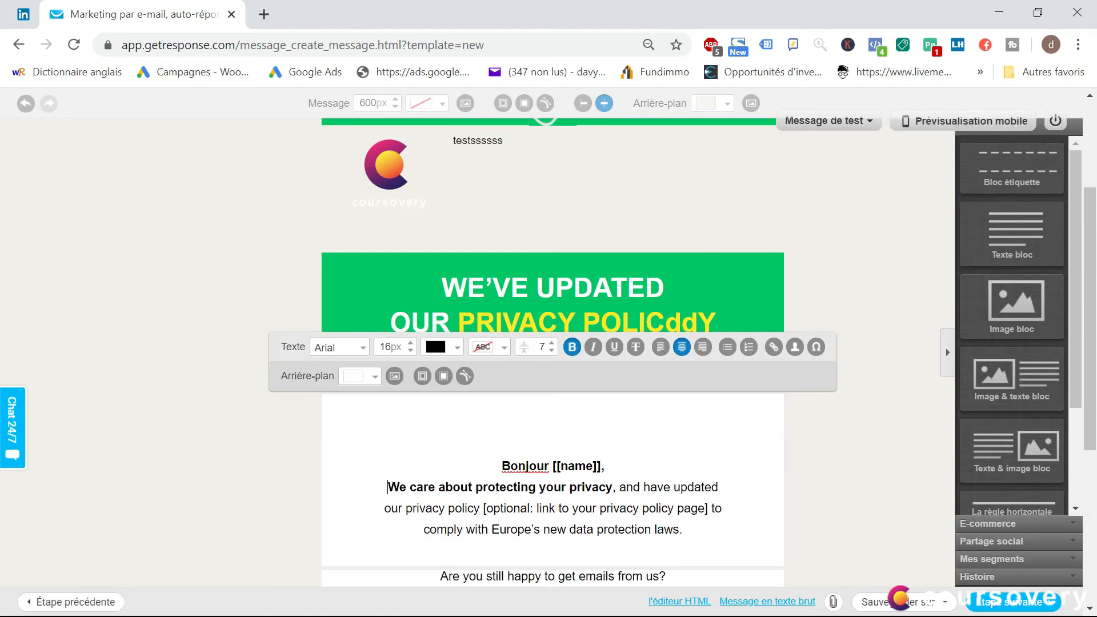
pyautogui.scroll(2, 651, 252)
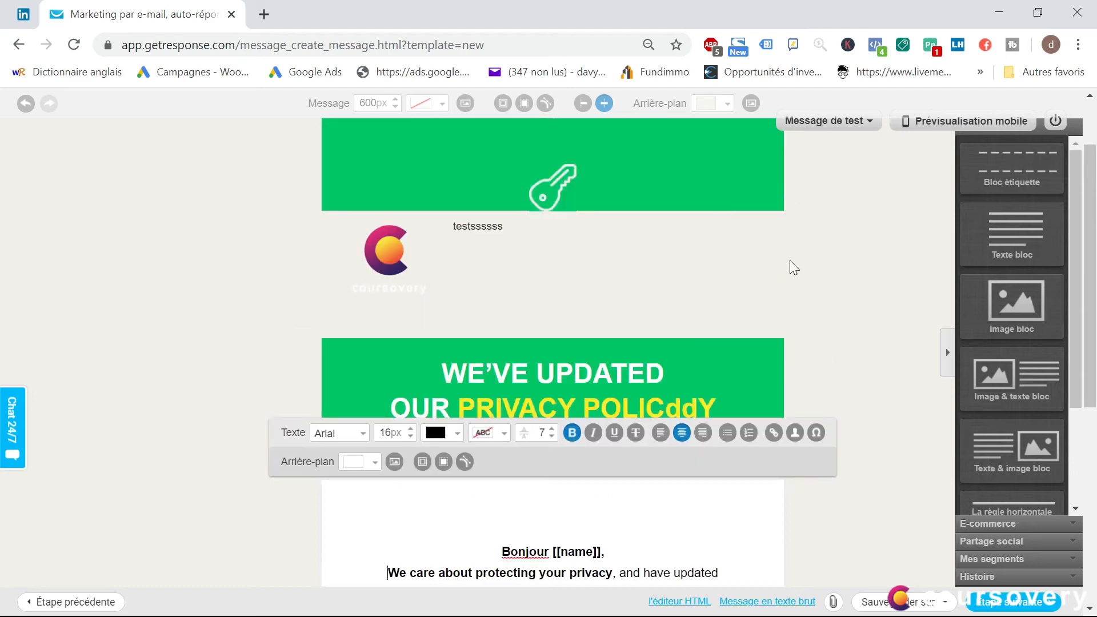
pyautogui.scroll(3, 794, 268)
pyautogui.click(865, 123)
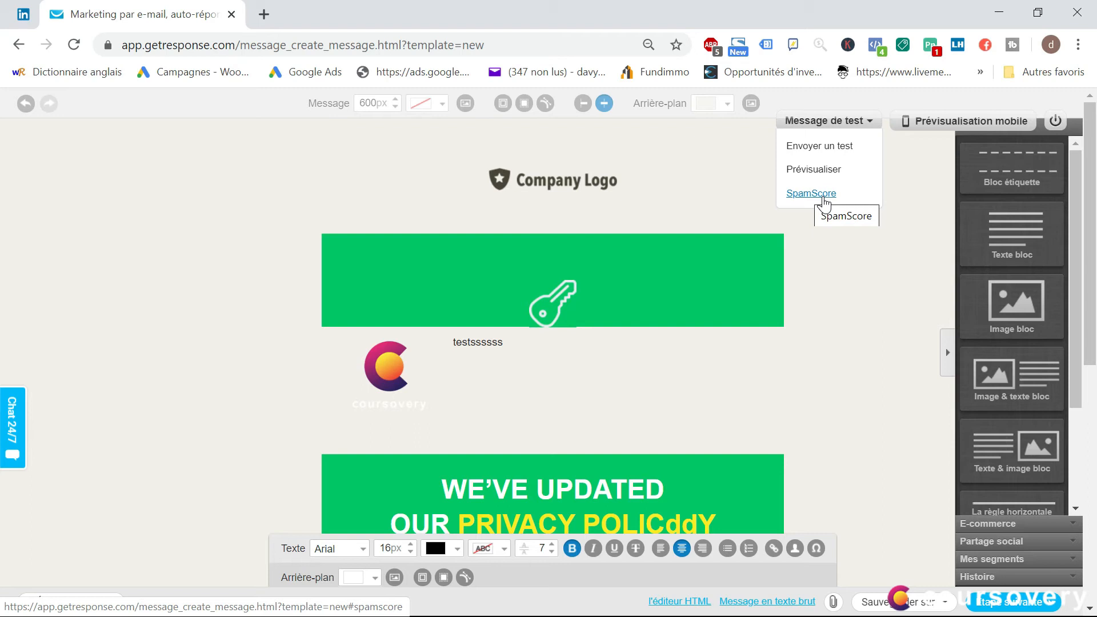
pyautogui.click(808, 170)
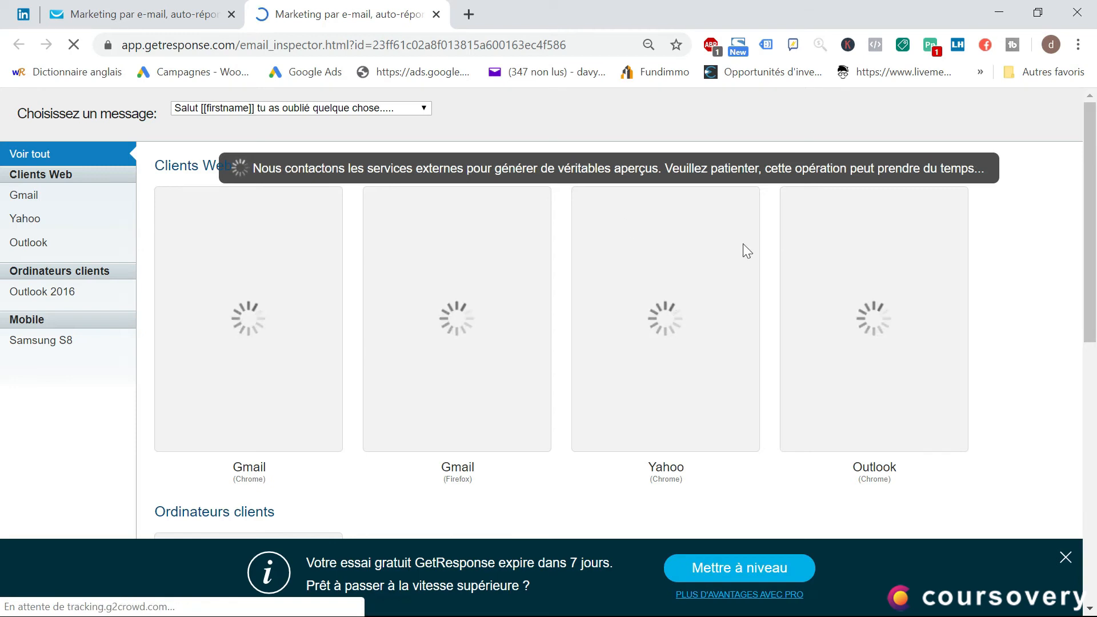
pyautogui.scroll(-2, 923, 386)
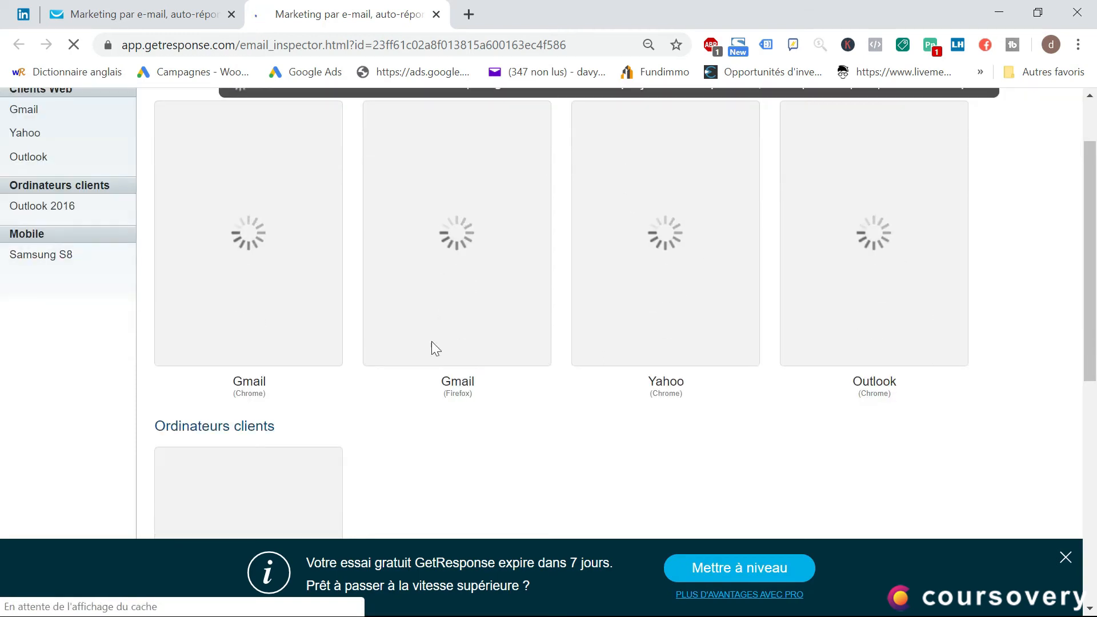
pyautogui.scroll(-5, 400, 404)
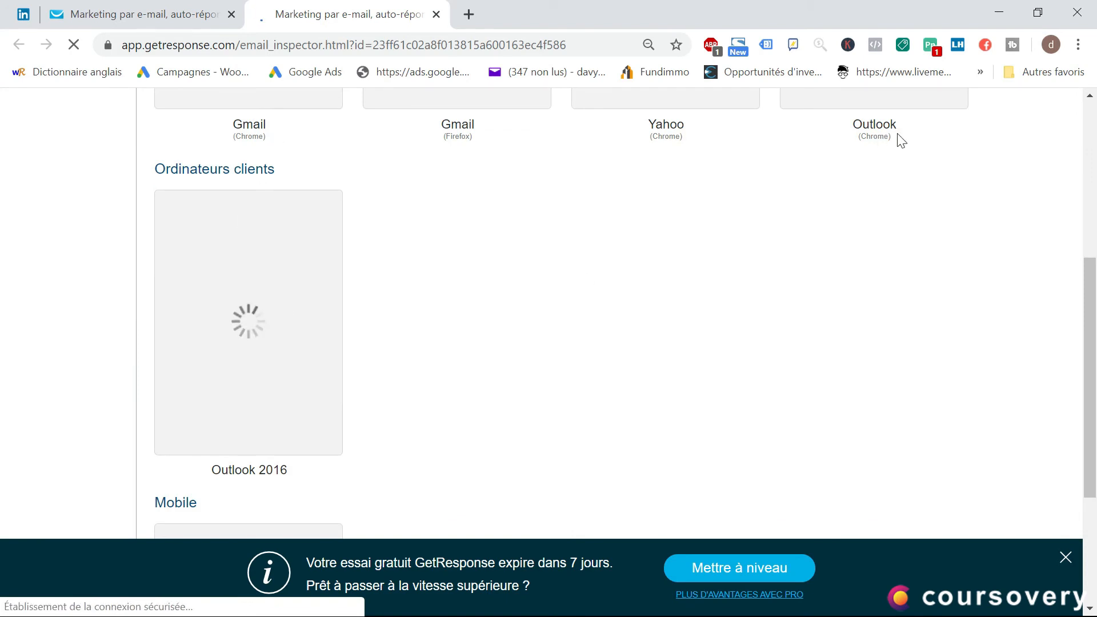
pyautogui.scroll(-3, 479, 353)
pyautogui.scroll(-1, 337, 379)
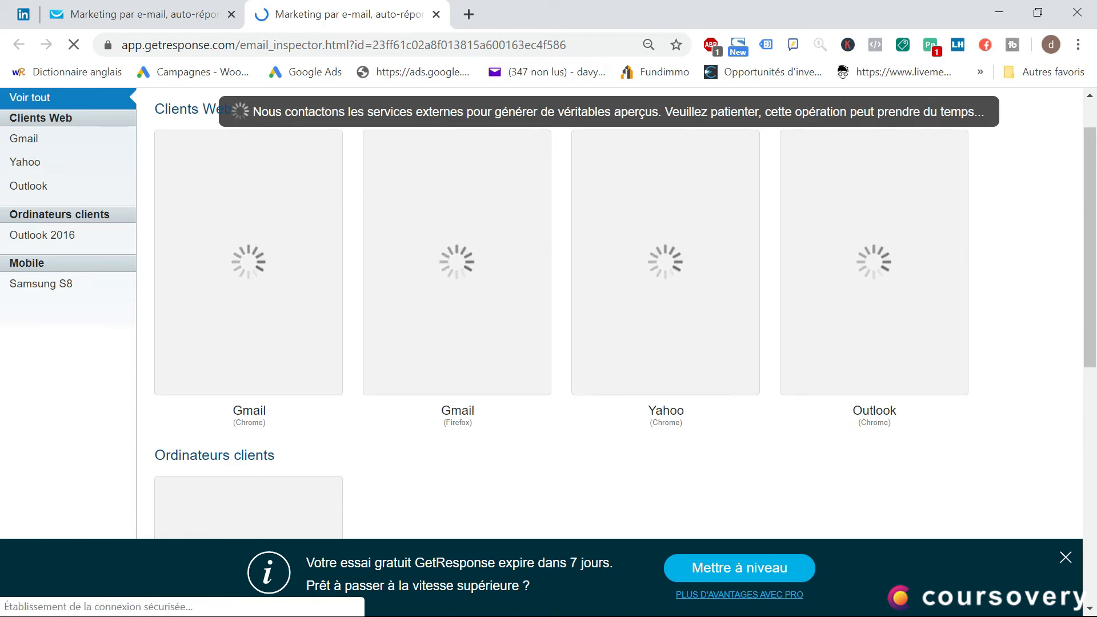
pyautogui.click(436, 14)
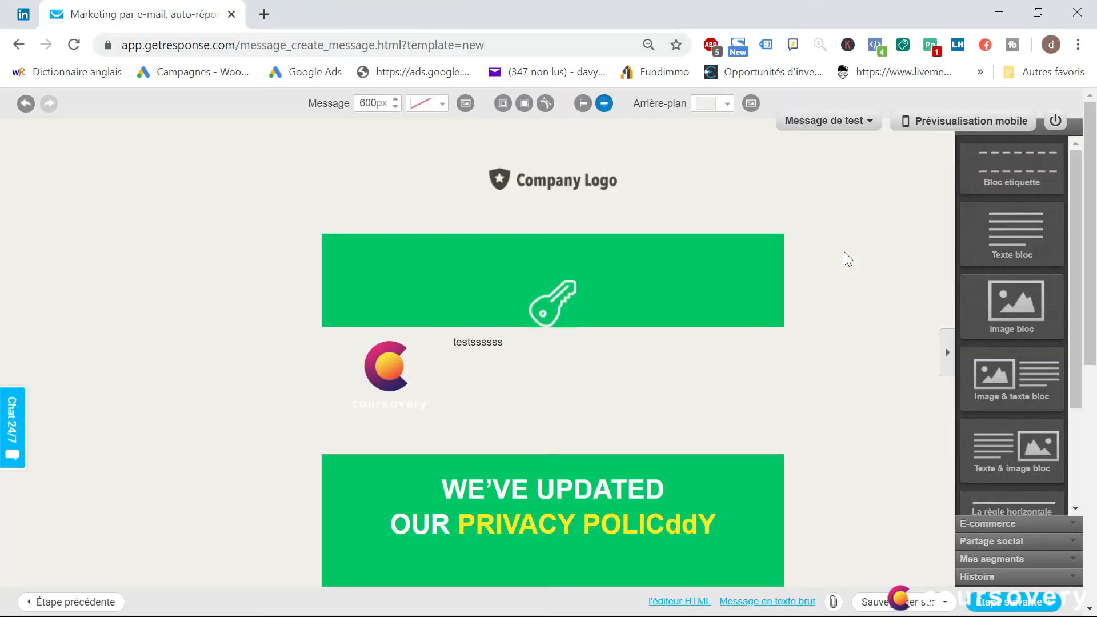
# Run the SpamScore check on the email, read the result about the sender and reply-to addresses, and close the report
pyautogui.click(844, 121)
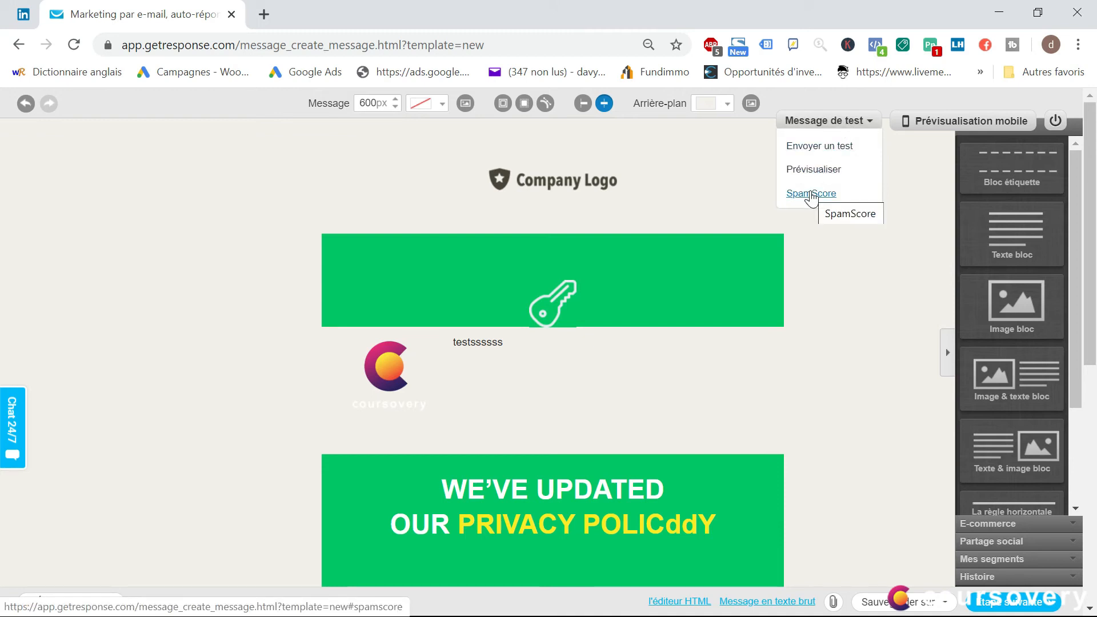
pyautogui.click(811, 193)
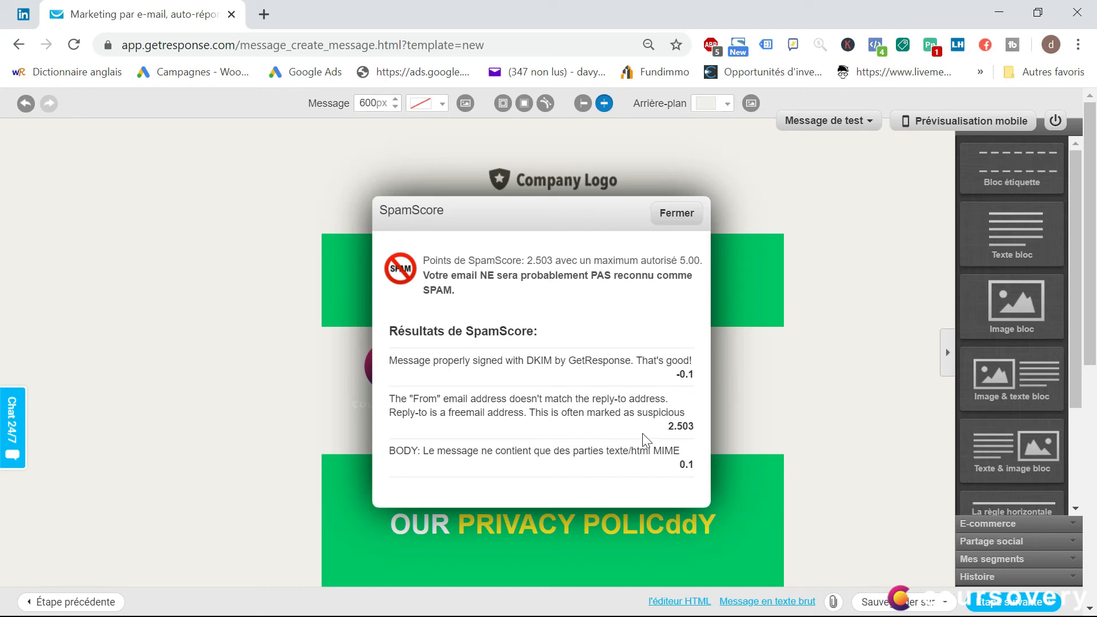
pyautogui.scroll(-2, 945, 348)
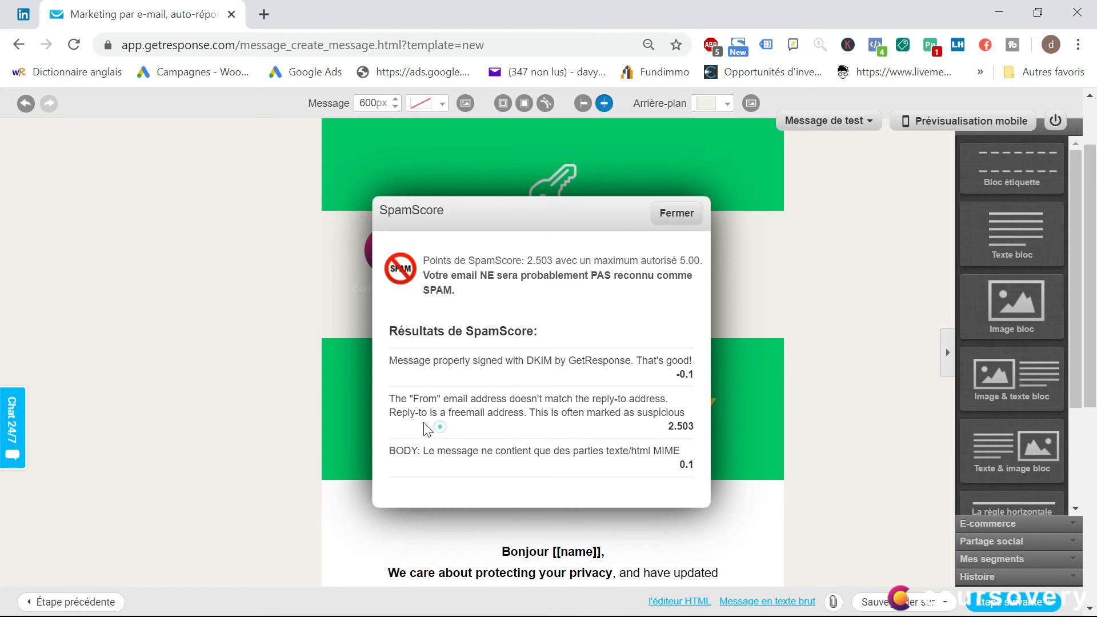
pyautogui.moveTo(395, 395); pyautogui.dragTo(449, 398)
pyautogui.click(472, 412)
pyautogui.click(684, 210)
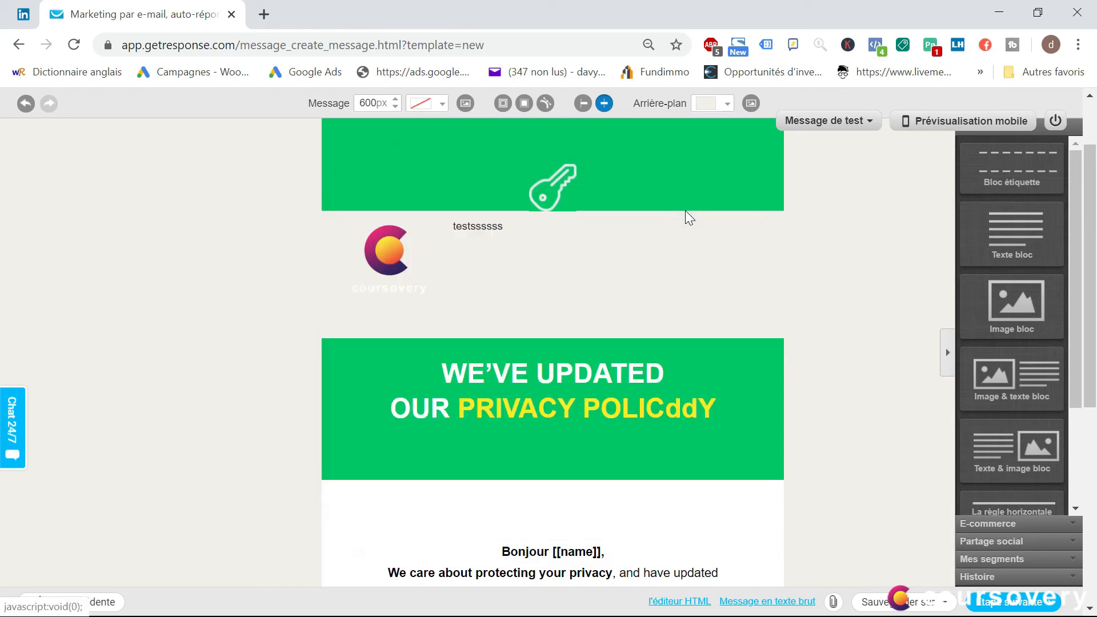
# Finish designing the email and proceed to the auto-responder's settings
pyautogui.scroll(-5, 623, 258)
pyautogui.scroll(3, 632, 303)
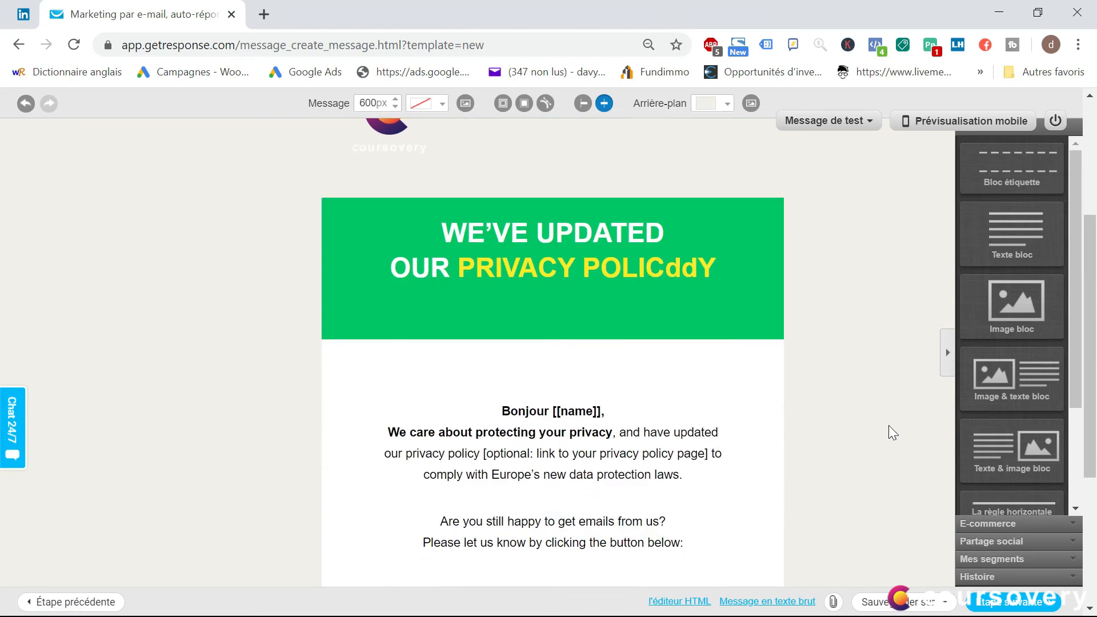
pyautogui.scroll(-4, 888, 425)
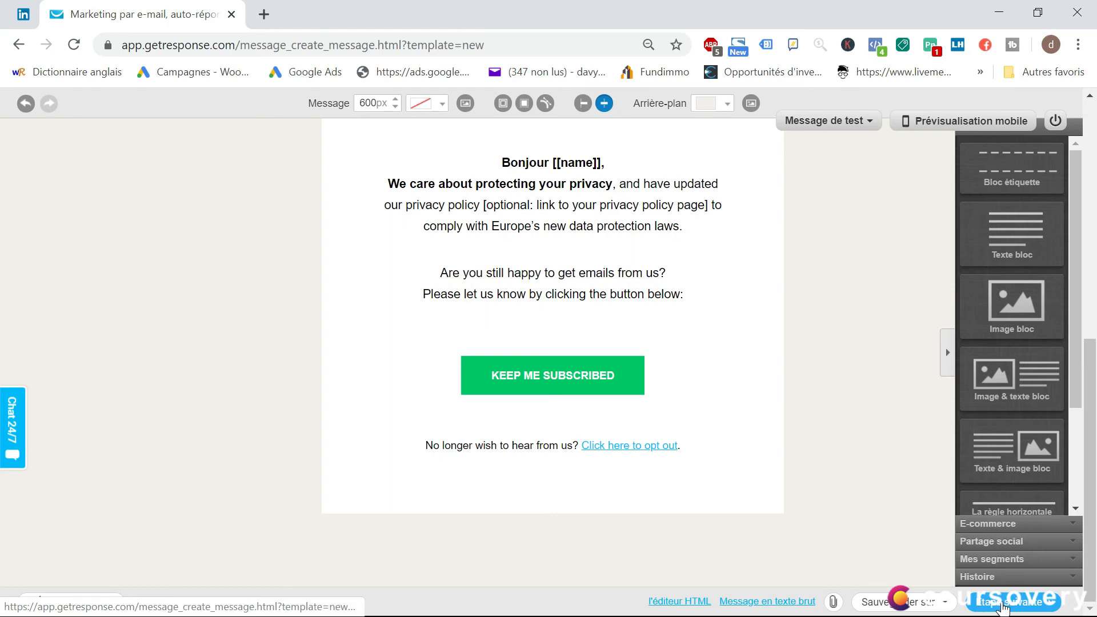
pyautogui.click(1014, 607)
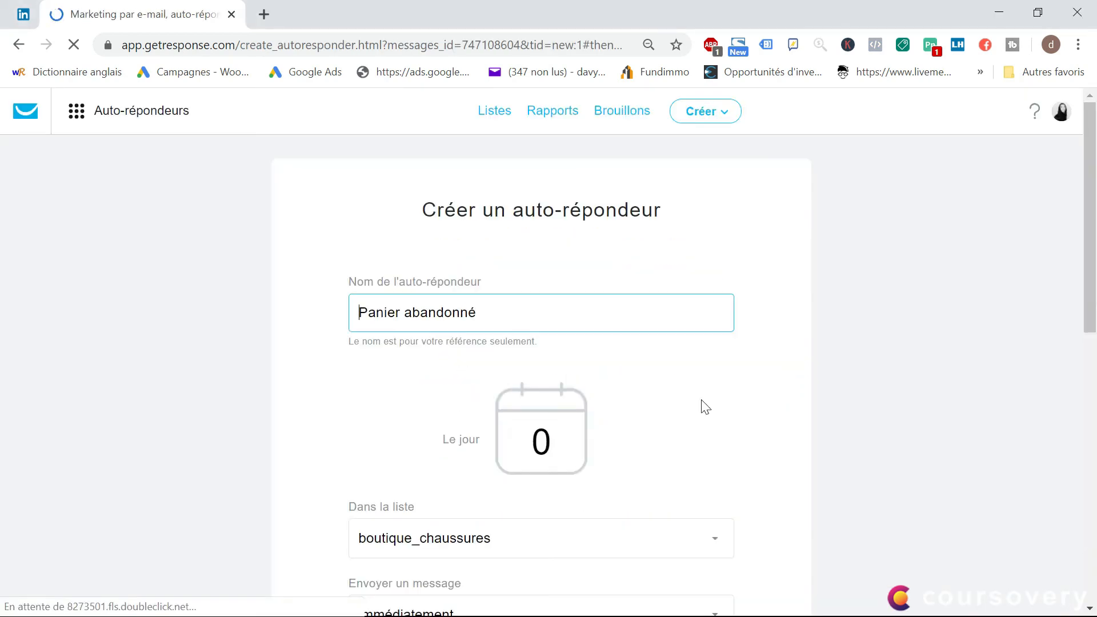
# Check the "Panier abandonné" auto-responder's settings and attached email, and save and publish it
pyautogui.scroll(-2, 638, 327)
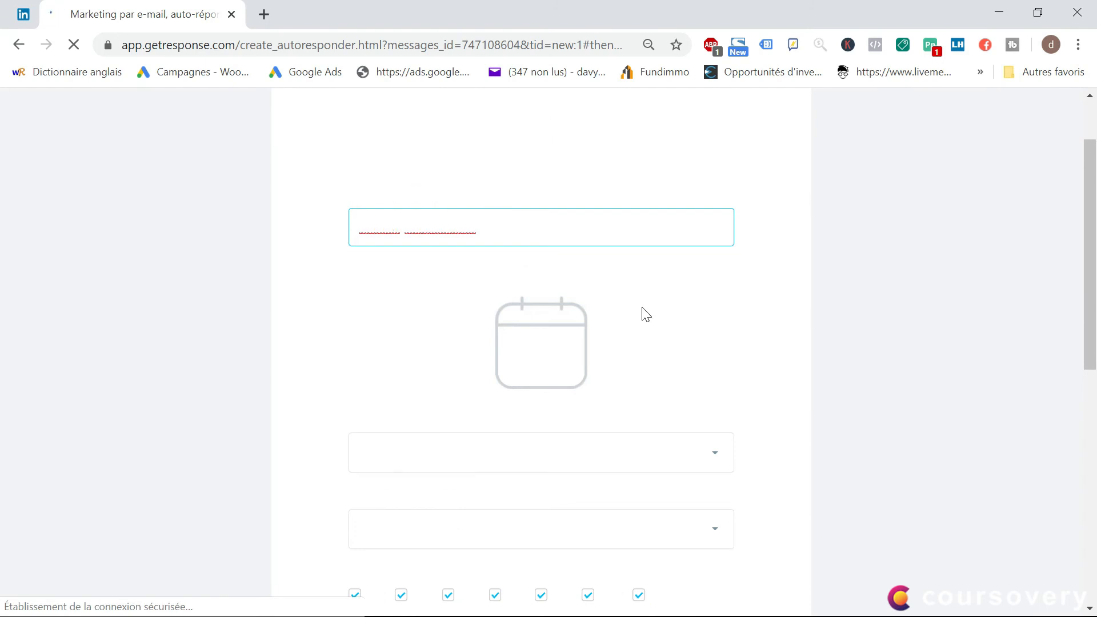
pyautogui.scroll(-2, 643, 312)
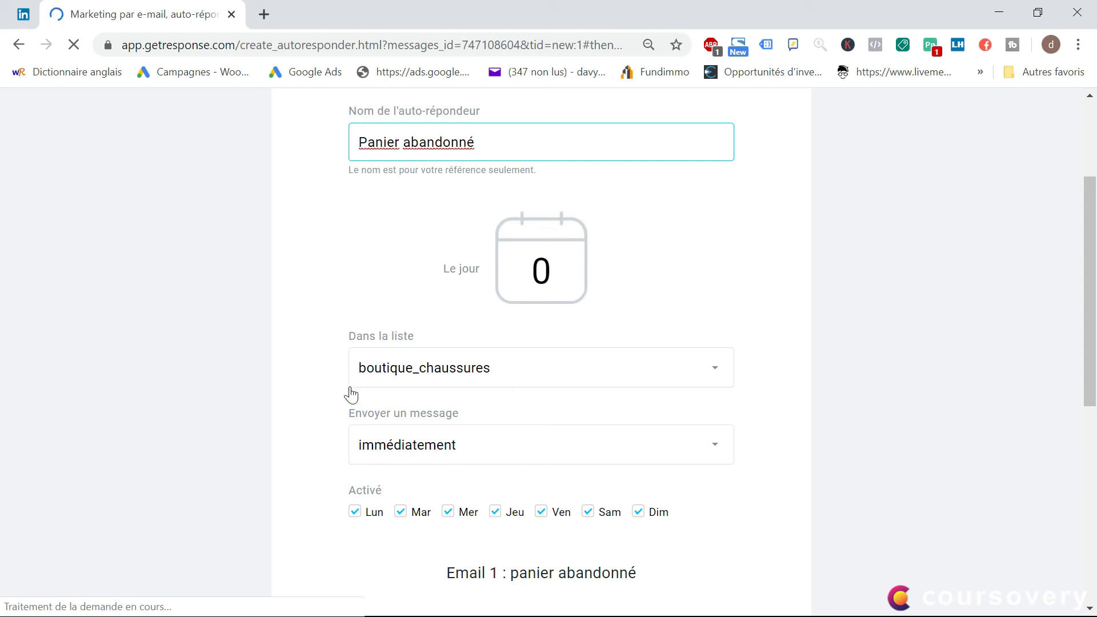
pyautogui.scroll(-6, 501, 403)
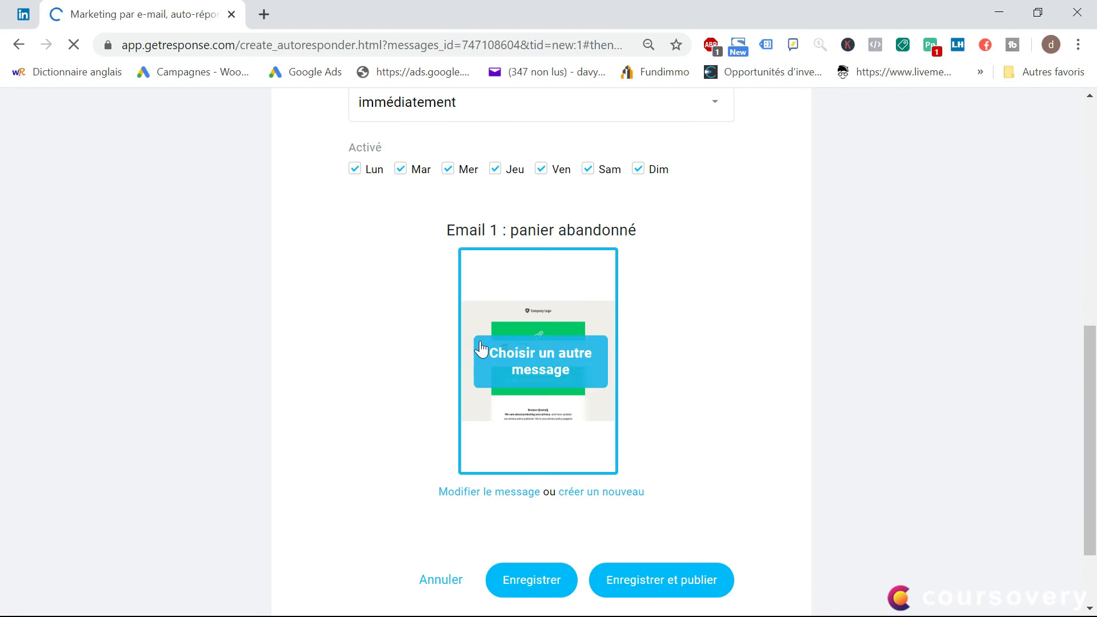
pyautogui.scroll(-2, 433, 473)
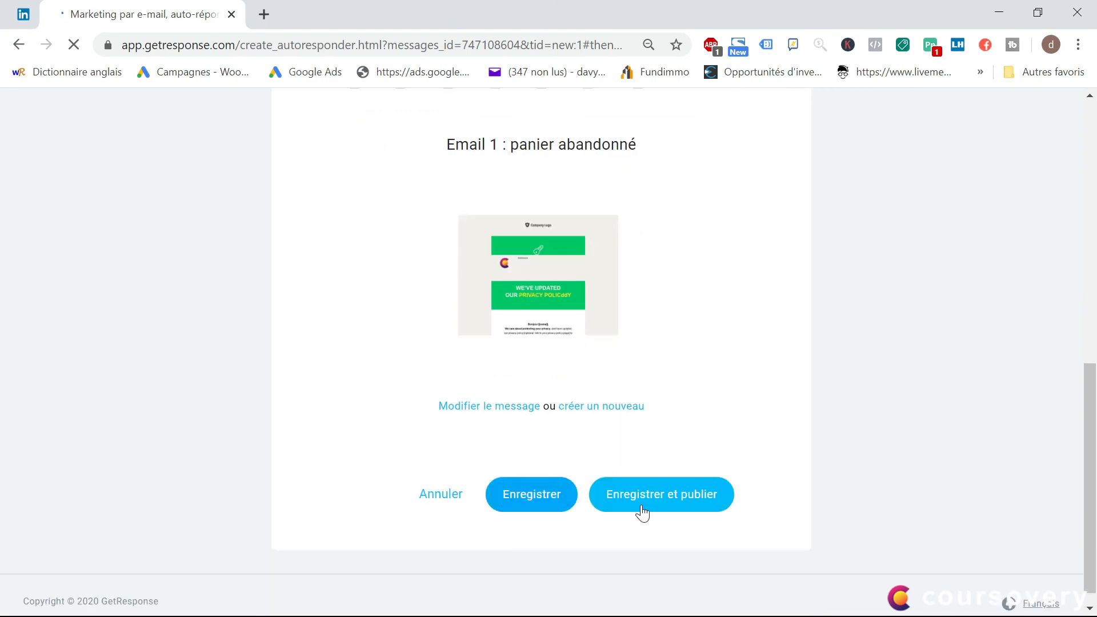
pyautogui.click(671, 507)
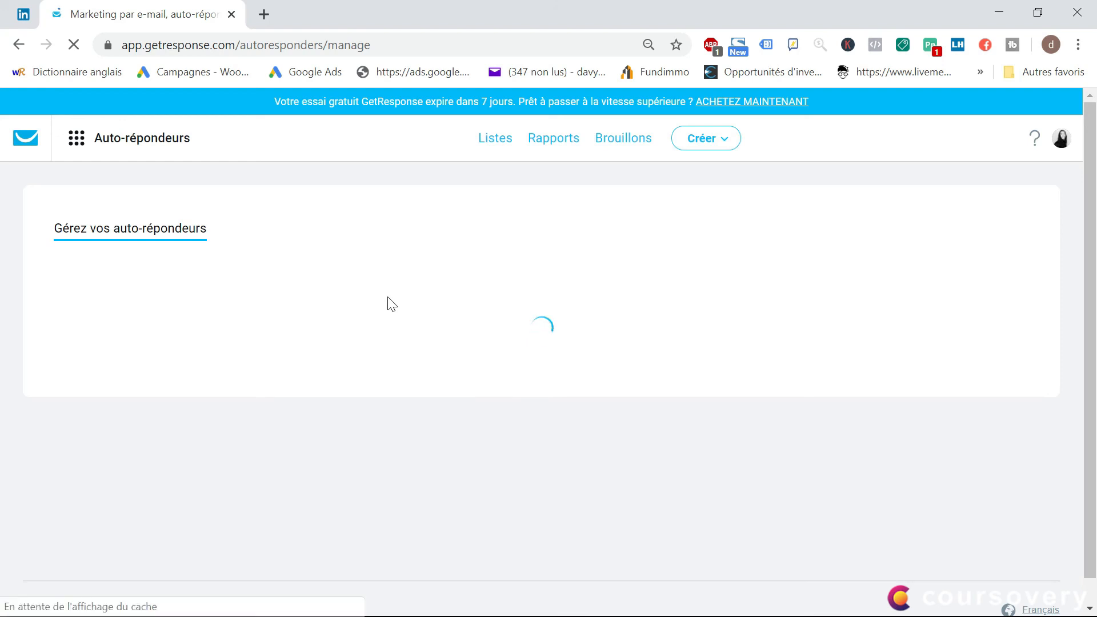
# In the auto-responder list filter, select boutique_chaussures and deselect every list from contact_sans_achat through membre_premium, and apply the filter
pyautogui.scroll(-2, 331, 181)
pyautogui.scroll(1, 327, 201)
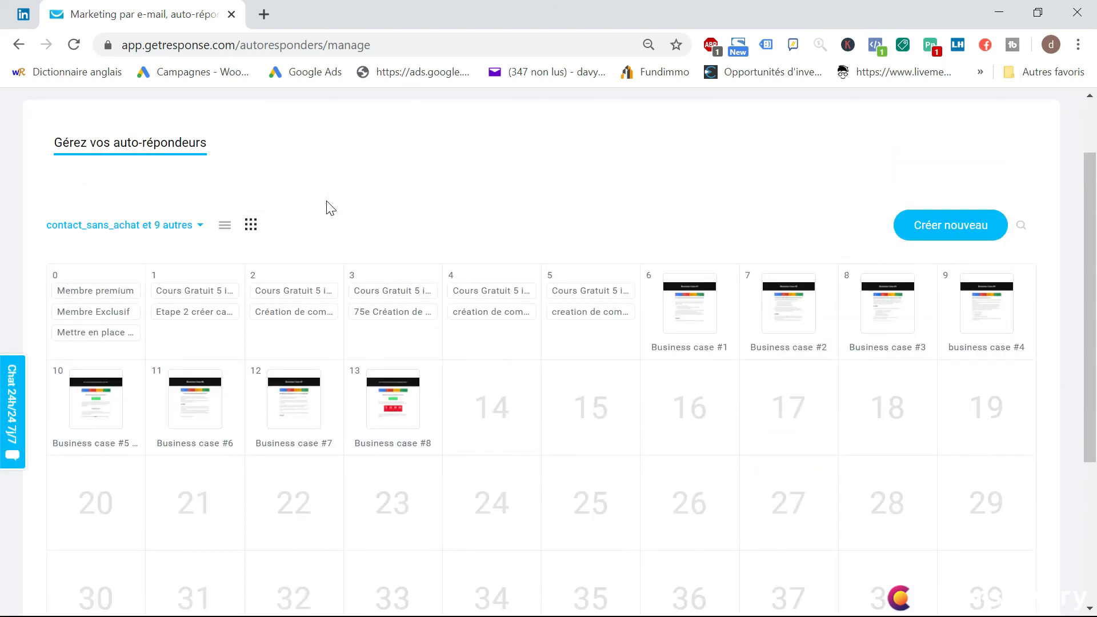
pyautogui.click(201, 227)
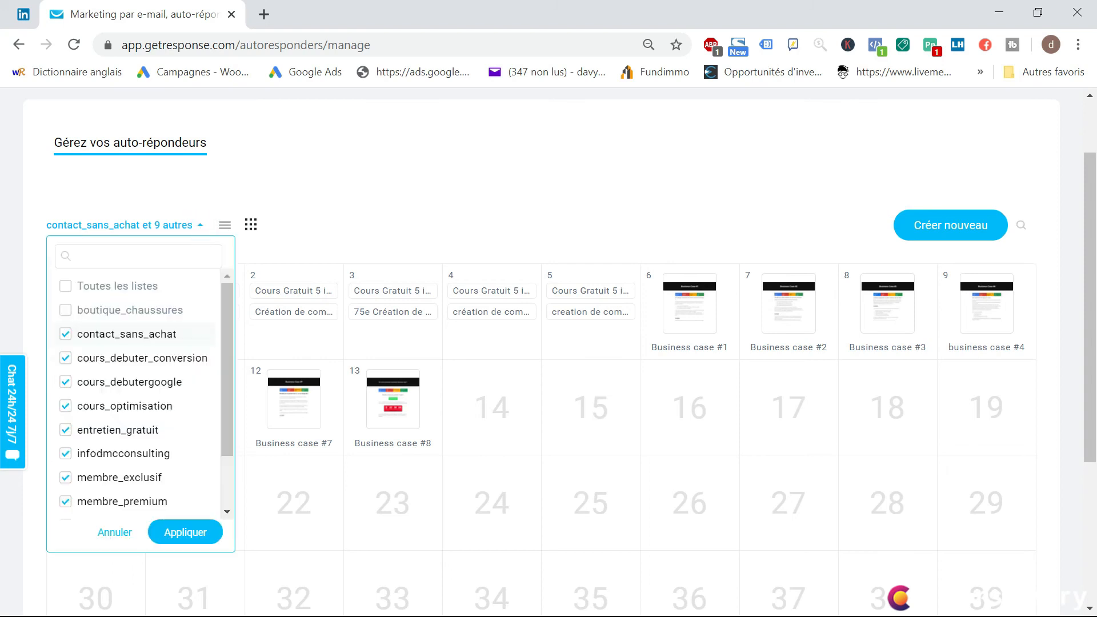
pyautogui.click(114, 531)
pyautogui.click(104, 226)
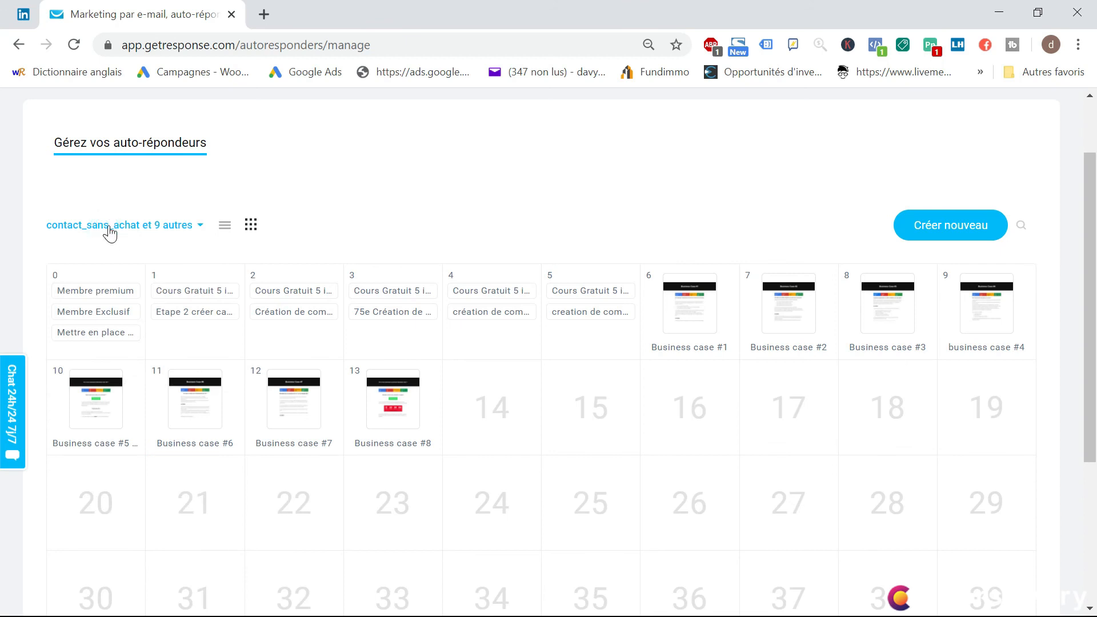
pyautogui.click(65, 310)
pyautogui.click(65, 334)
pyautogui.click(65, 357)
pyautogui.click(65, 382)
pyautogui.click(66, 406)
pyautogui.click(65, 429)
pyautogui.click(65, 453)
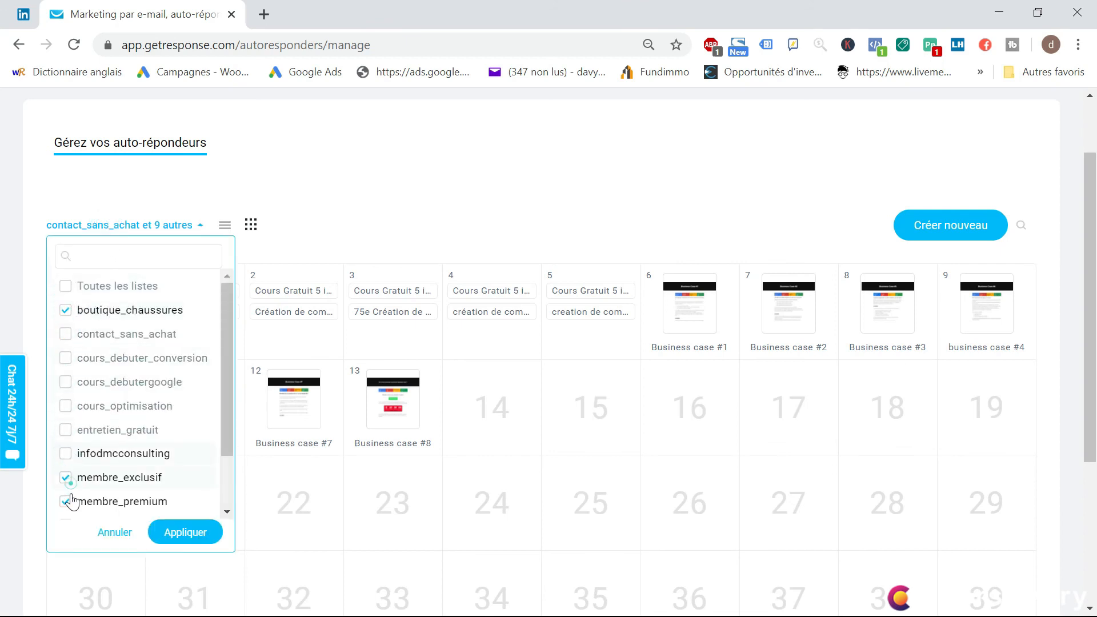
pyautogui.click(65, 477)
pyautogui.click(65, 501)
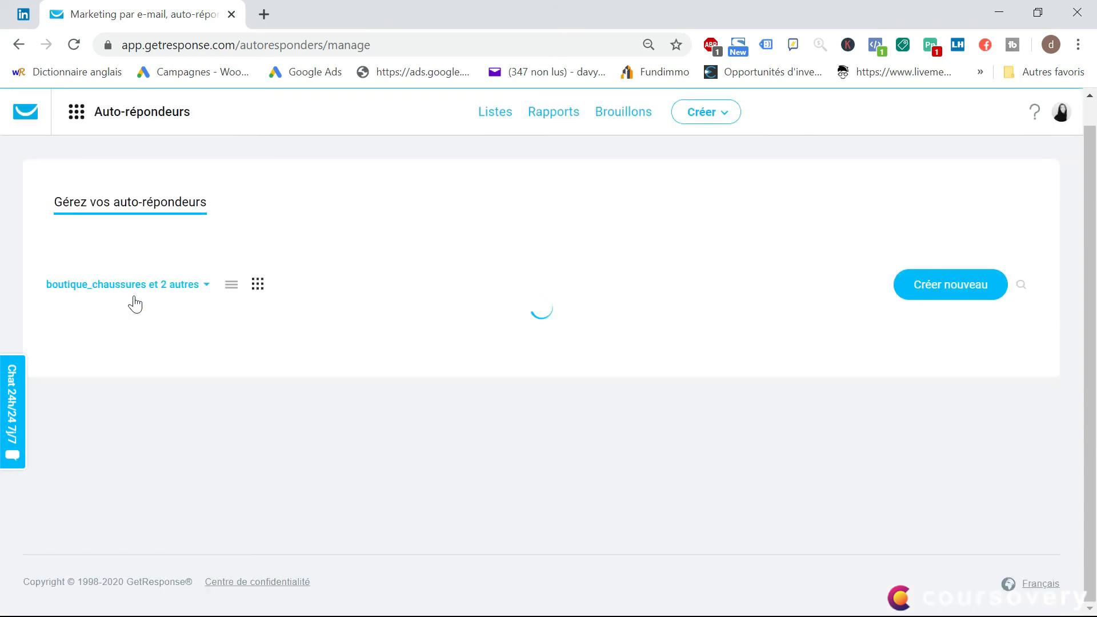
# Deselect optimisation_gratuit and tips_info_actu_google in the list filter and apply it so the calendar covers only boutique_chaussures
pyautogui.moveTo(81, 296)
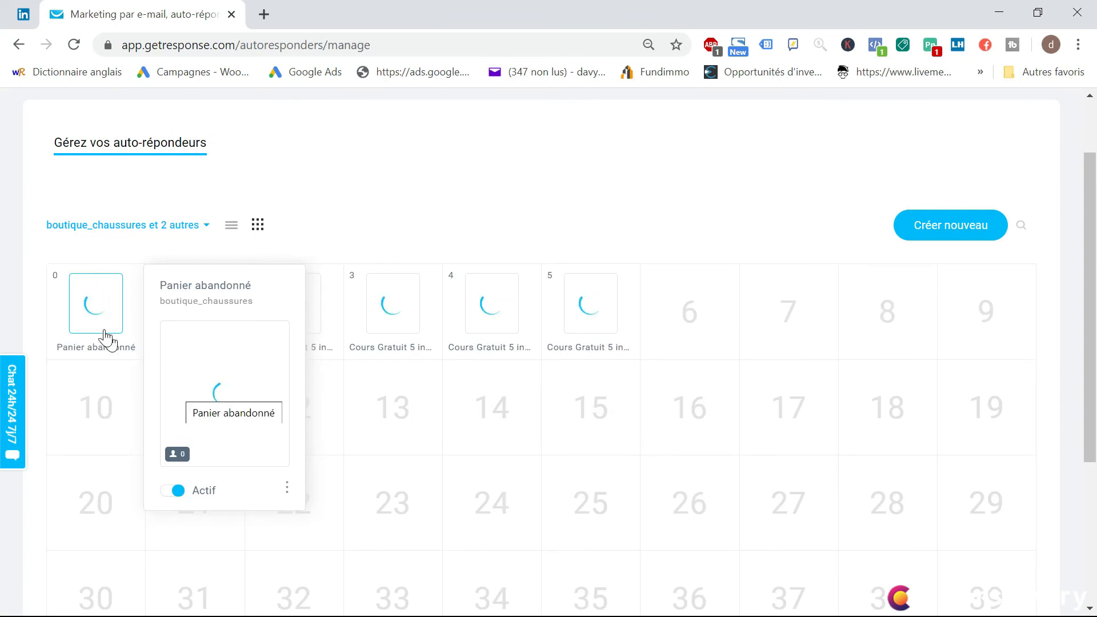
pyautogui.moveTo(111, 337)
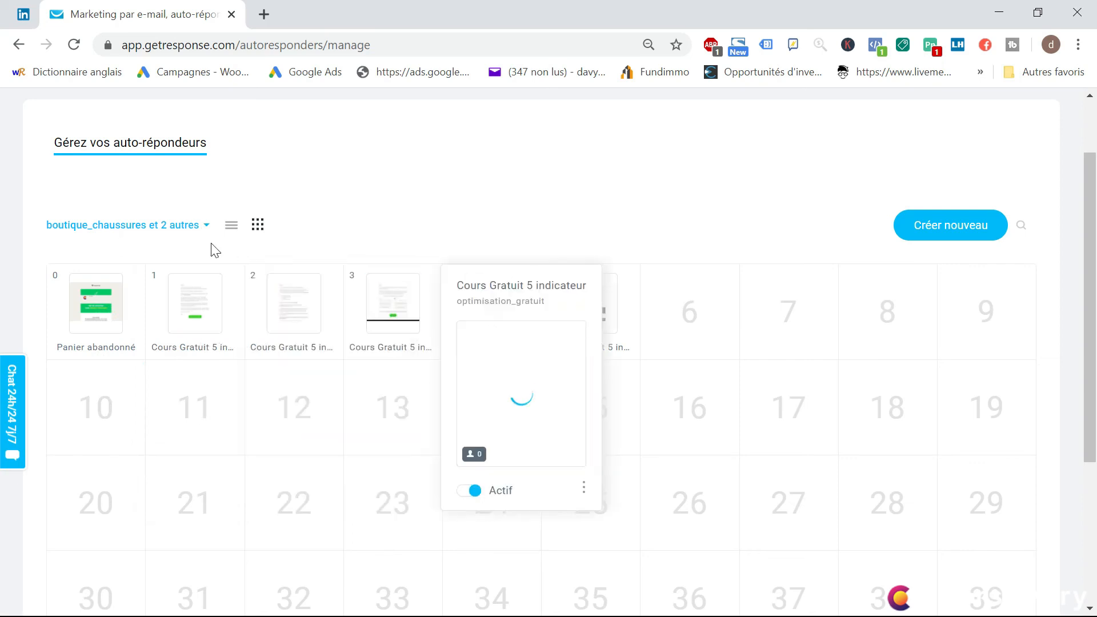
pyautogui.click(208, 228)
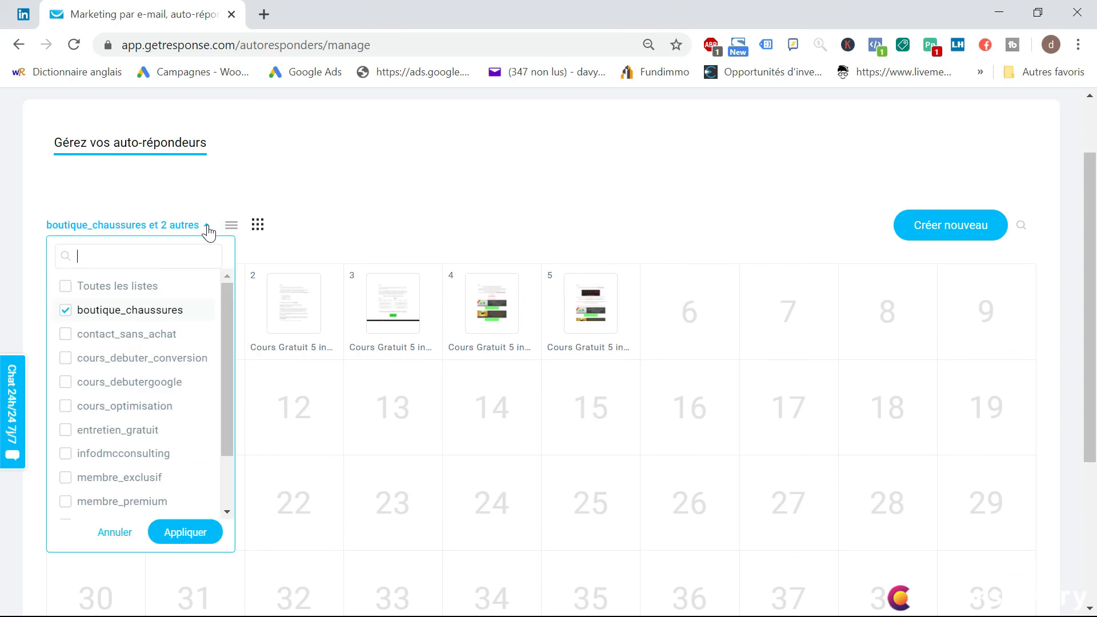
pyautogui.scroll(-2, 93, 391)
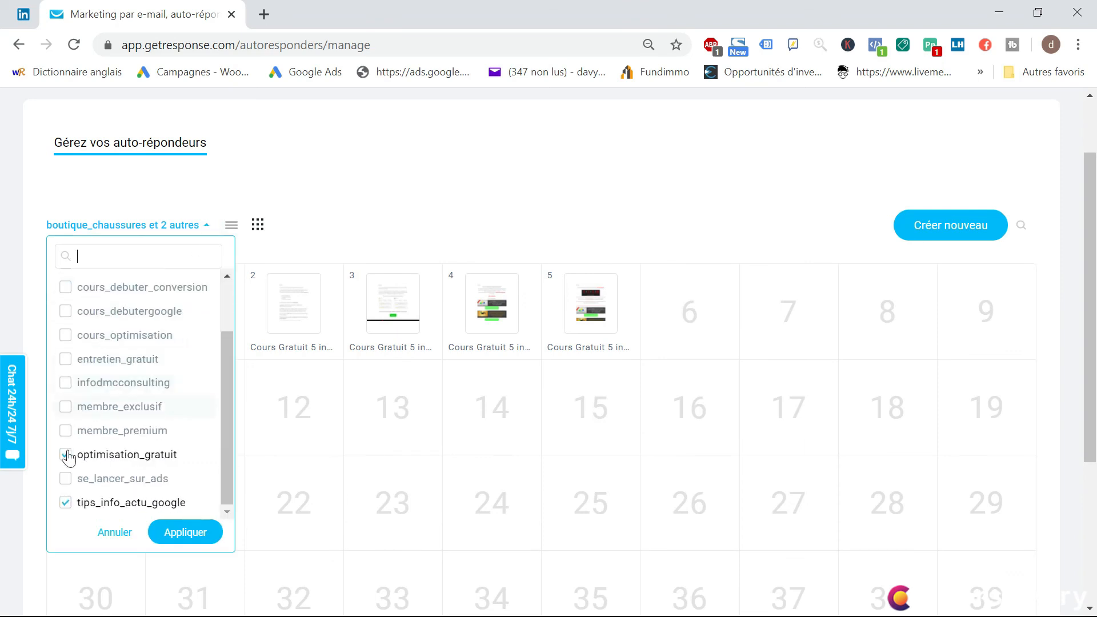
pyautogui.click(67, 505)
pyautogui.click(169, 539)
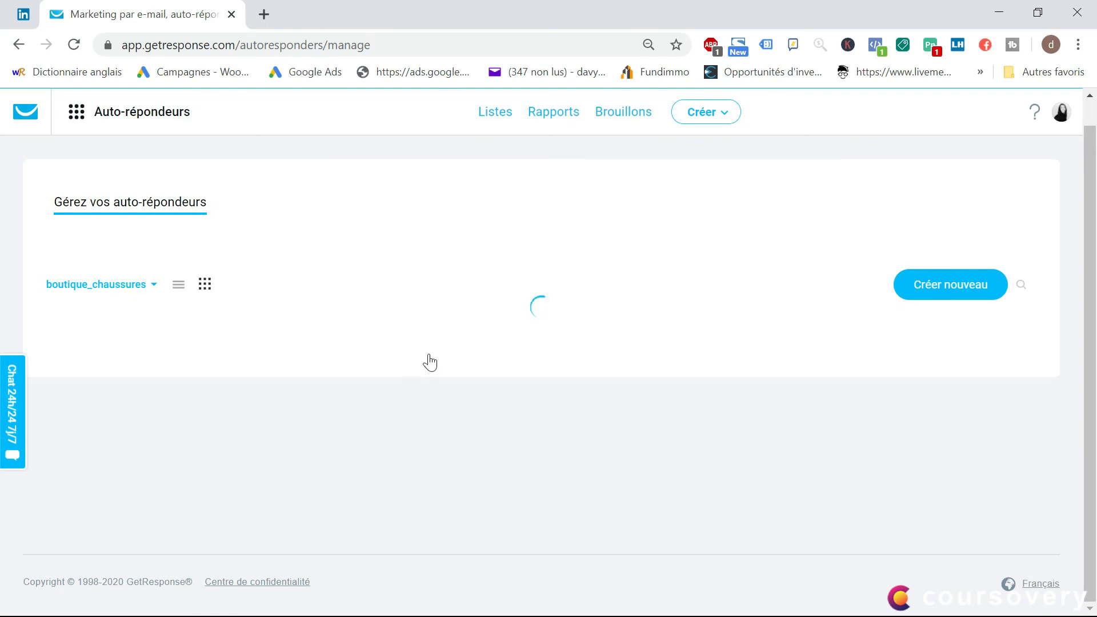
pyautogui.scroll(-1, 142, 292)
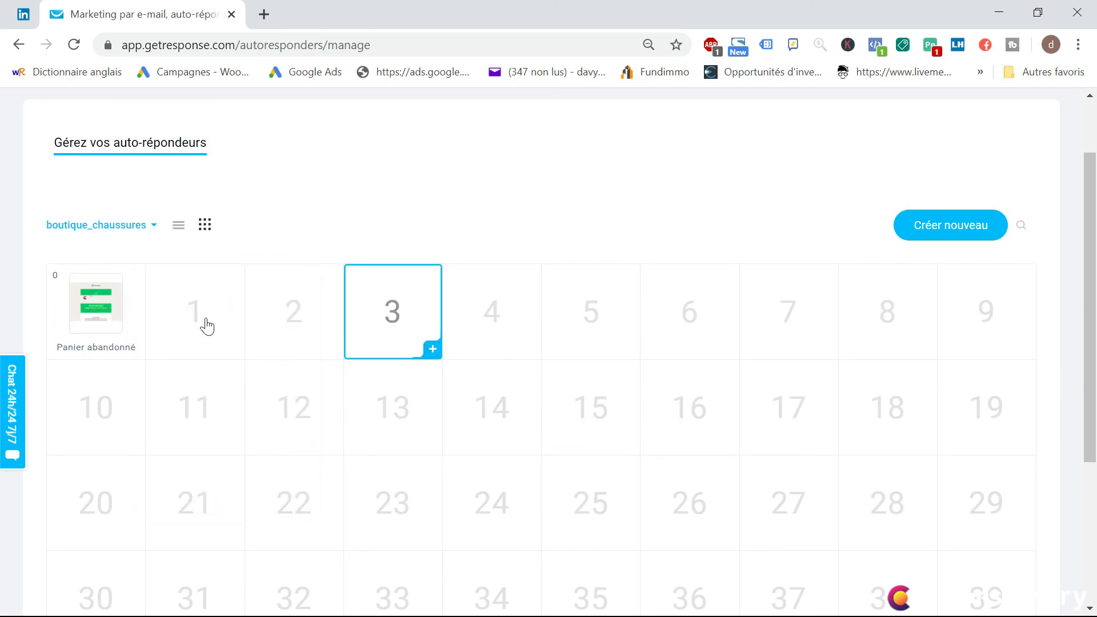
pyautogui.scroll(-3, 587, 347)
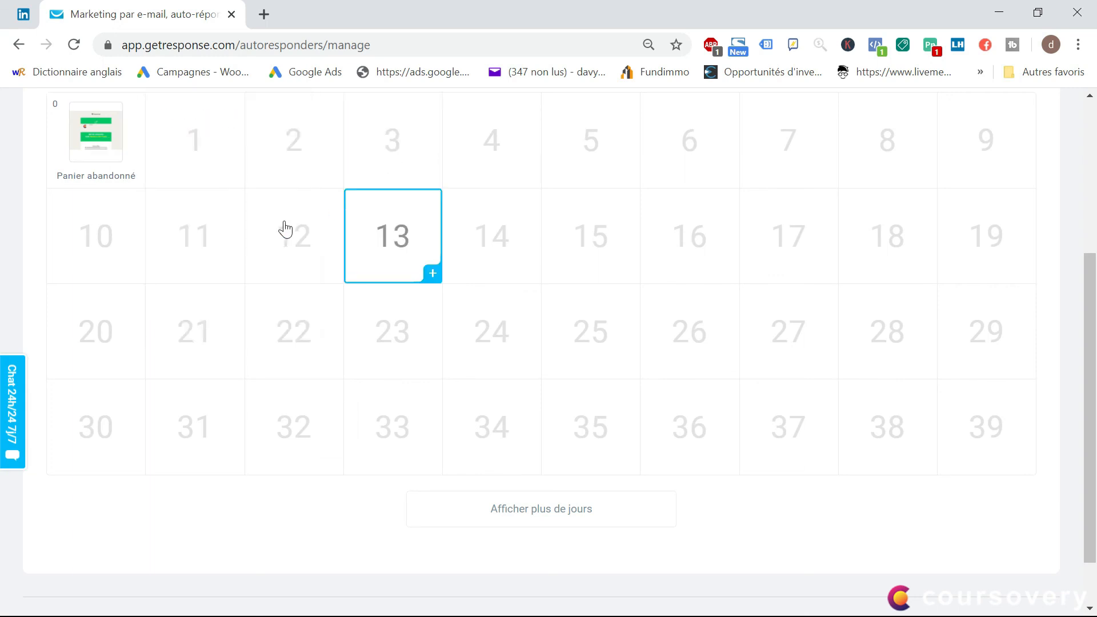
pyautogui.scroll(2, 245, 192)
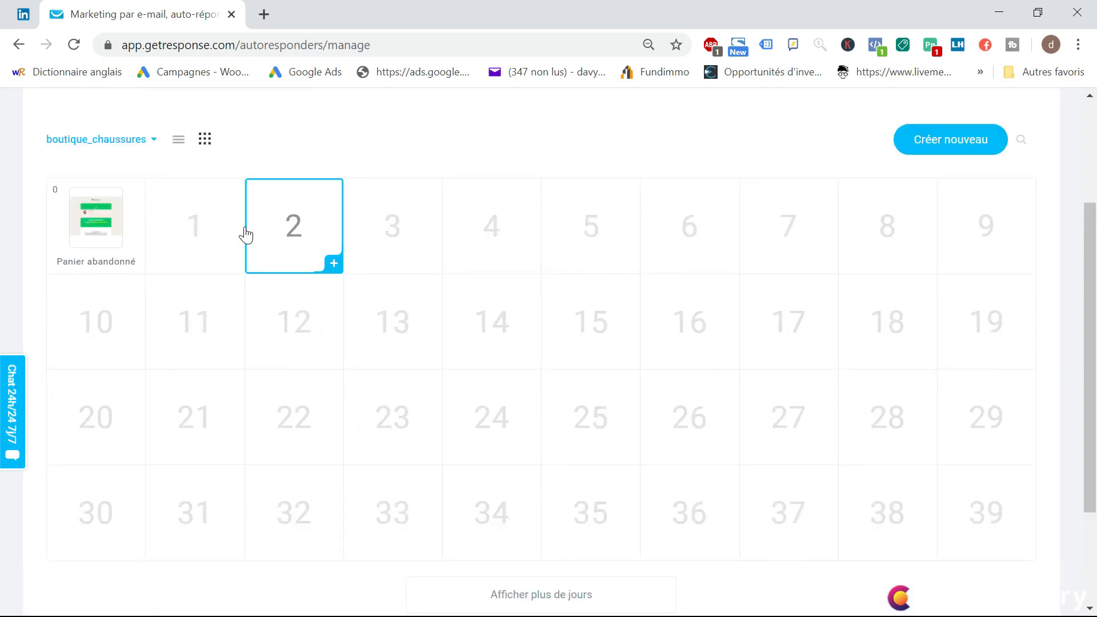
# Open a new auto-responder for day 1 and examine its list, sending-time options, active days and message section
pyautogui.click(197, 241)
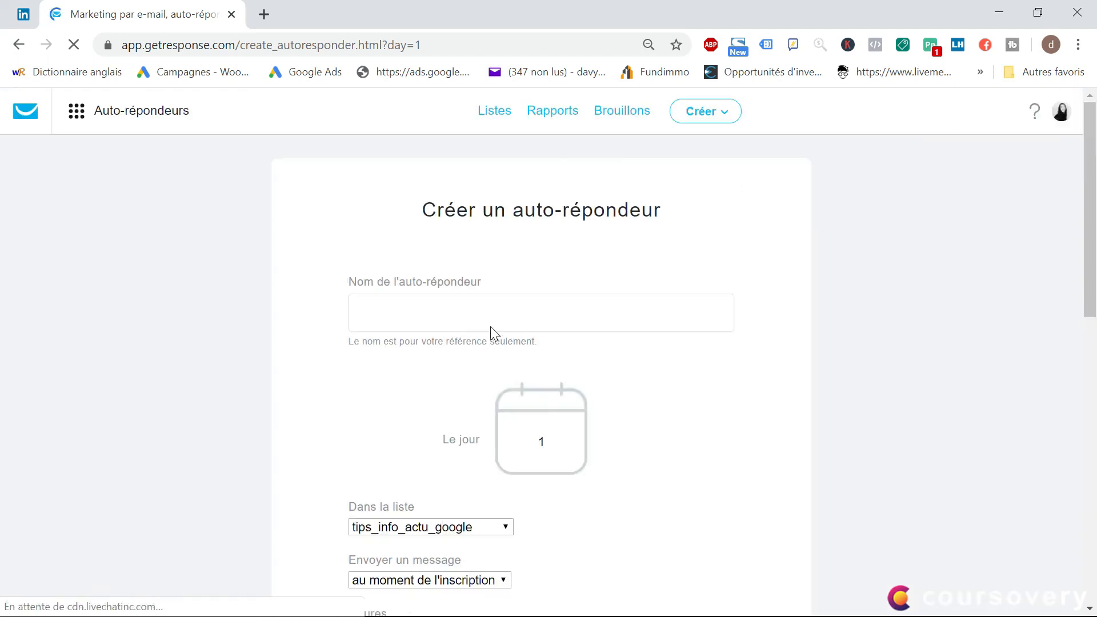
pyautogui.scroll(-3, 490, 329)
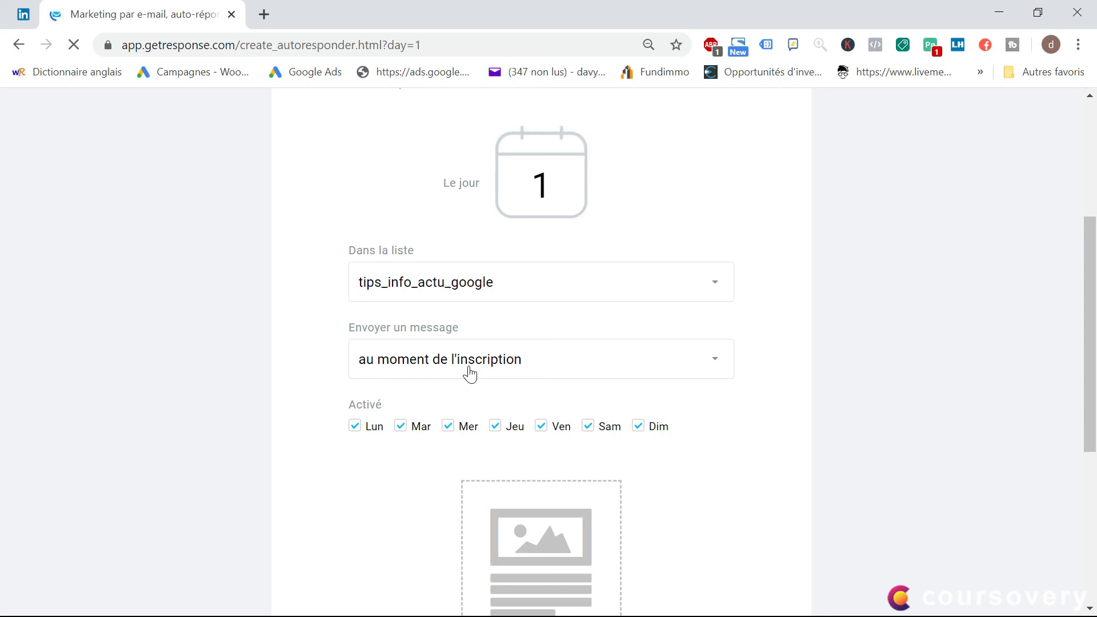
pyautogui.click(519, 372)
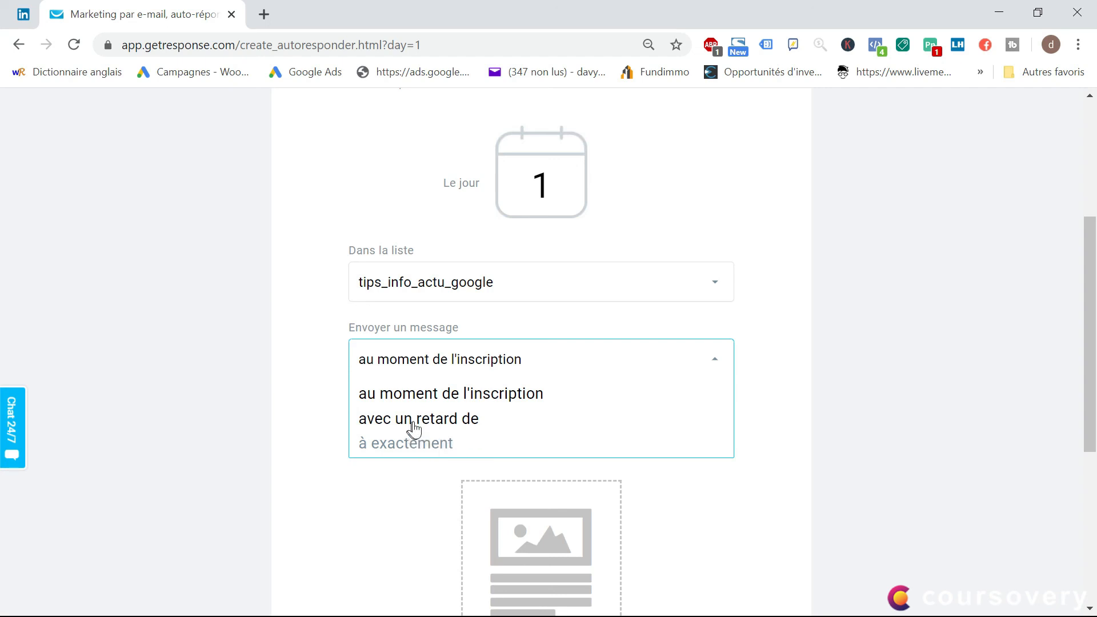
pyautogui.click(319, 400)
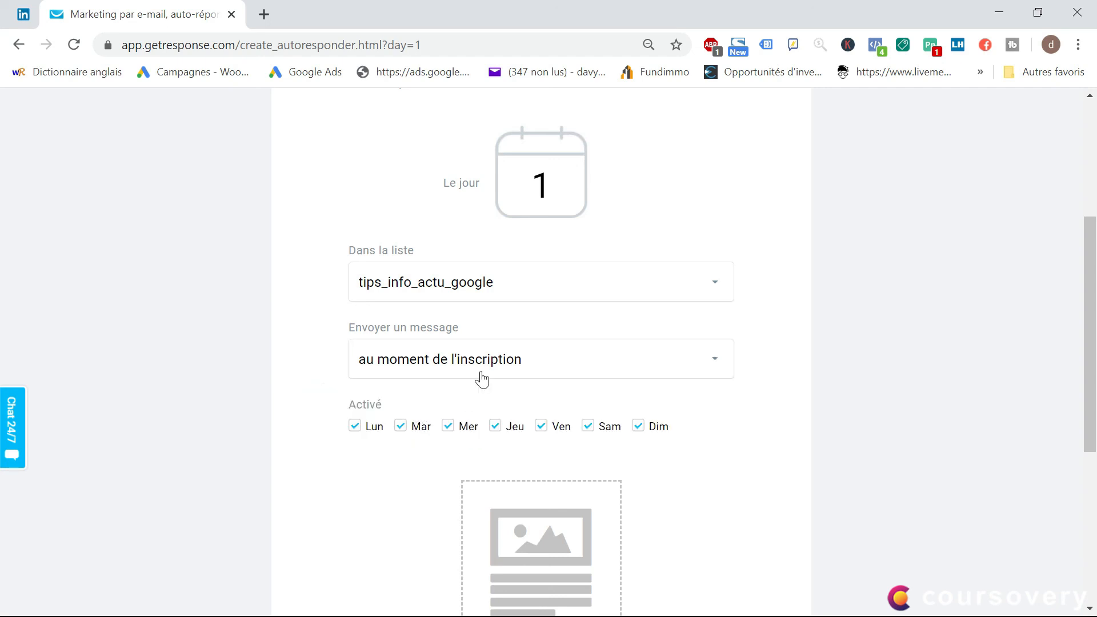
pyautogui.scroll(5, 386, 366)
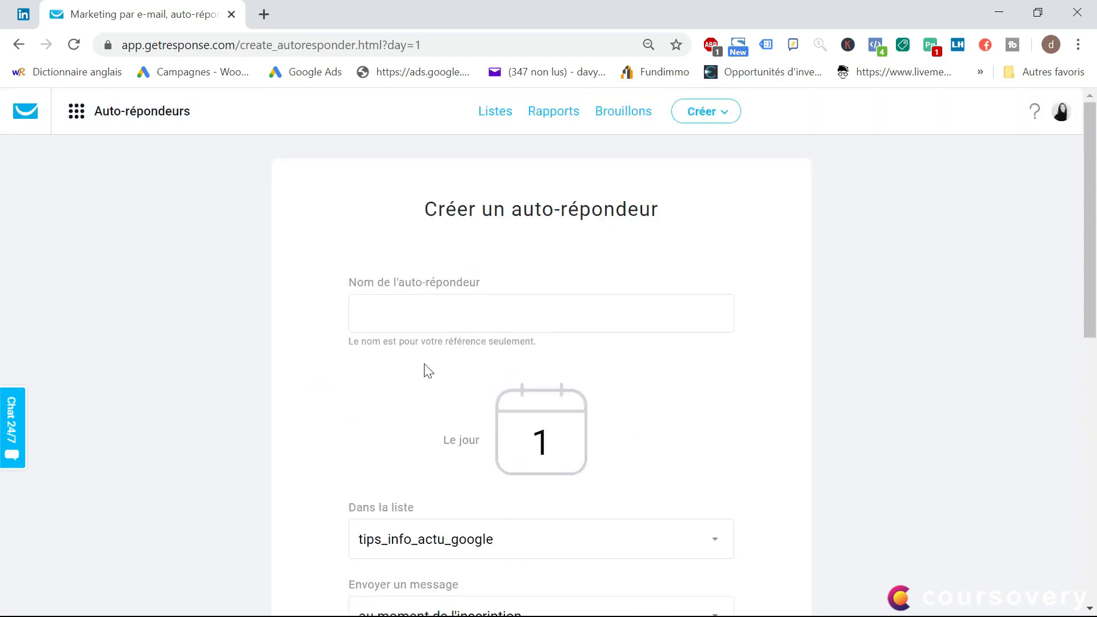
pyautogui.scroll(-2, 420, 382)
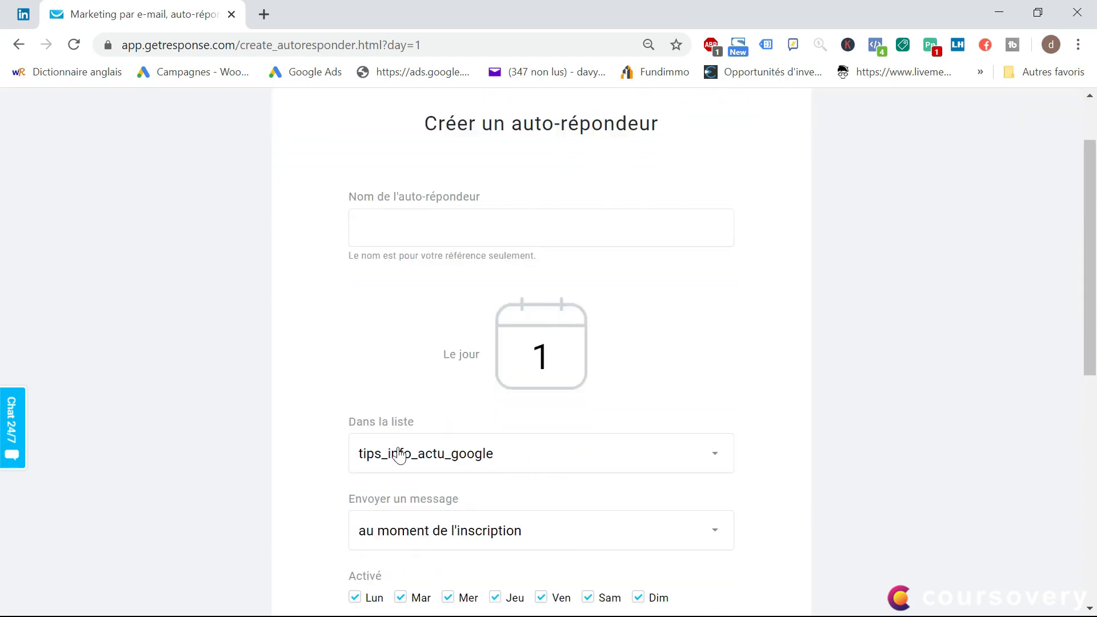
pyautogui.click(422, 530)
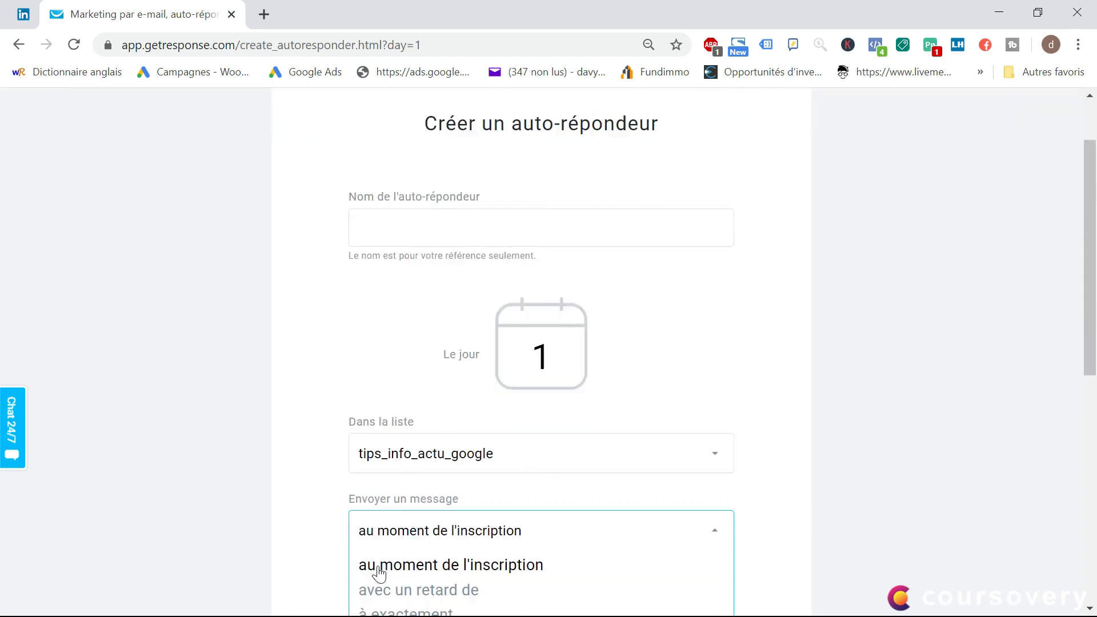
pyautogui.click(297, 476)
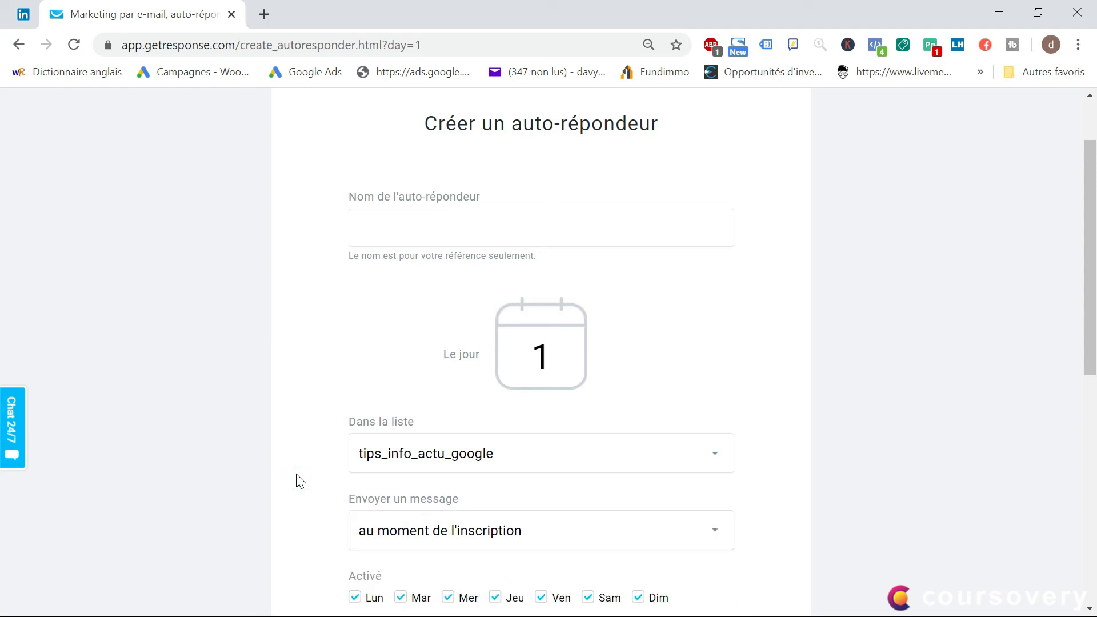
pyautogui.scroll(-9, 305, 483)
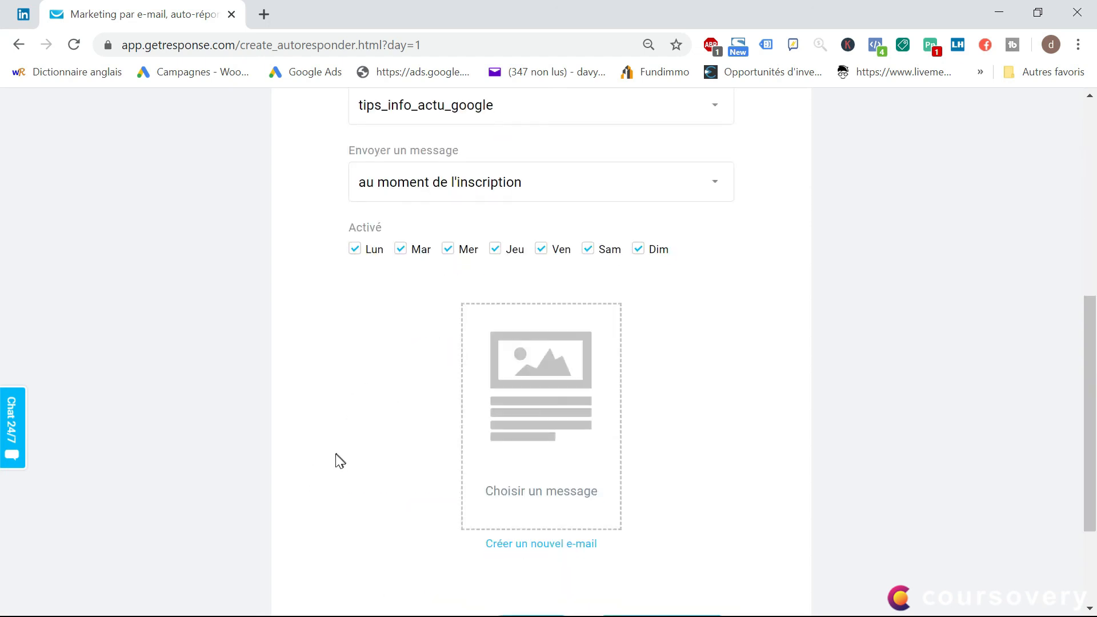
pyautogui.scroll(3, 364, 417)
pyautogui.scroll(-3, 366, 427)
# Cancel the new day 1 auto-responder and leave its form without saving
pyautogui.click(432, 476)
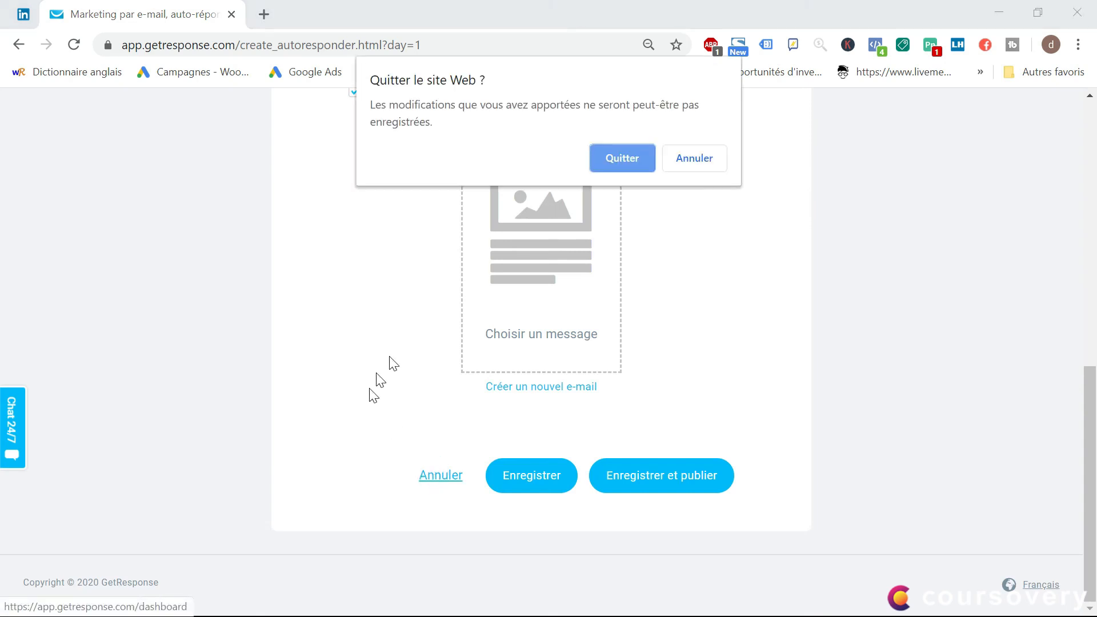
pyautogui.click(698, 169)
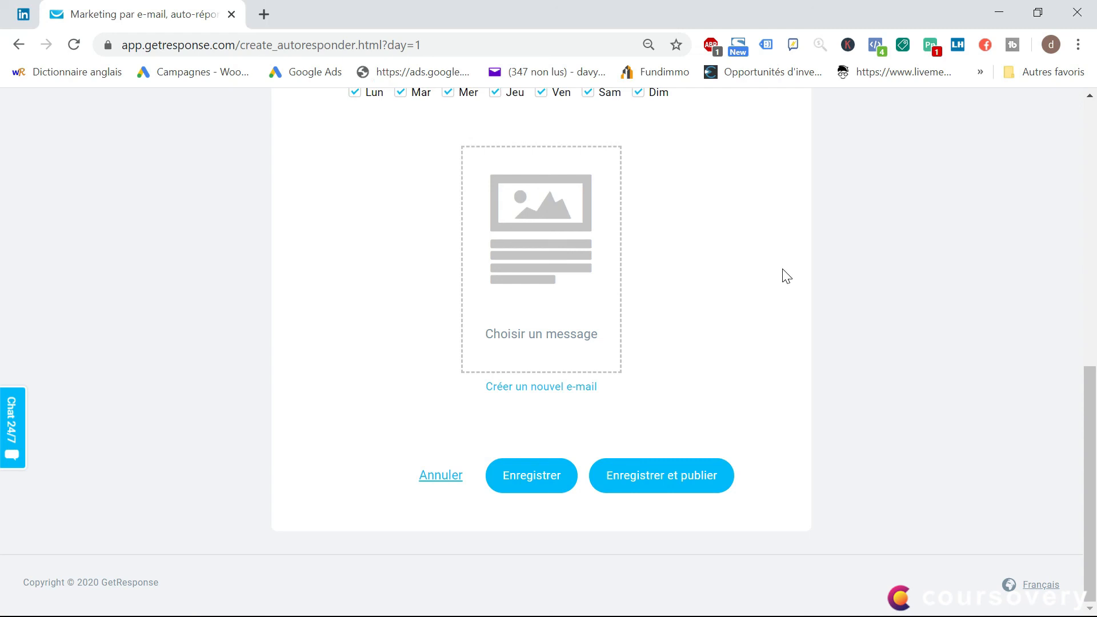
pyautogui.scroll(2, 423, 410)
pyautogui.scroll(-2, 429, 420)
pyautogui.click(449, 476)
pyautogui.click(639, 191)
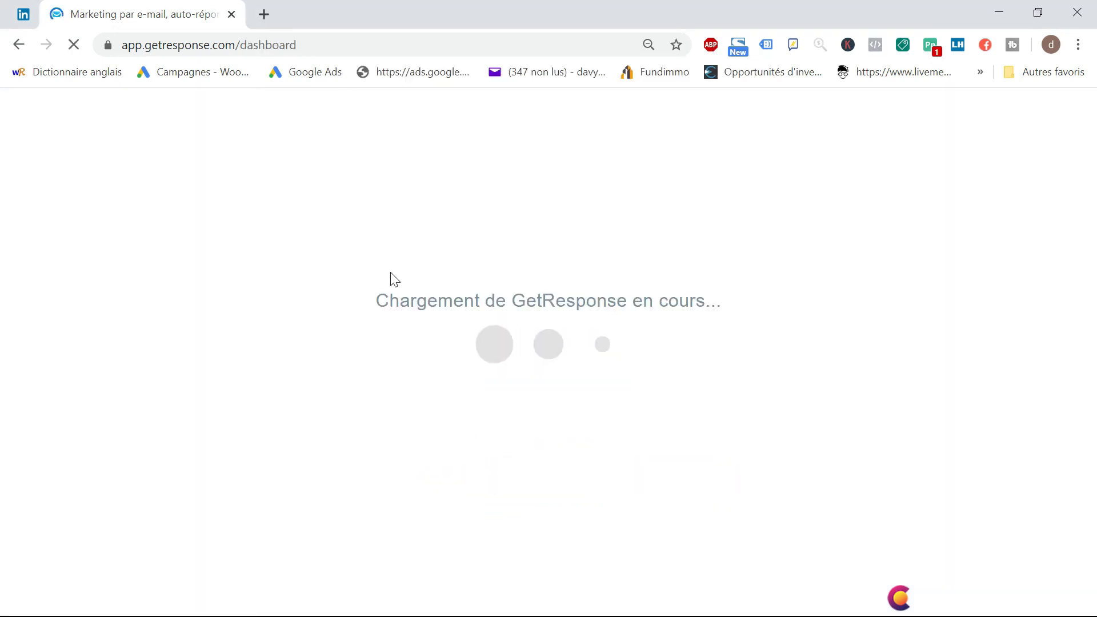
# Return to the boutique_chaussures auto-responder calendar and look over days 0 to 39
pyautogui.scroll(-1, 625, 293)
pyautogui.scroll(-1, 599, 377)
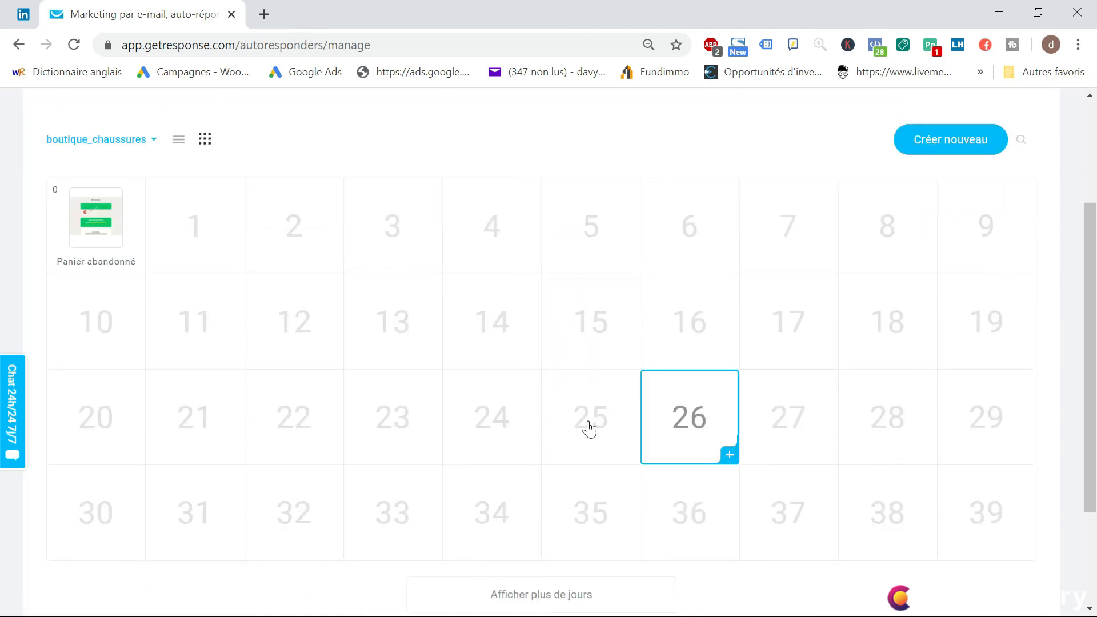
pyautogui.scroll(-1, 239, 331)
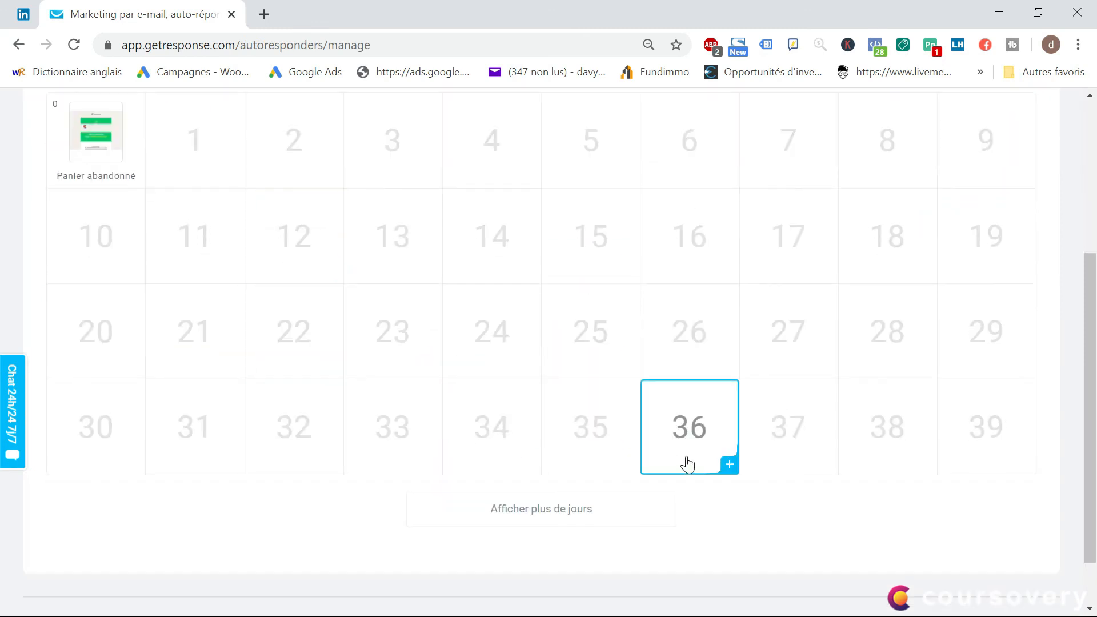
pyautogui.scroll(1, 503, 284)
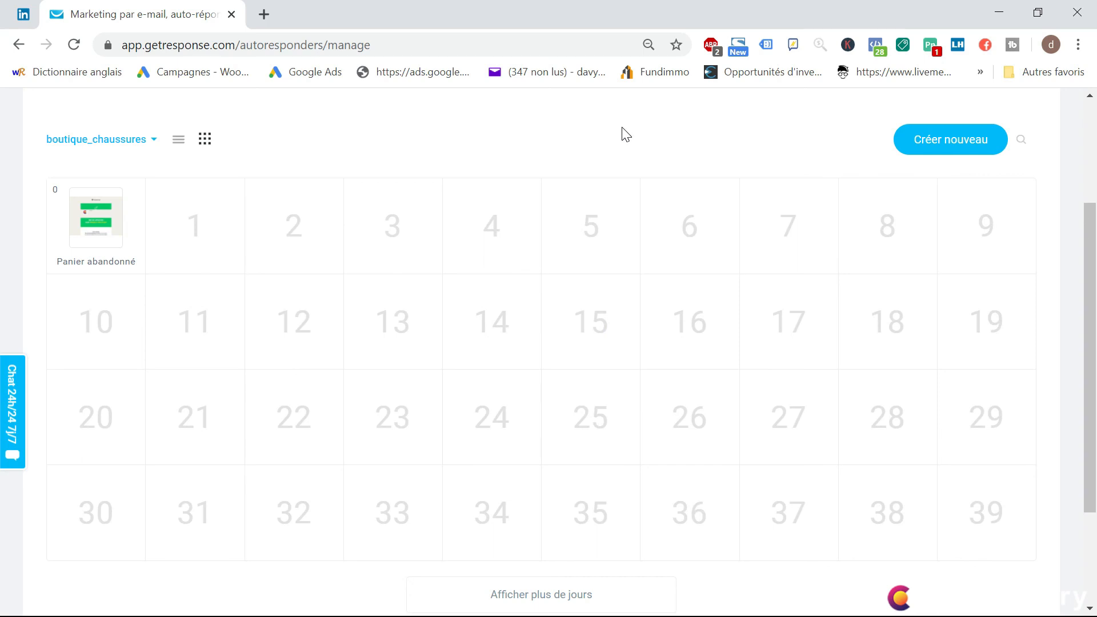
pyautogui.scroll(-1, 705, 182)
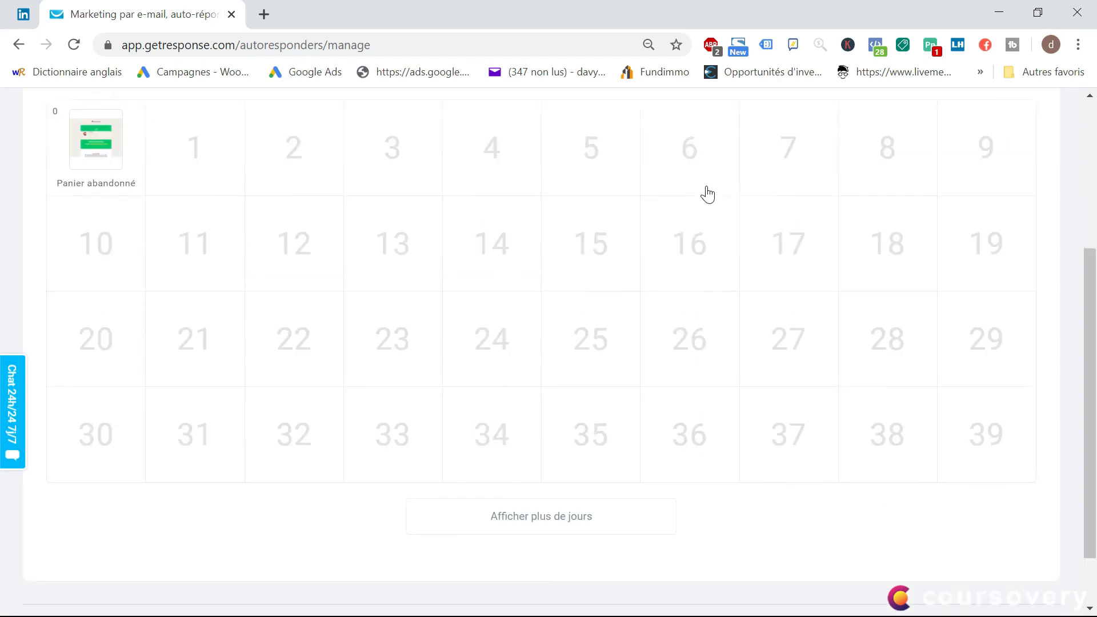